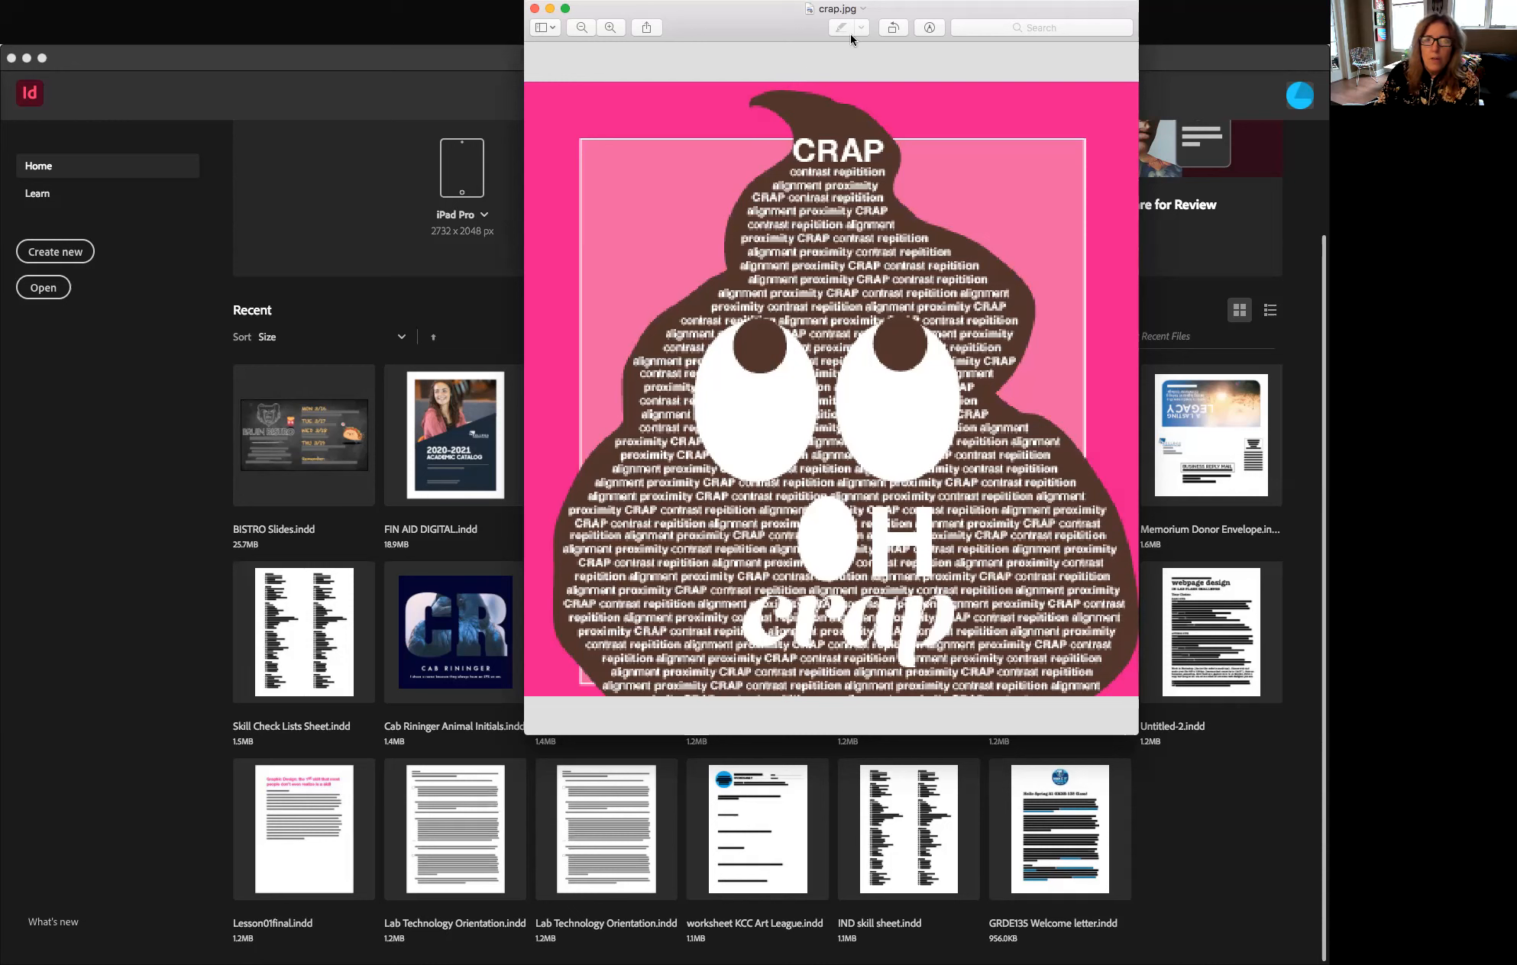
- Close the crap.jpg reference image and start creating a new document
{"action": "left_click_drag", "start_coordinate": [952, 11], "coordinate": [938, 88]}
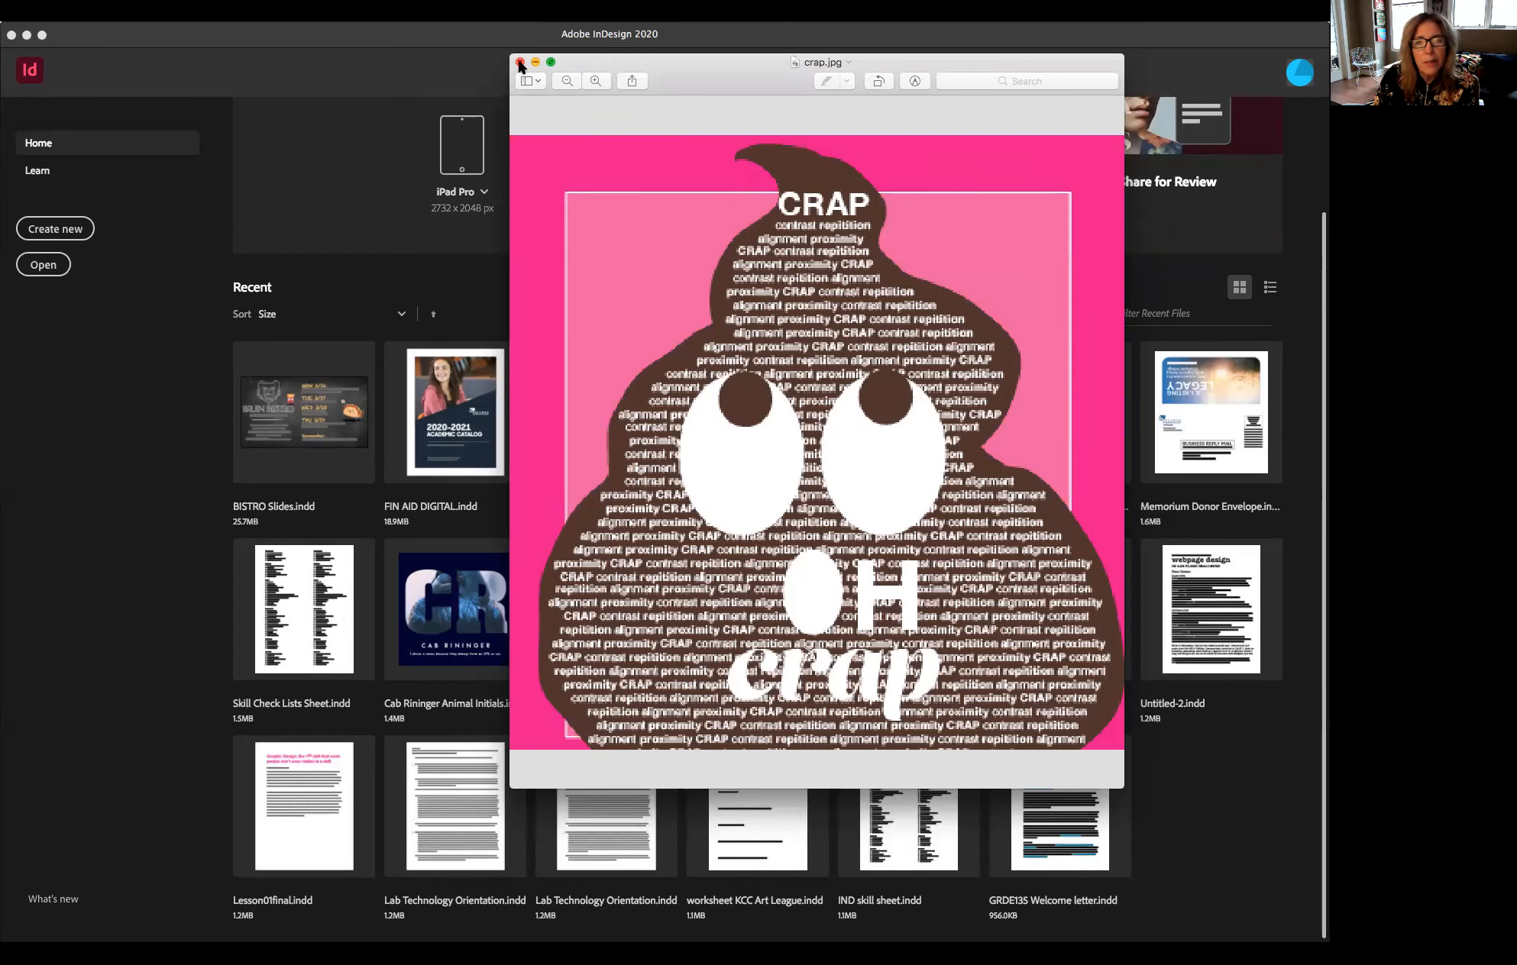
{"action": "left_click", "coordinate": [520, 62]}
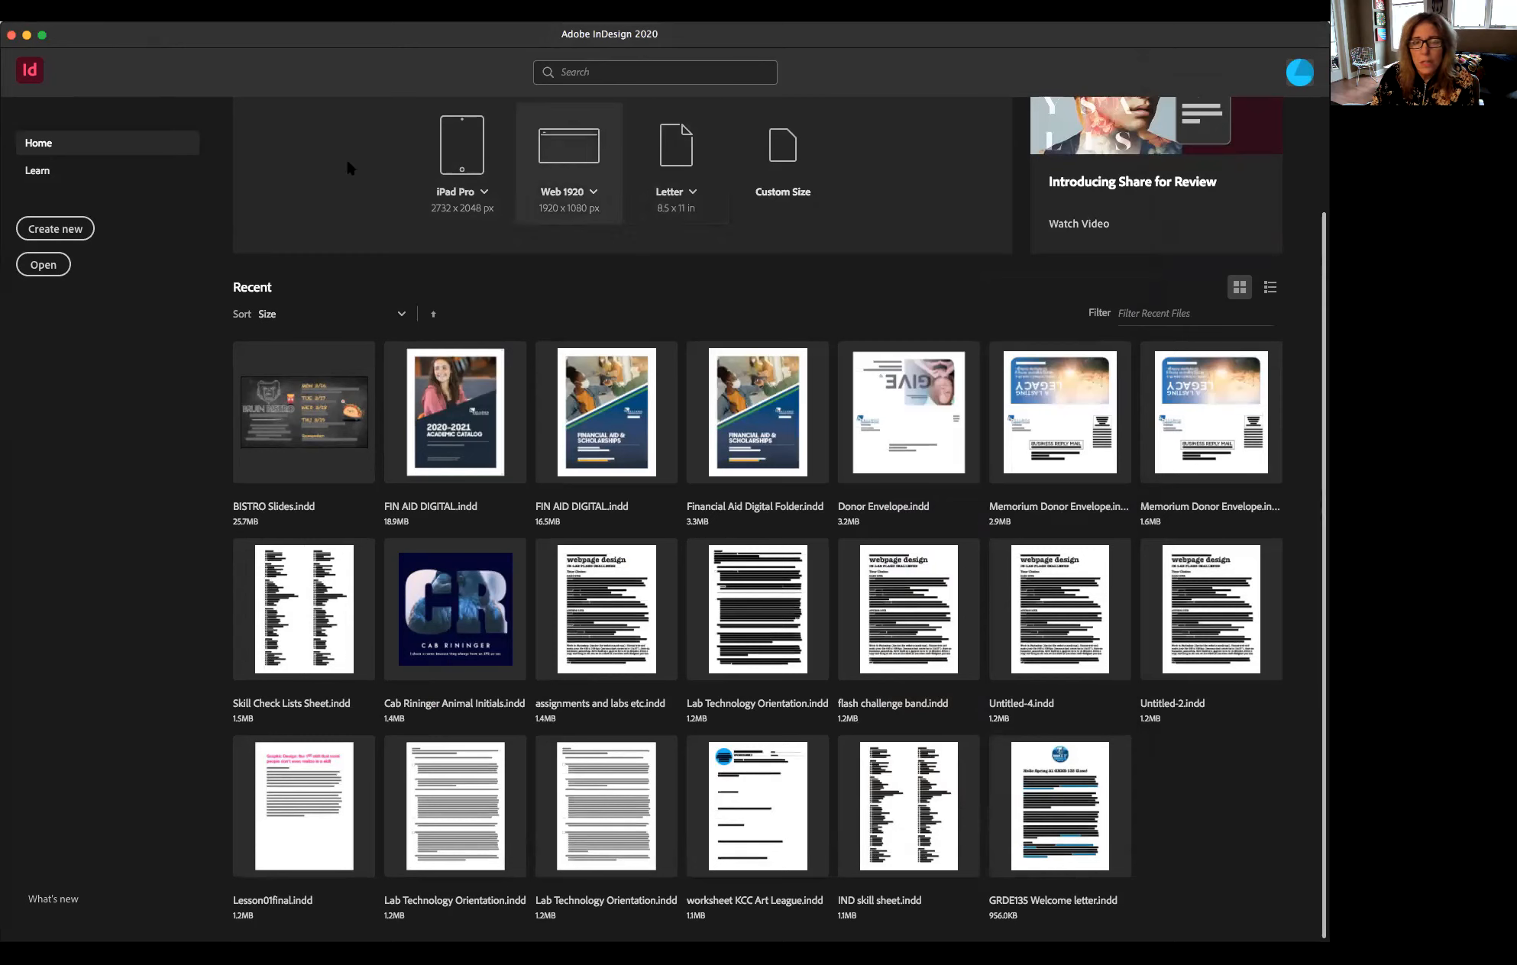
{"action": "left_click", "coordinate": [66, 232]}
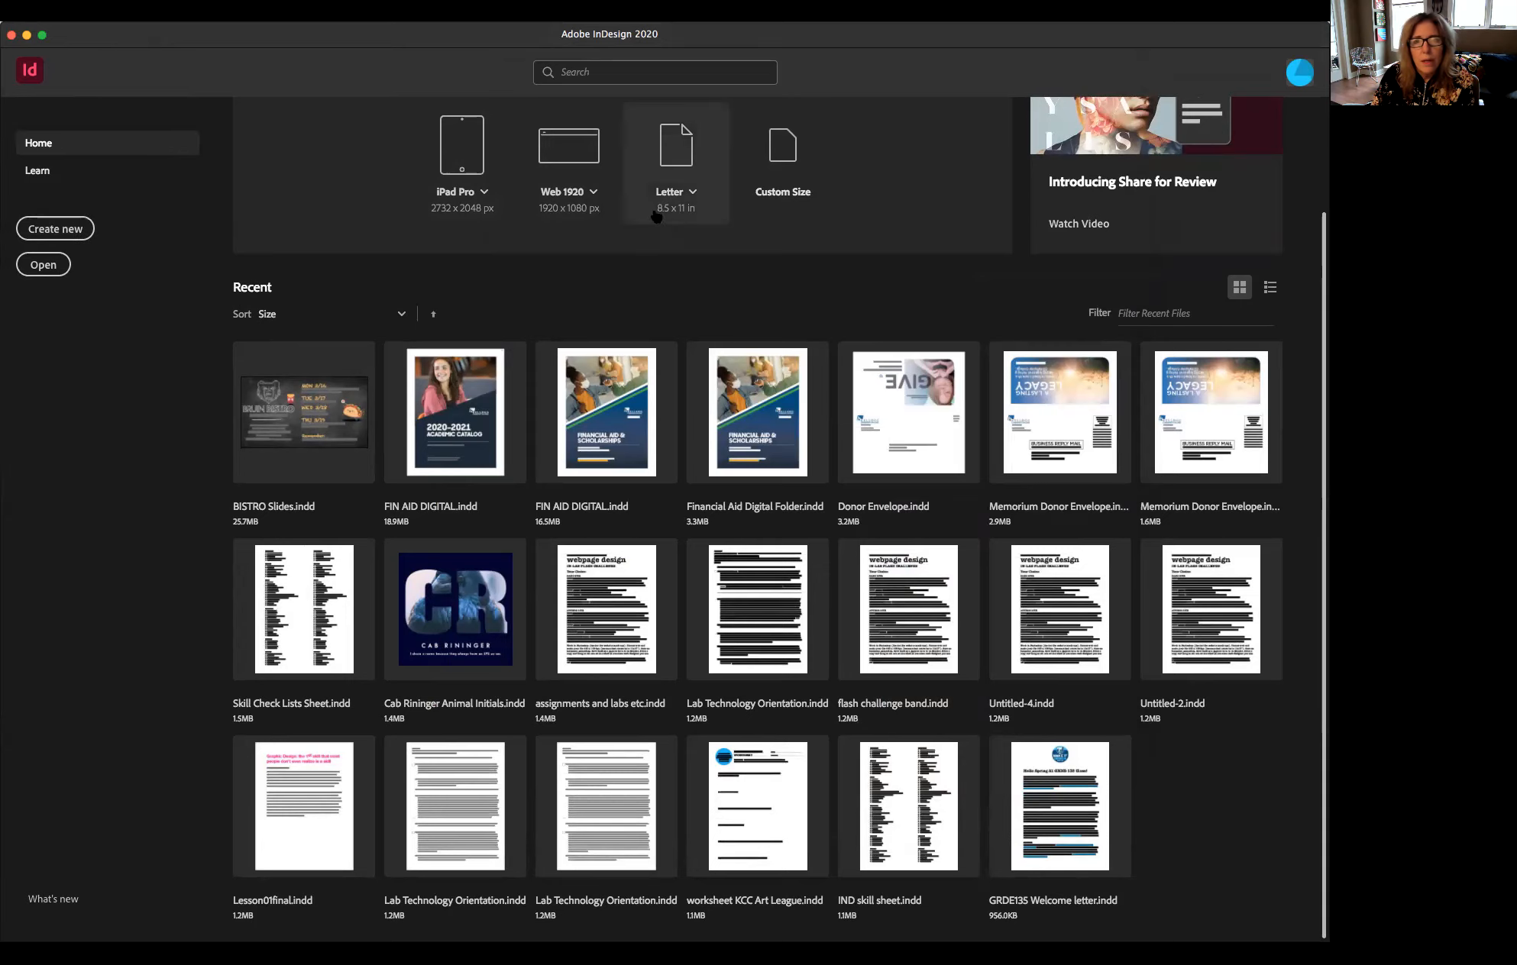
{"action": "left_click", "coordinate": [65, 228]}
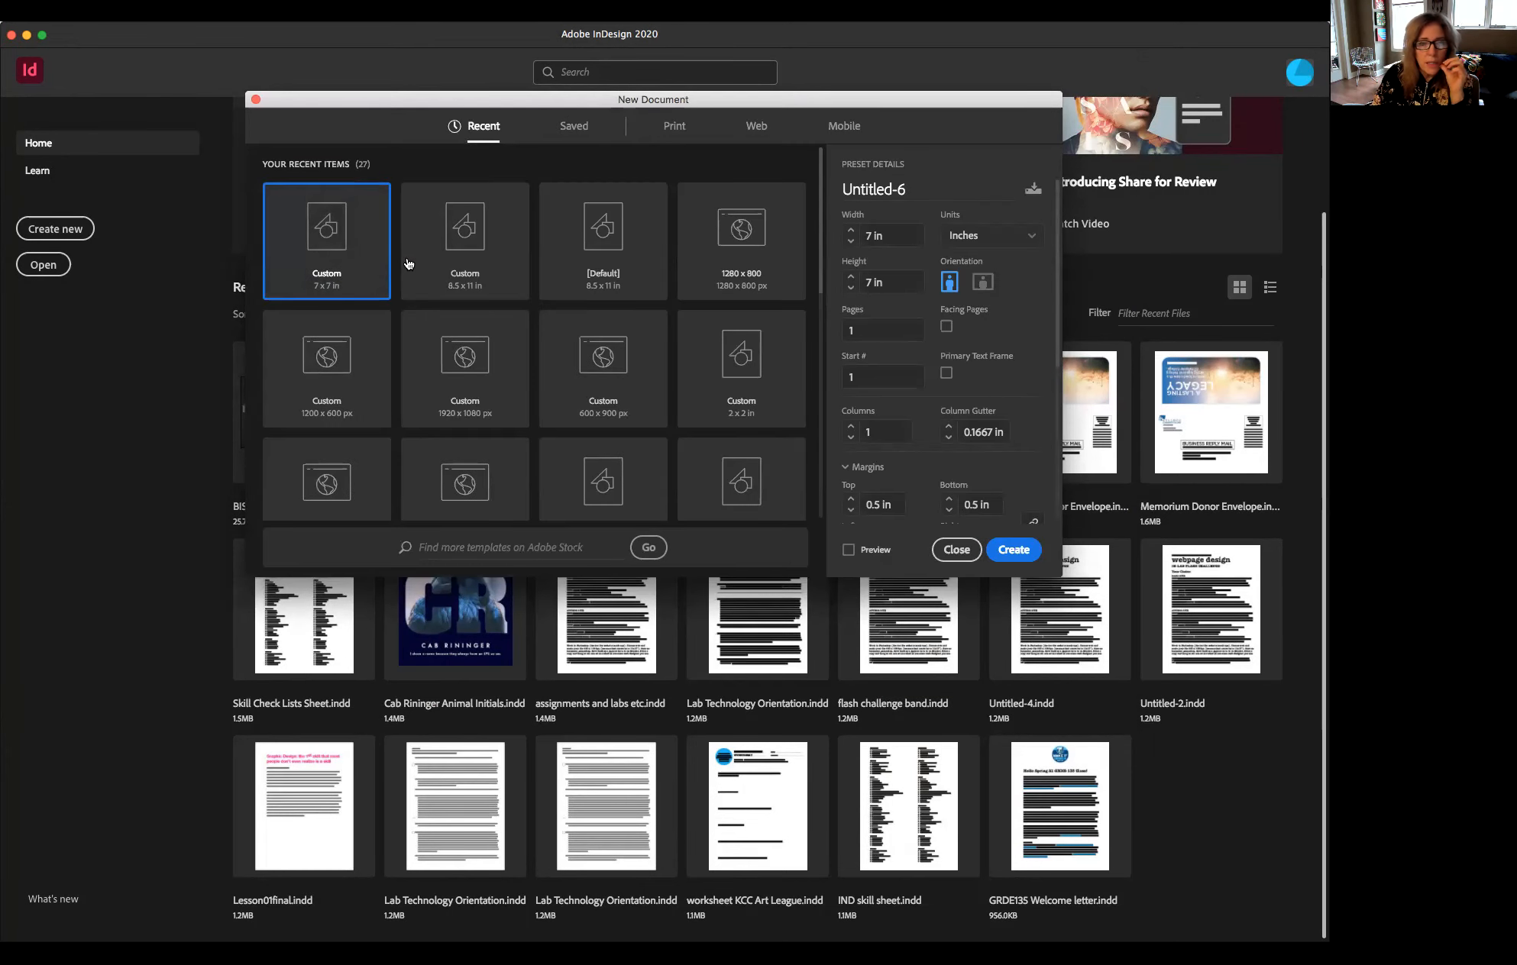
- Use the Print presets and name the document with the designer's full name followed by CRAP
{"action": "left_click", "coordinate": [672, 128]}
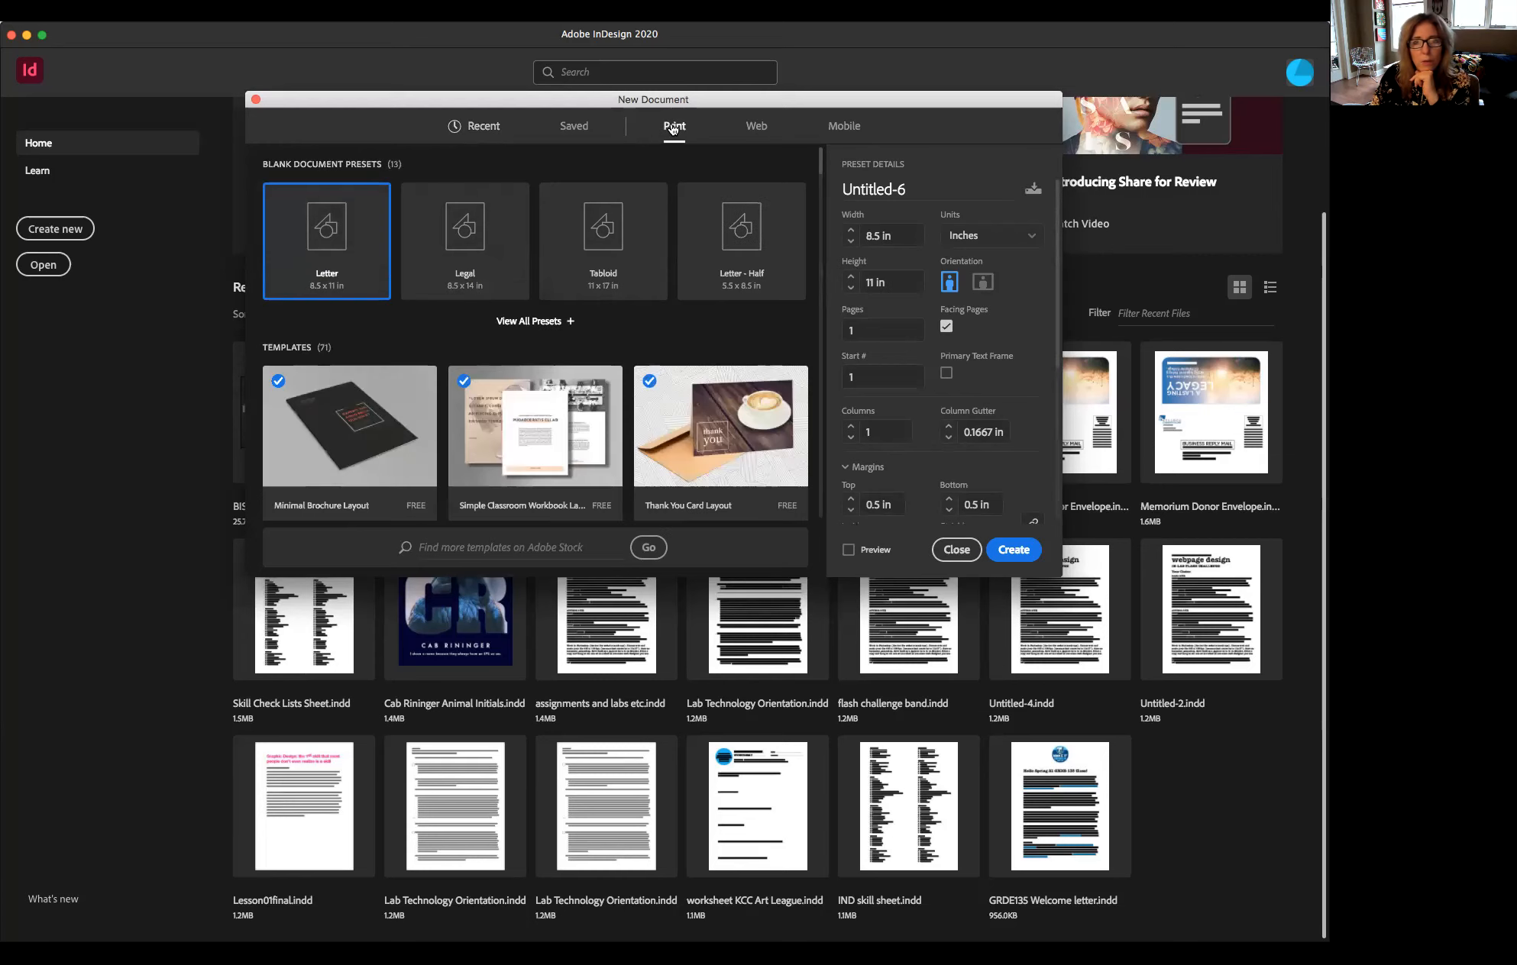
{"action": "left_click", "coordinate": [891, 191]}
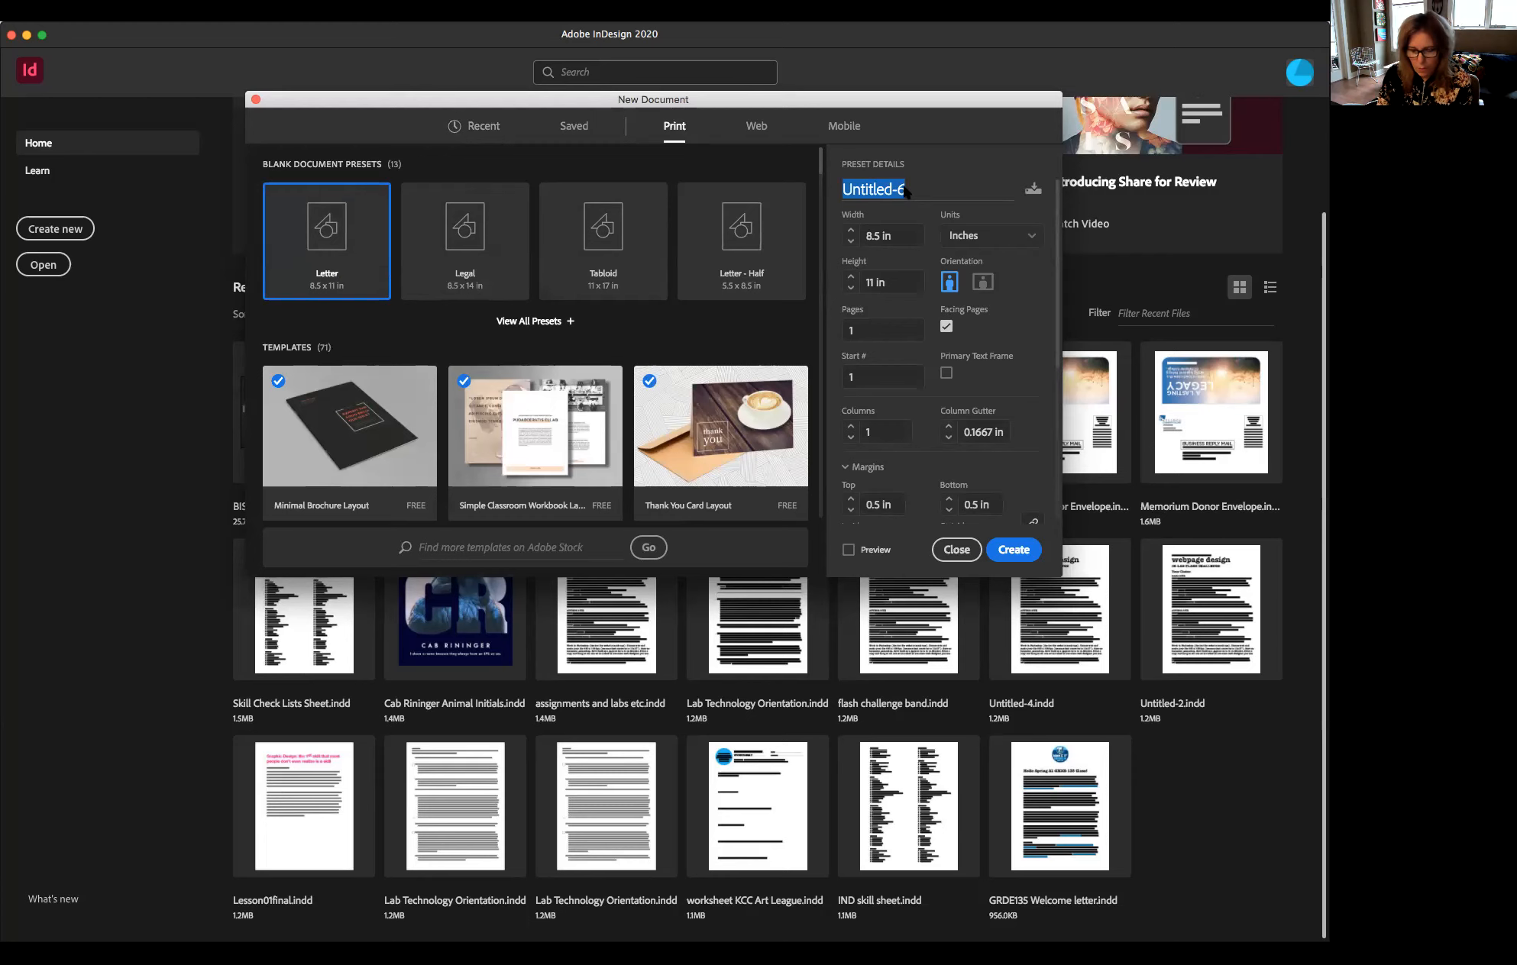
{"action": "type", "text": "Cab Rininger CRA"}
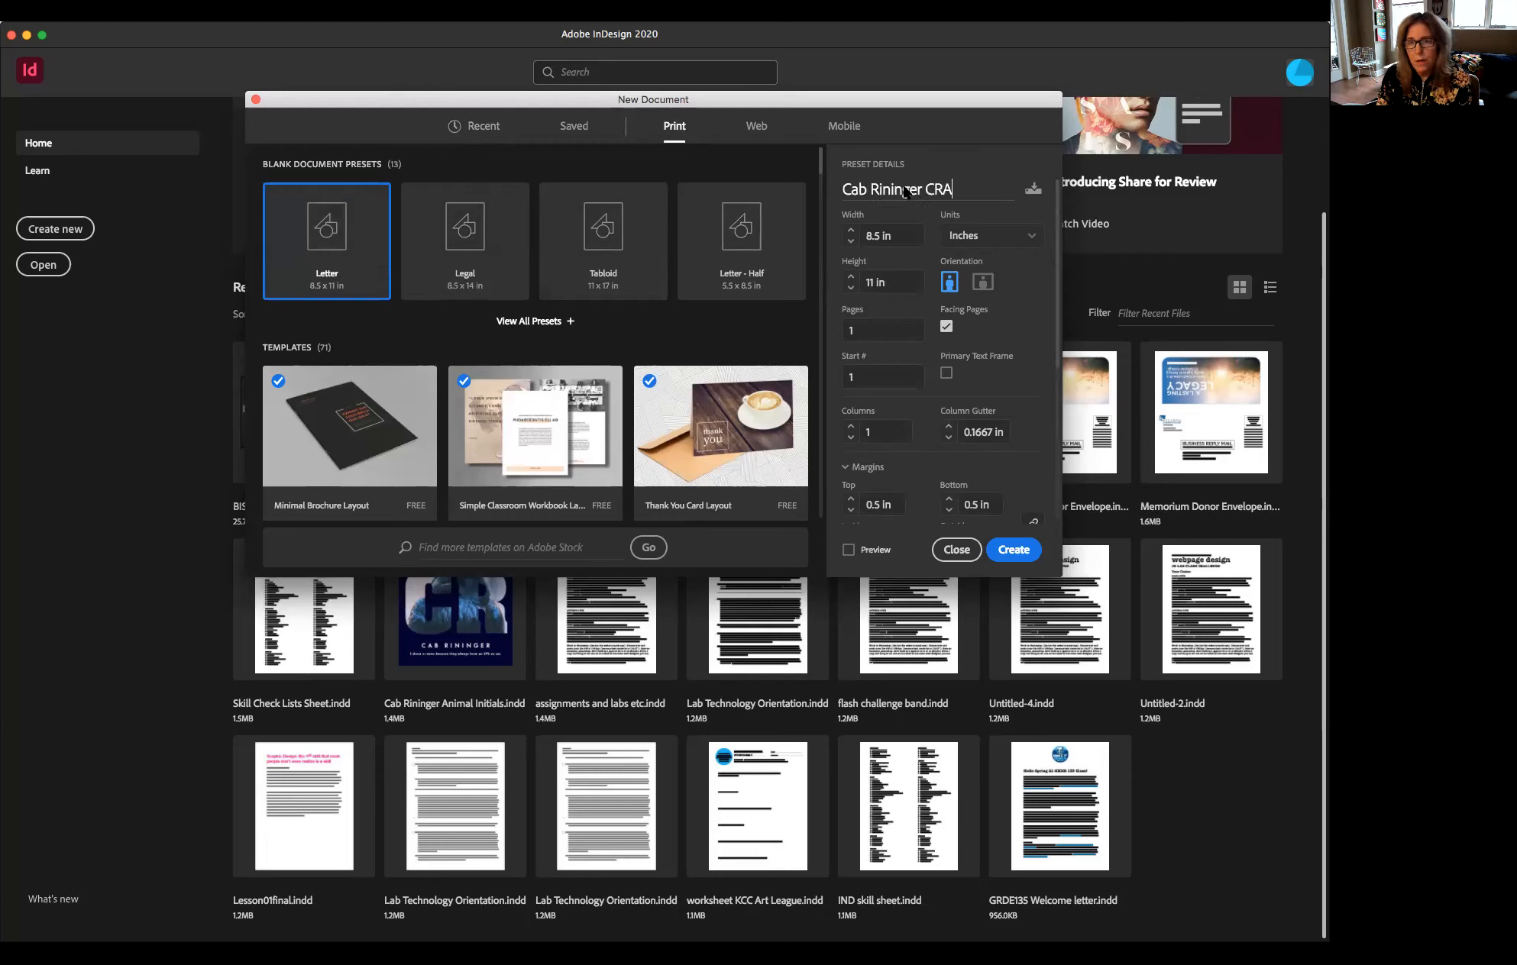
{"action": "type", "text": "P"}
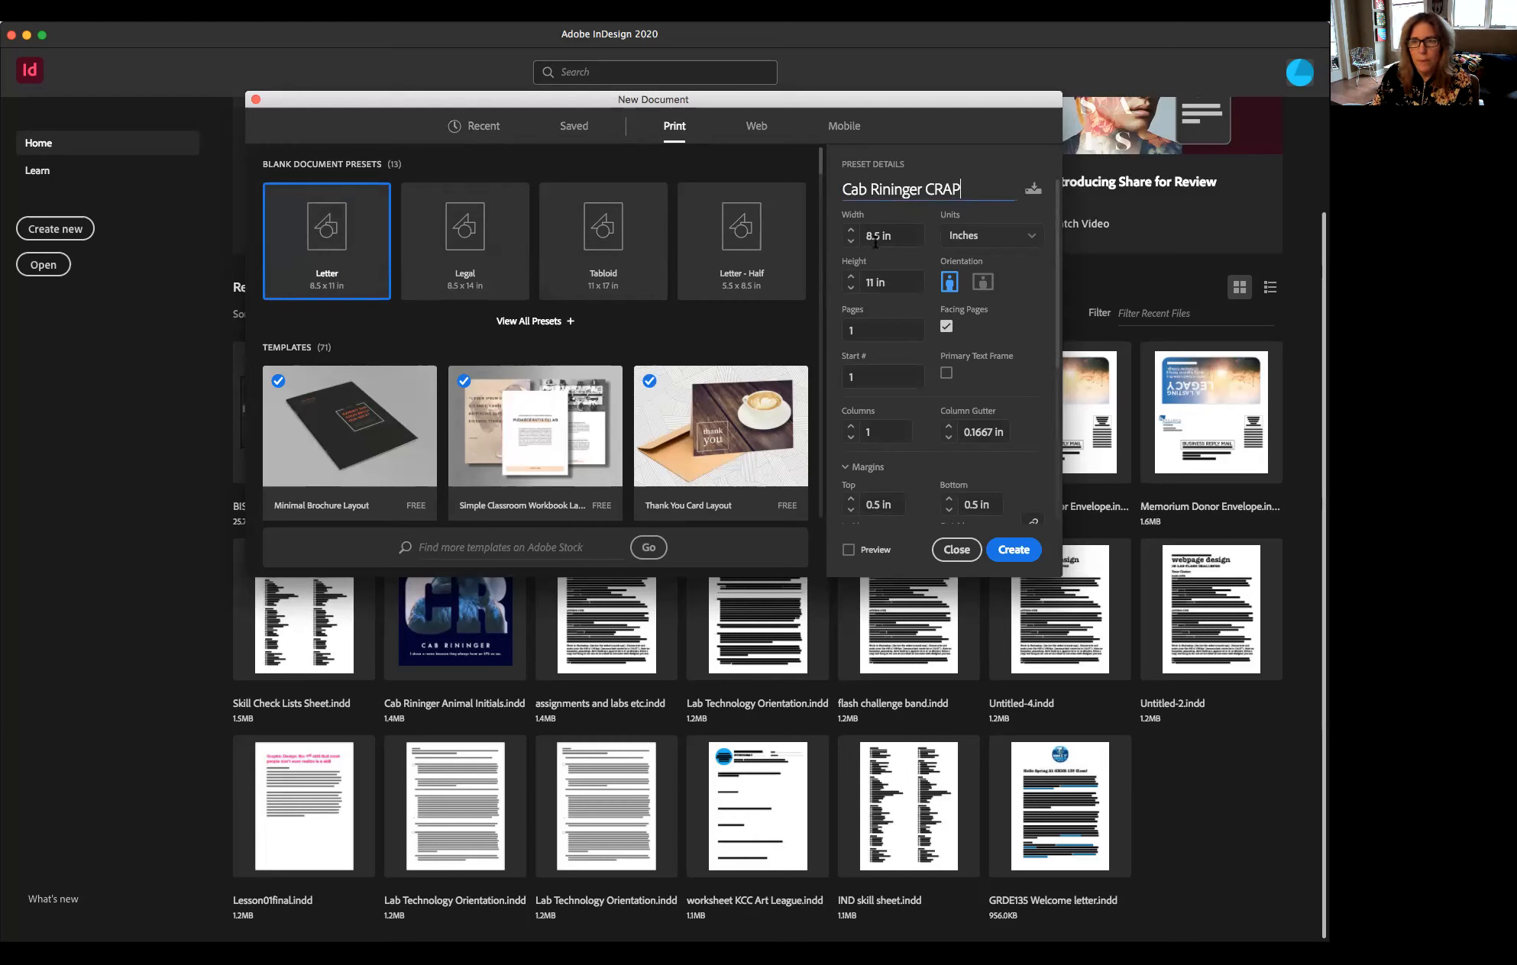
- Set the page to 6 in wide and 6 in high, turn off facing pages, and create the document
{"action": "double_click", "coordinate": [879, 235]}
{"action": "type", "text": "6"}
{"action": "key", "text": "Tab"}
{"action": "type", "text": "6"}
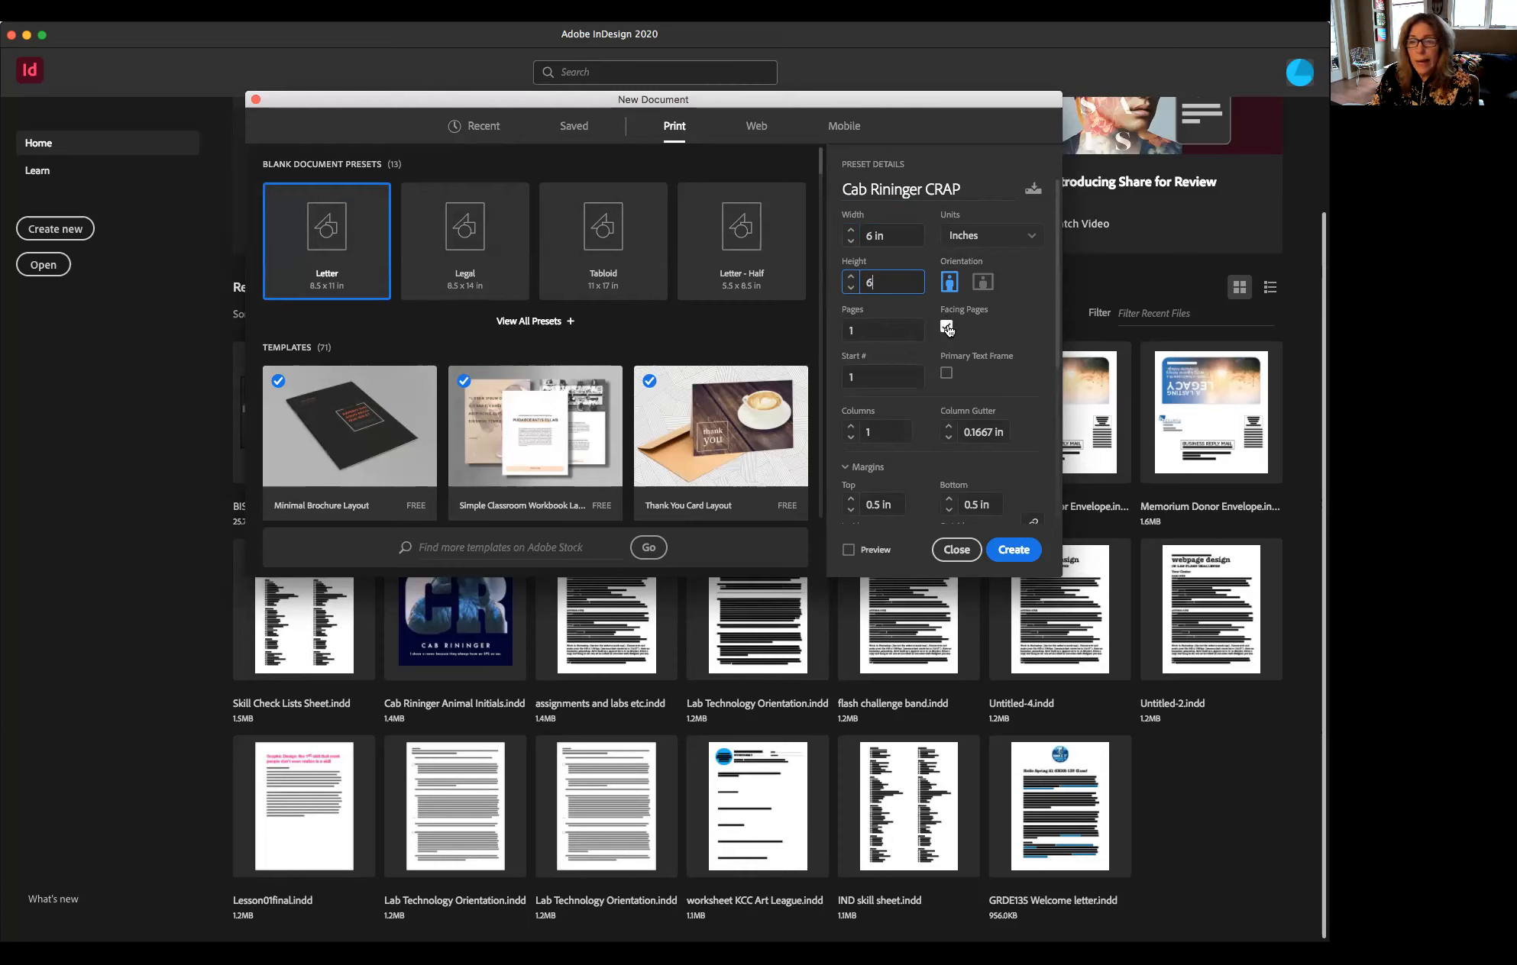
{"action": "left_click", "coordinate": [946, 328]}
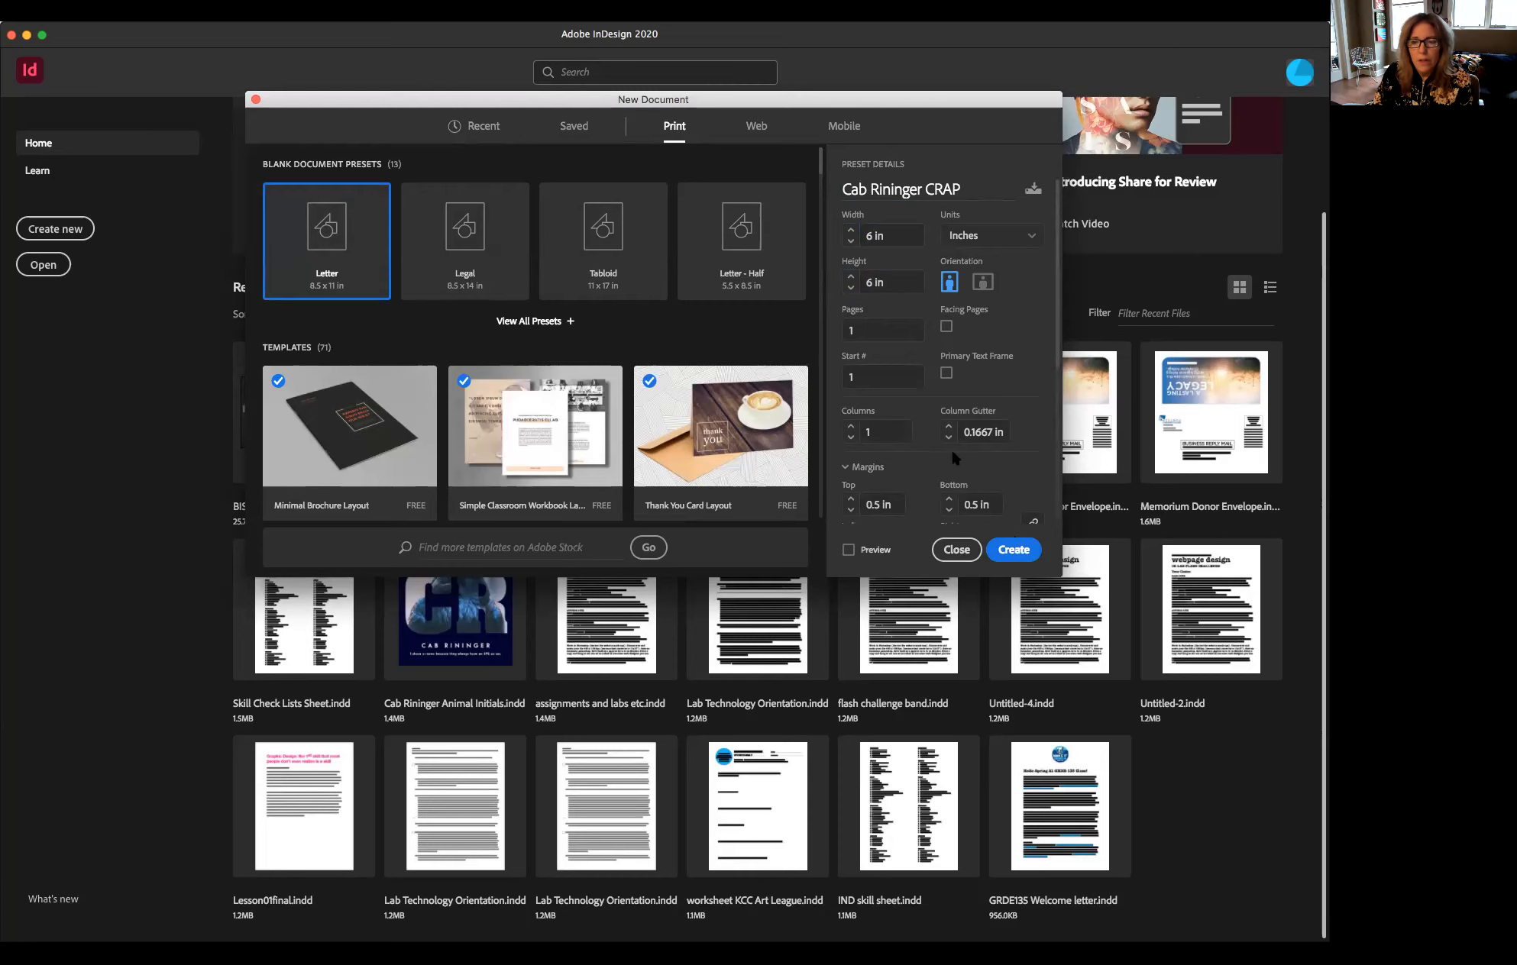
{"action": "left_click", "coordinate": [1015, 550]}
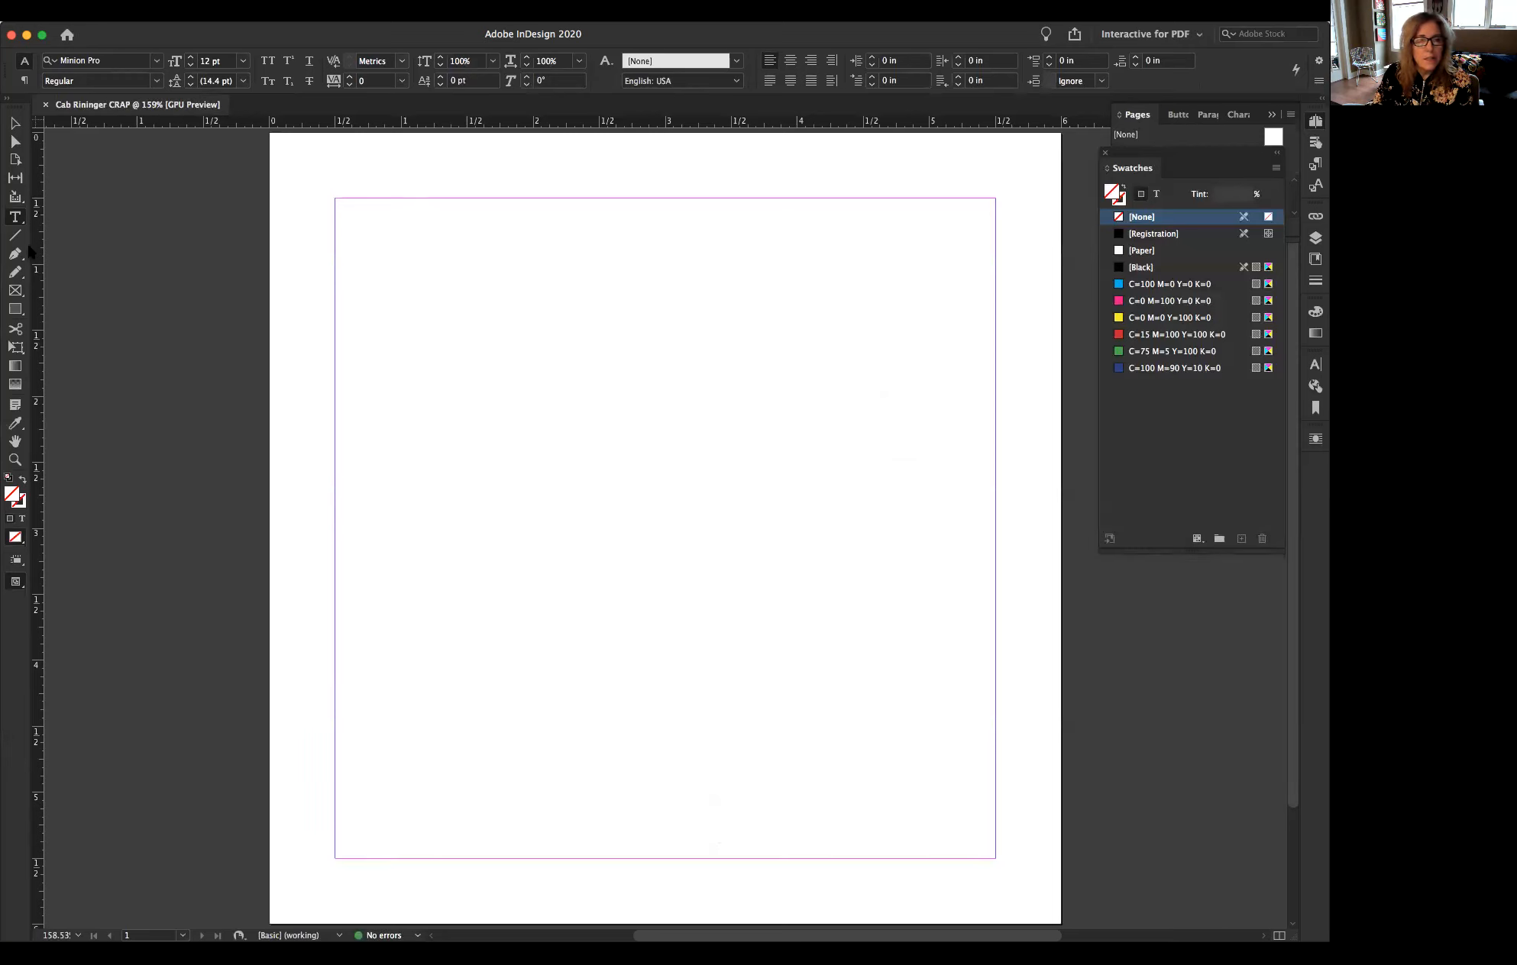
- Draw a closed freehand swirl outline with the Pencil tool, about 5.3 in wide and 5.8 in high, nearly filling the page
{"action": "left_click", "coordinate": [17, 277]}
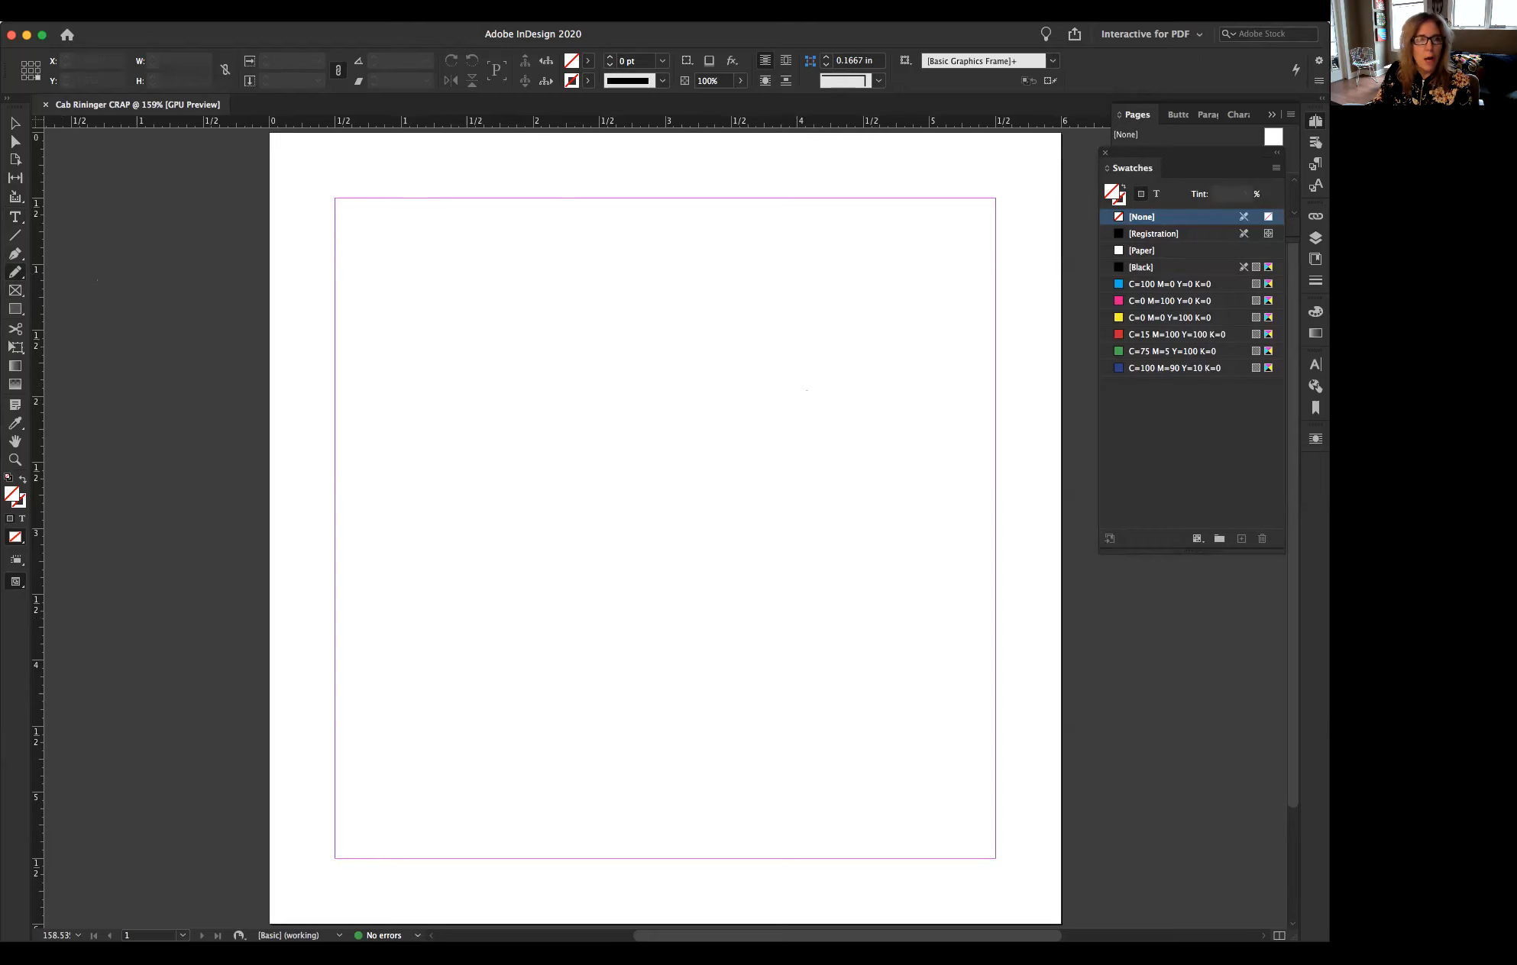
{"action": "mouse_move", "coordinate": [538, 161]}
{"action": "left_mouse_down"}
{"action": "mouse_move", "coordinate": [570, 173]}
{"action": "mouse_move", "coordinate": [576, 198]}
{"action": "mouse_move", "coordinate": [523, 243]}
{"action": "mouse_move", "coordinate": [510, 374]}
{"action": "mouse_move", "coordinate": [466, 407]}
{"action": "mouse_move", "coordinate": [444, 453]}
{"action": "mouse_move", "coordinate": [454, 530]}
{"action": "mouse_move", "coordinate": [350, 811]}
{"action": "mouse_move", "coordinate": [364, 907]}
{"action": "mouse_move", "coordinate": [395, 925]}
{"action": "mouse_move", "coordinate": [997, 913]}
{"action": "mouse_move", "coordinate": [1030, 891]}
{"action": "mouse_move", "coordinate": [1060, 798]}
{"action": "mouse_move", "coordinate": [1024, 706]}
{"action": "mouse_move", "coordinate": [952, 668]}
{"action": "mouse_move", "coordinate": [992, 473]}
{"action": "mouse_move", "coordinate": [950, 404]}
{"action": "mouse_move", "coordinate": [879, 396]}
{"action": "mouse_move", "coordinate": [860, 283]}
{"action": "mouse_move", "coordinate": [801, 242]}
{"action": "mouse_move", "coordinate": [689, 229]}
{"action": "mouse_move", "coordinate": [625, 173]}
{"action": "mouse_move", "coordinate": [540, 161]}
{"action": "left_mouse_up"}
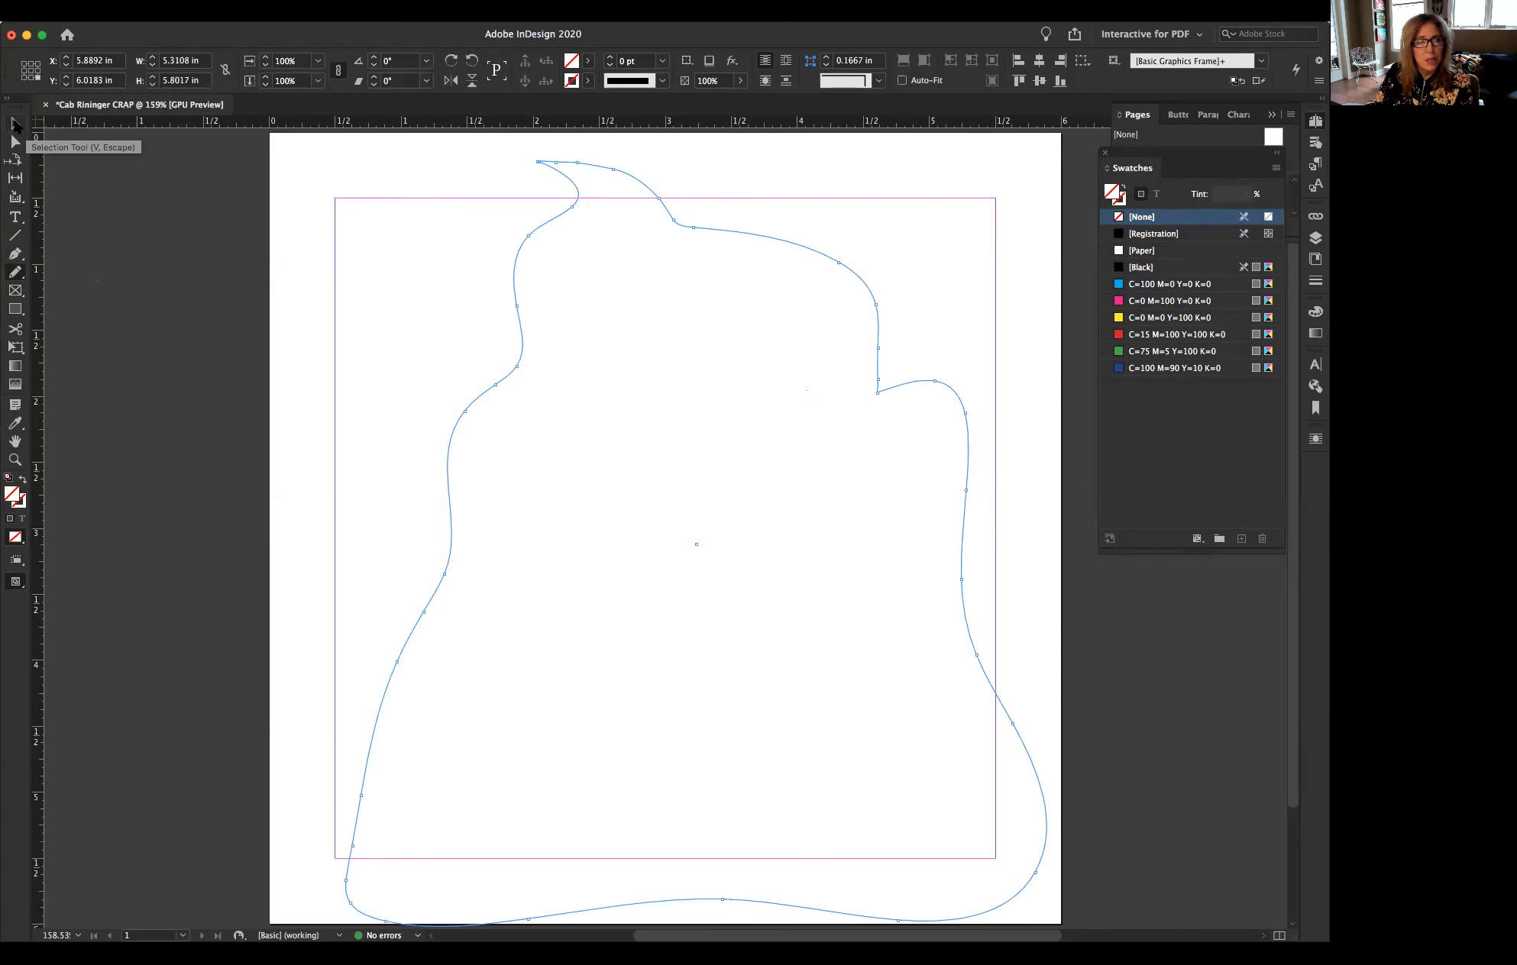
{"action": "scroll", "coordinate": [230, 237], "scroll_direction": "up", "scroll_amount": 2}
{"action": "scroll", "coordinate": [230, 237], "scroll_direction": "down", "scroll_amount": 4}
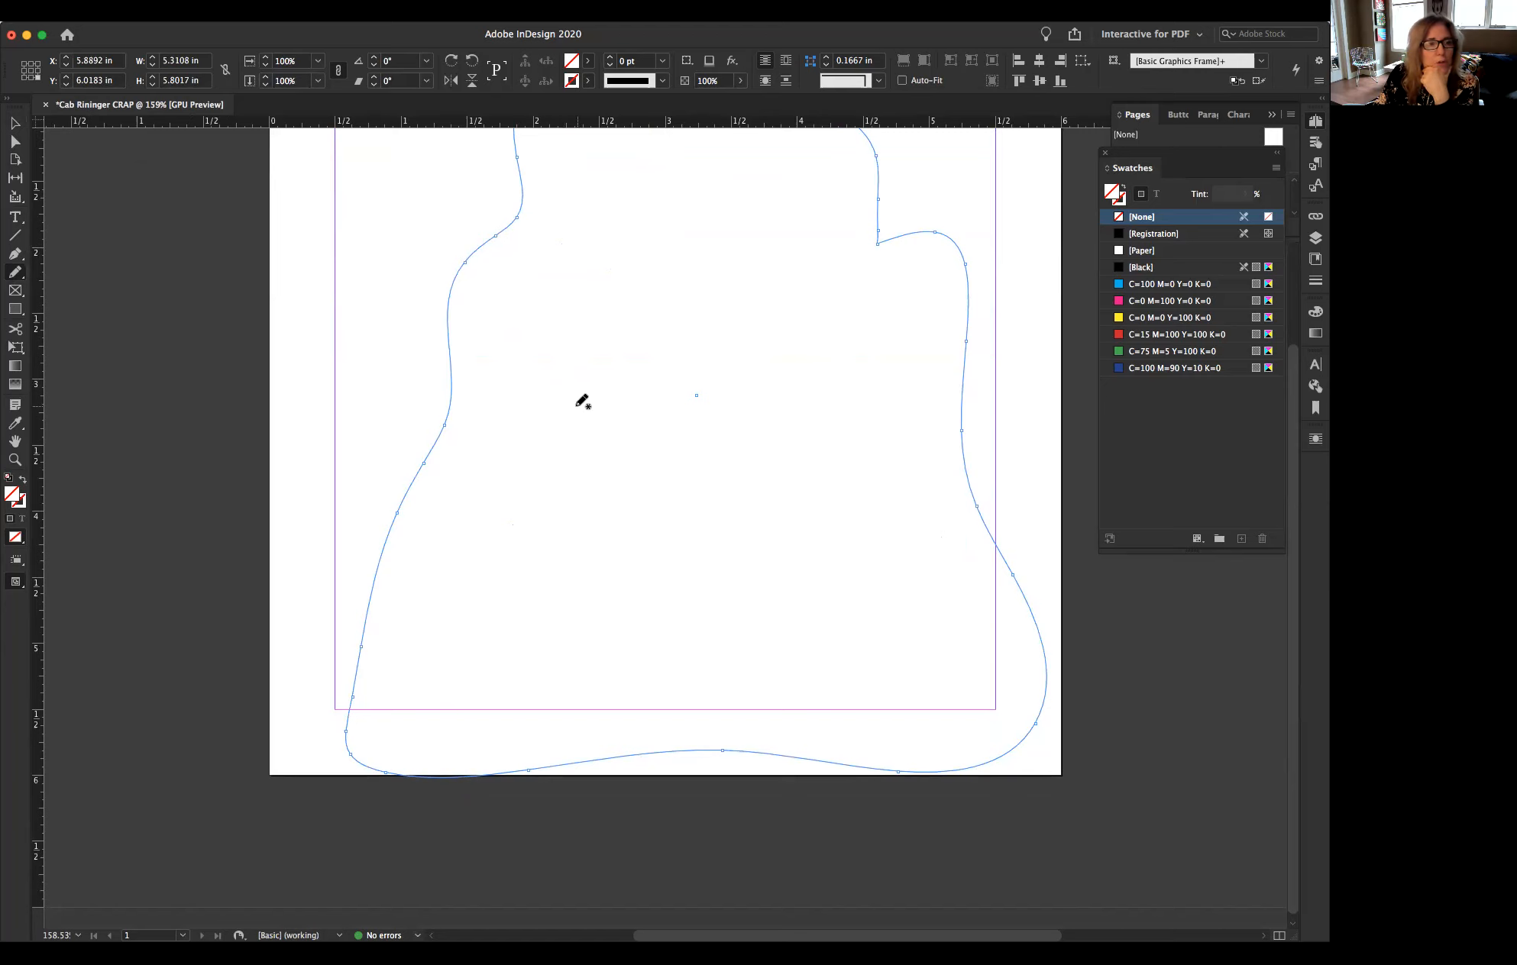
{"action": "scroll", "coordinate": [525, 391], "scroll_direction": "up", "scroll_amount": 3}
{"action": "scroll", "coordinate": [524, 391], "scroll_direction": "down", "scroll_amount": 1}
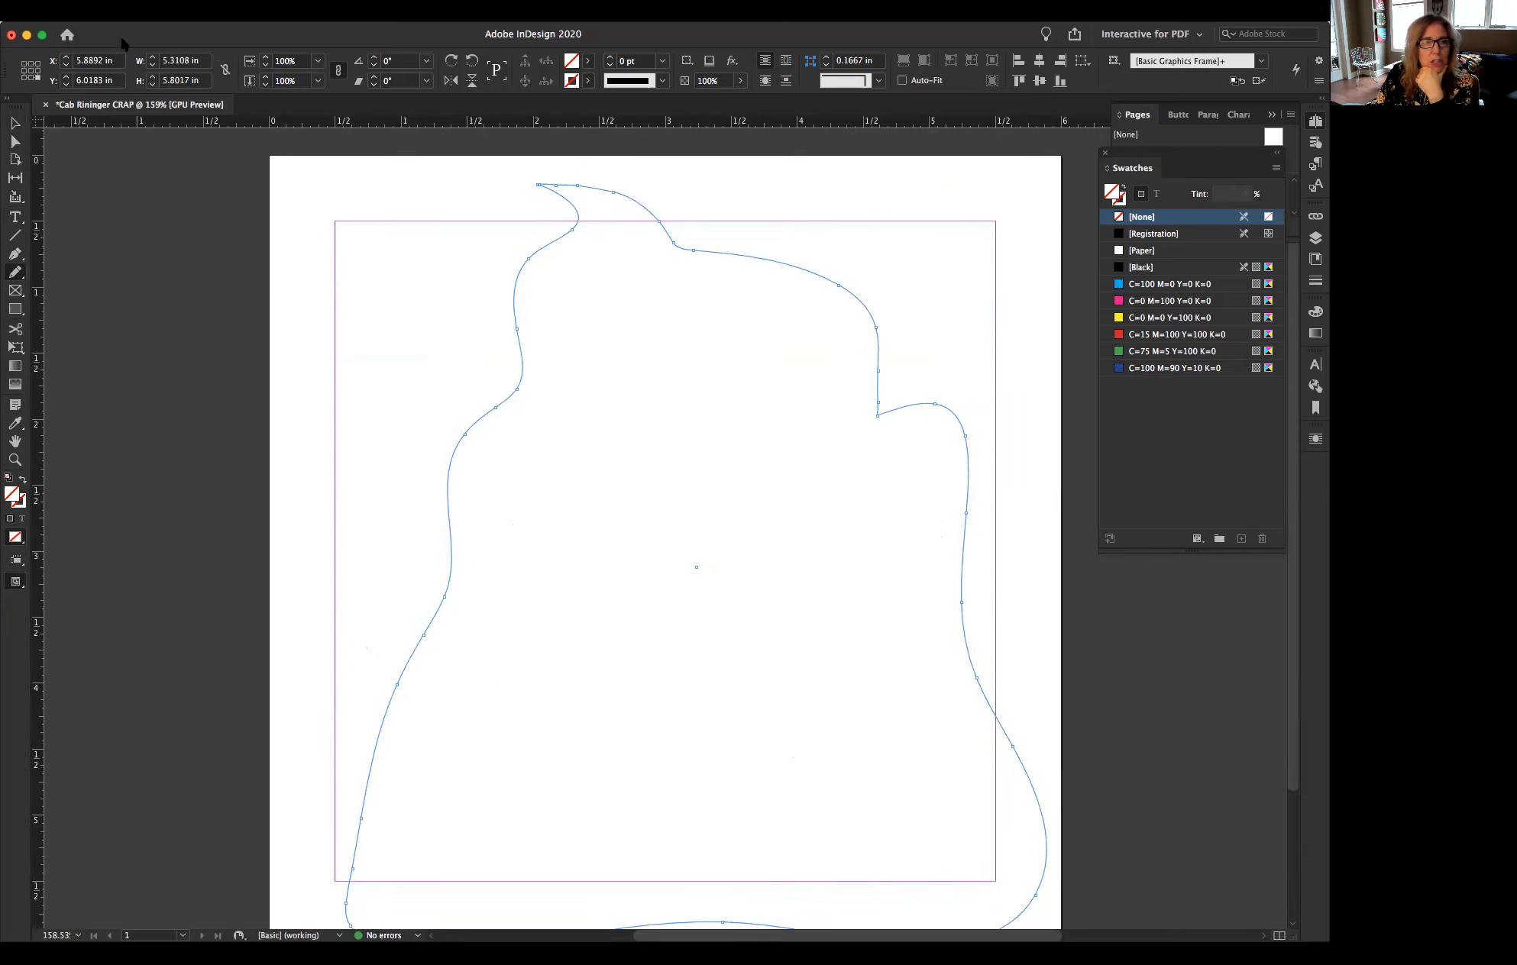
- Turn the outline into a text frame and enter "CRAP", followed on a new line by "contrast repitition alignment proximity"
{"action": "left_click", "coordinate": [15, 217]}
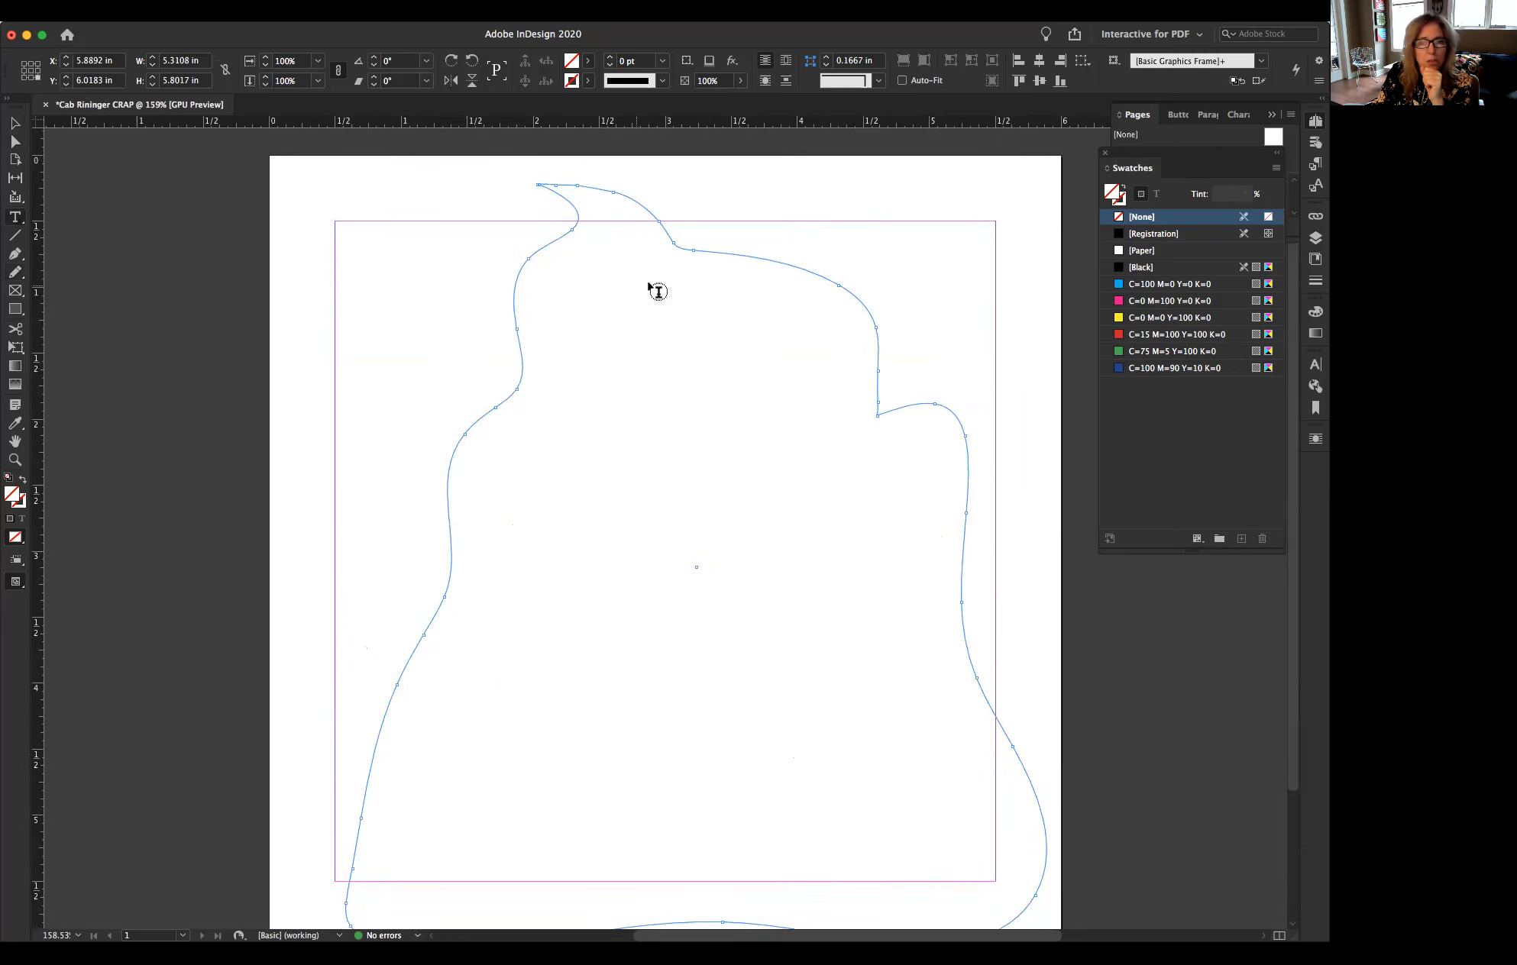
{"action": "left_click", "coordinate": [571, 248]}
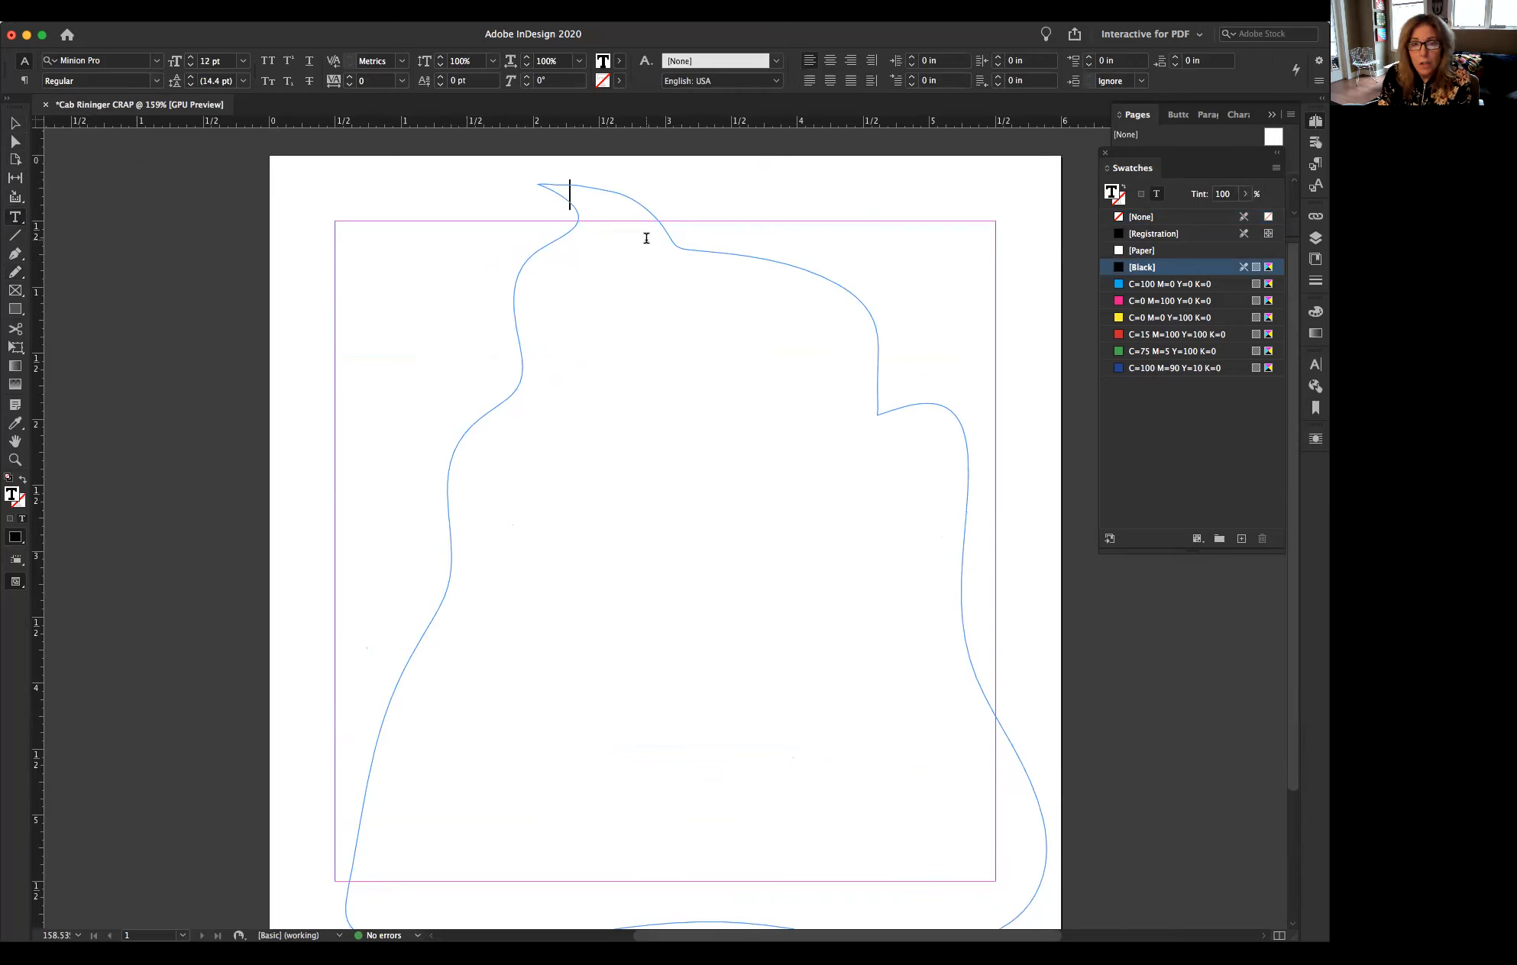
{"action": "type", "text": "CRAP"}
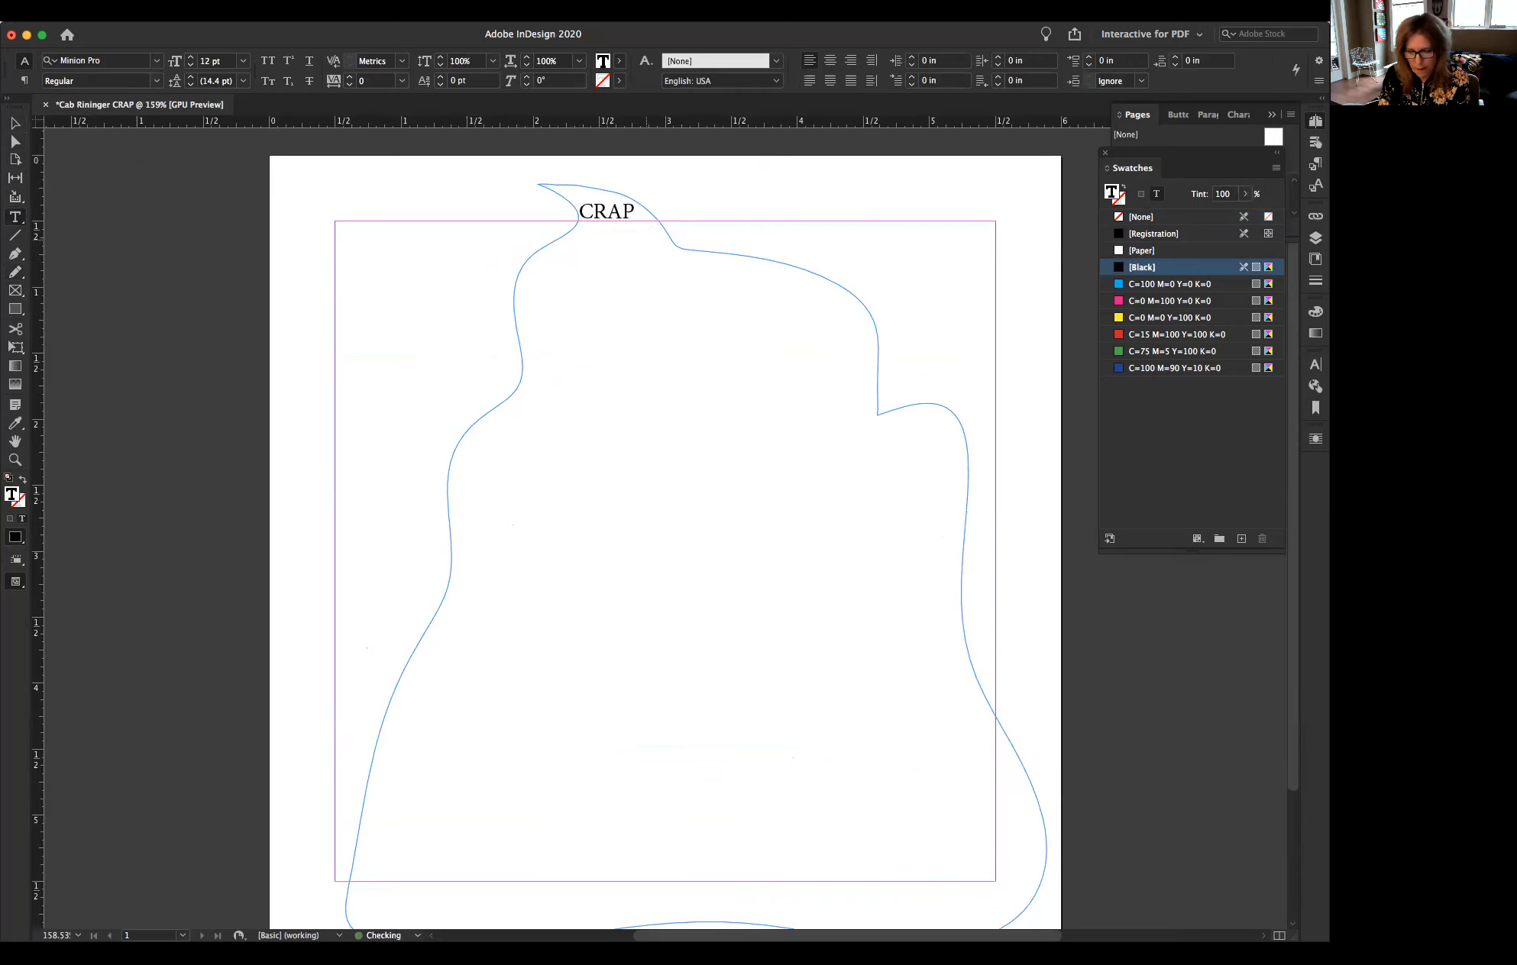
{"action": "key", "text": "Return"}
{"action": "type", "text": "contrast"}
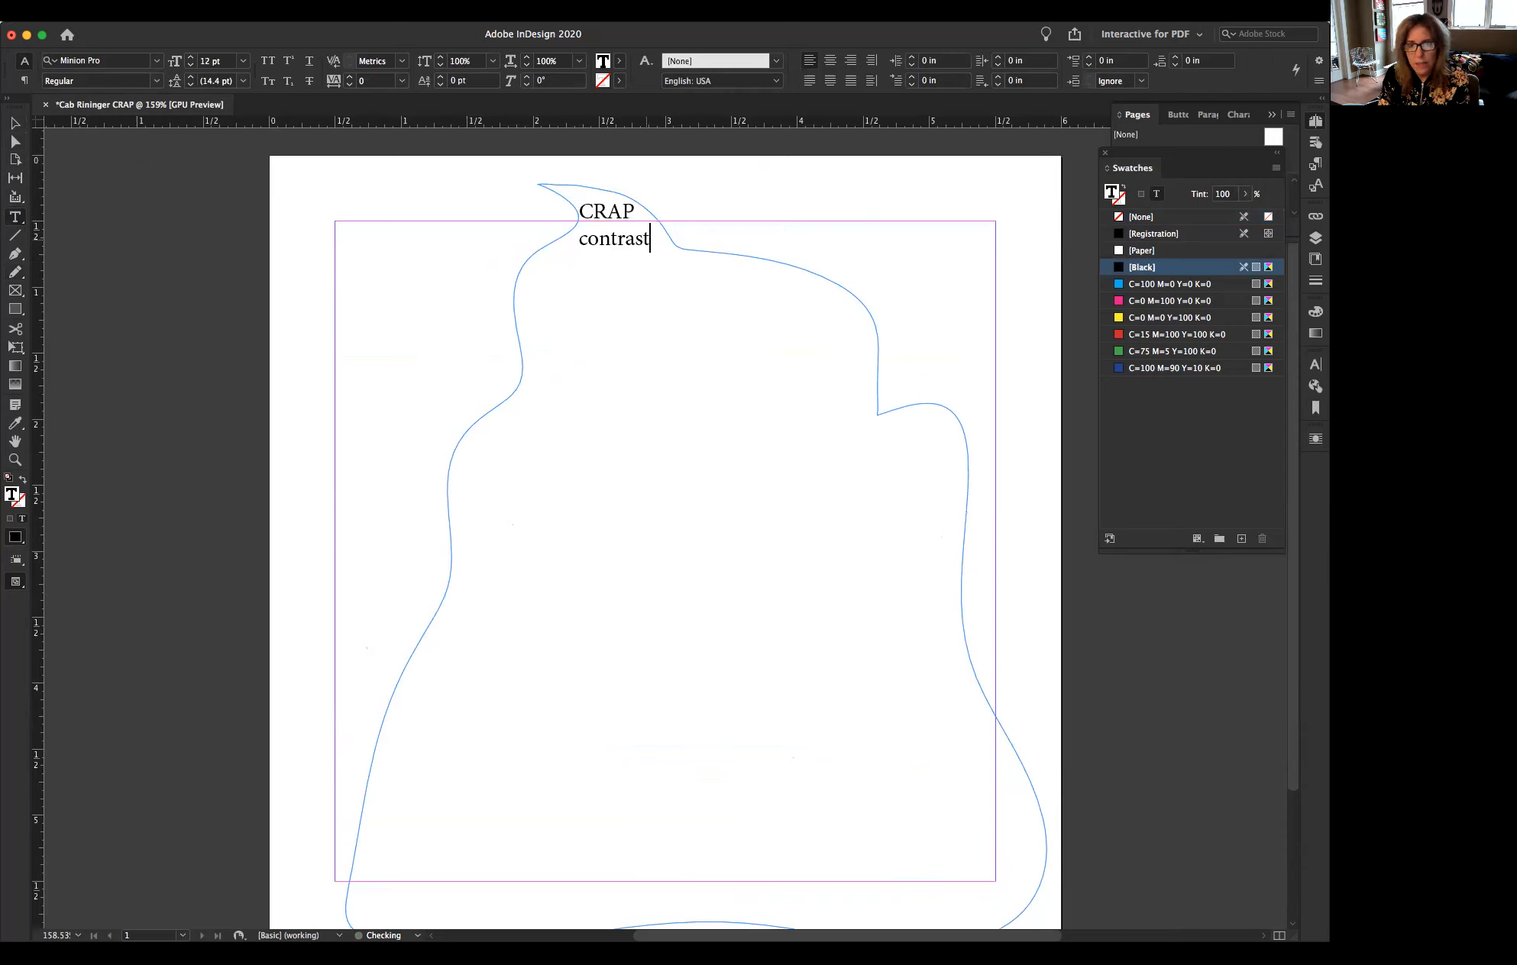
{"action": "type", "text": " rep"}
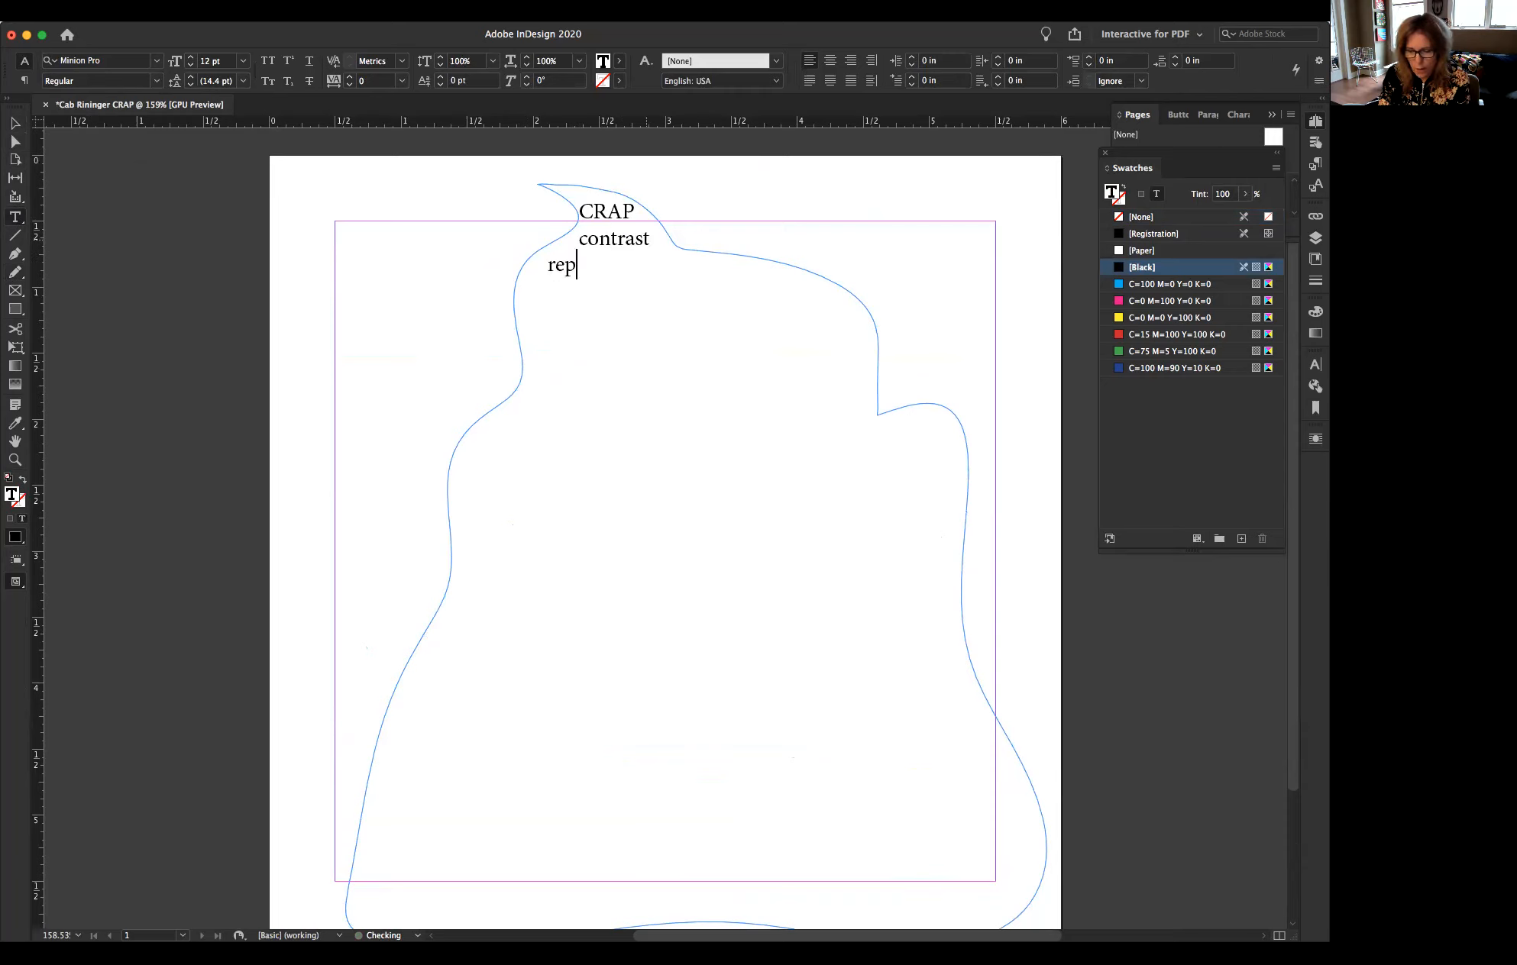
{"action": "type", "text": "itition"}
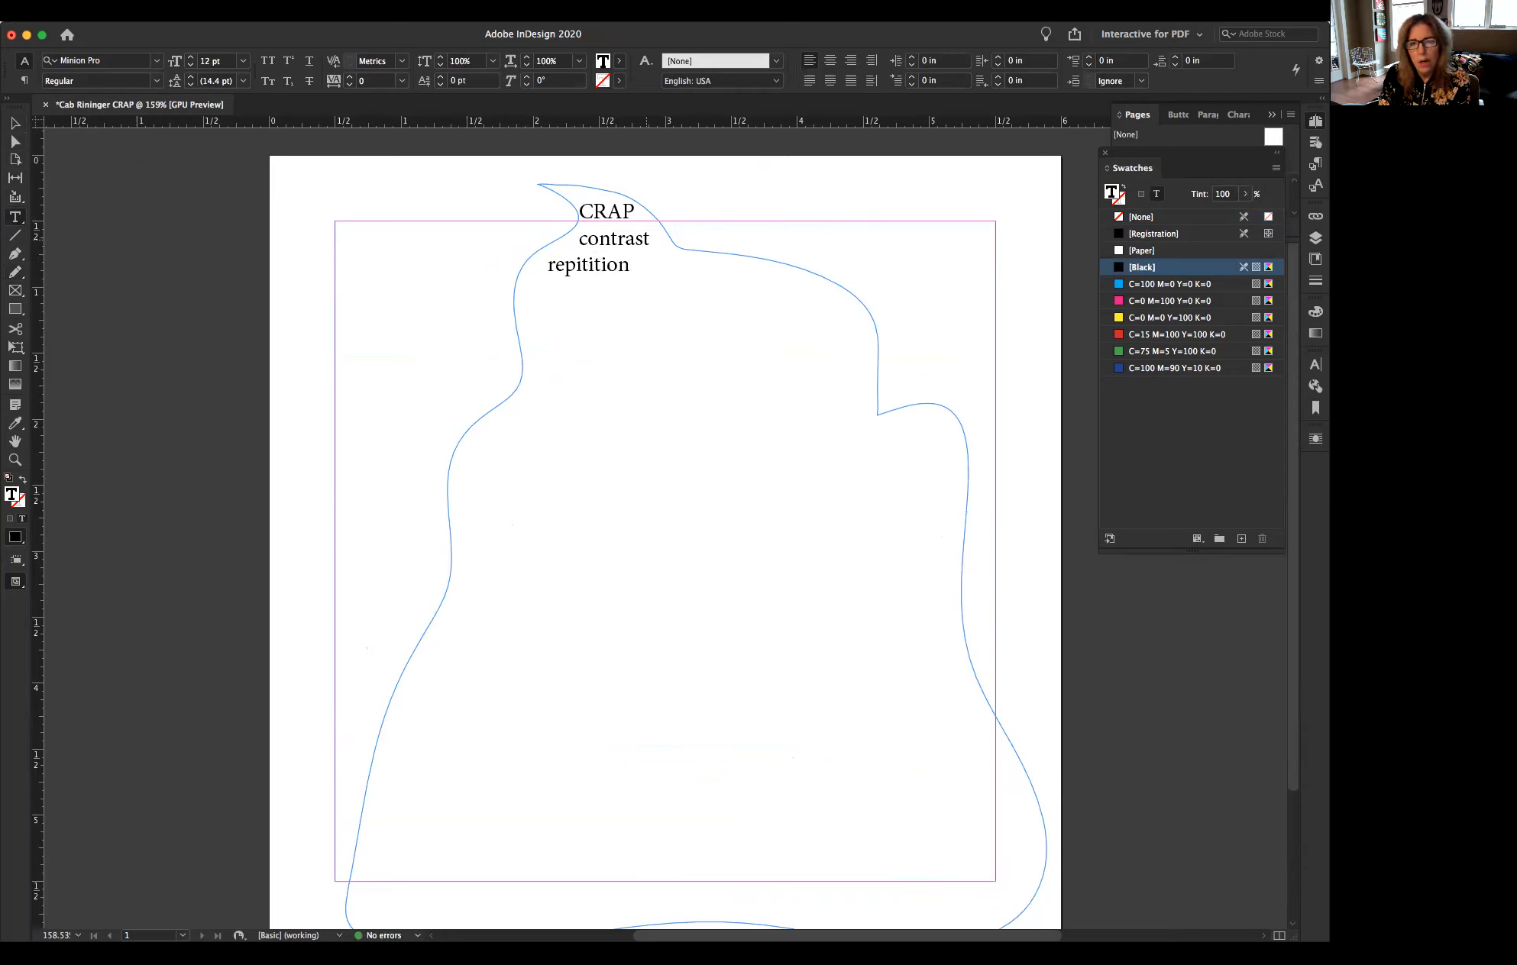
{"action": "type", "text": " ali"}
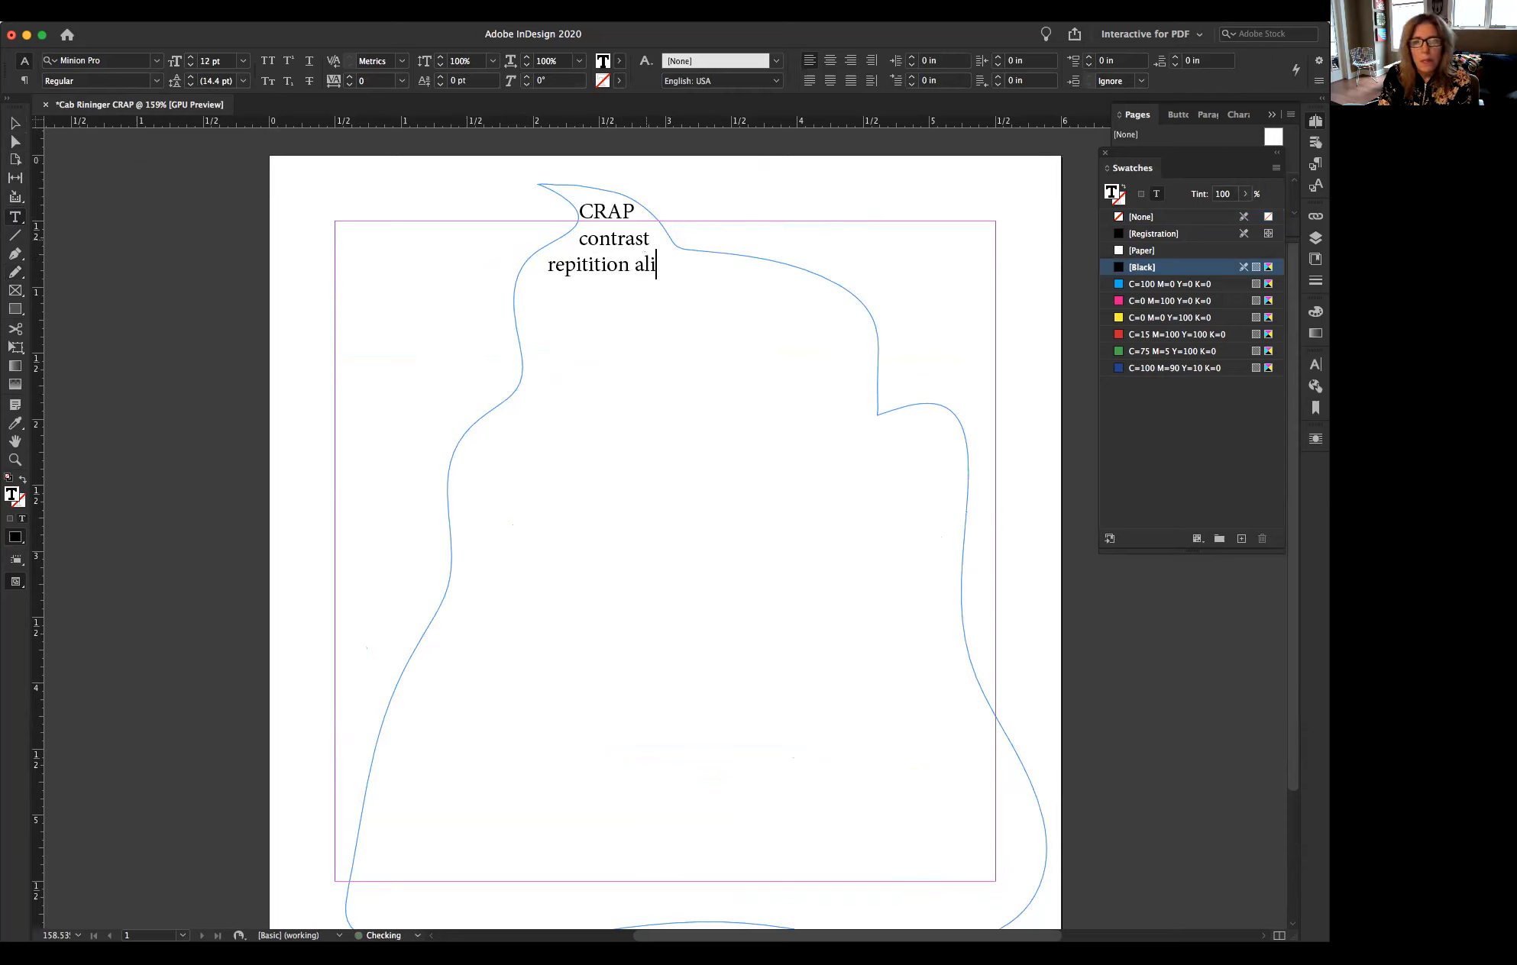
{"action": "type", "text": "gnment "}
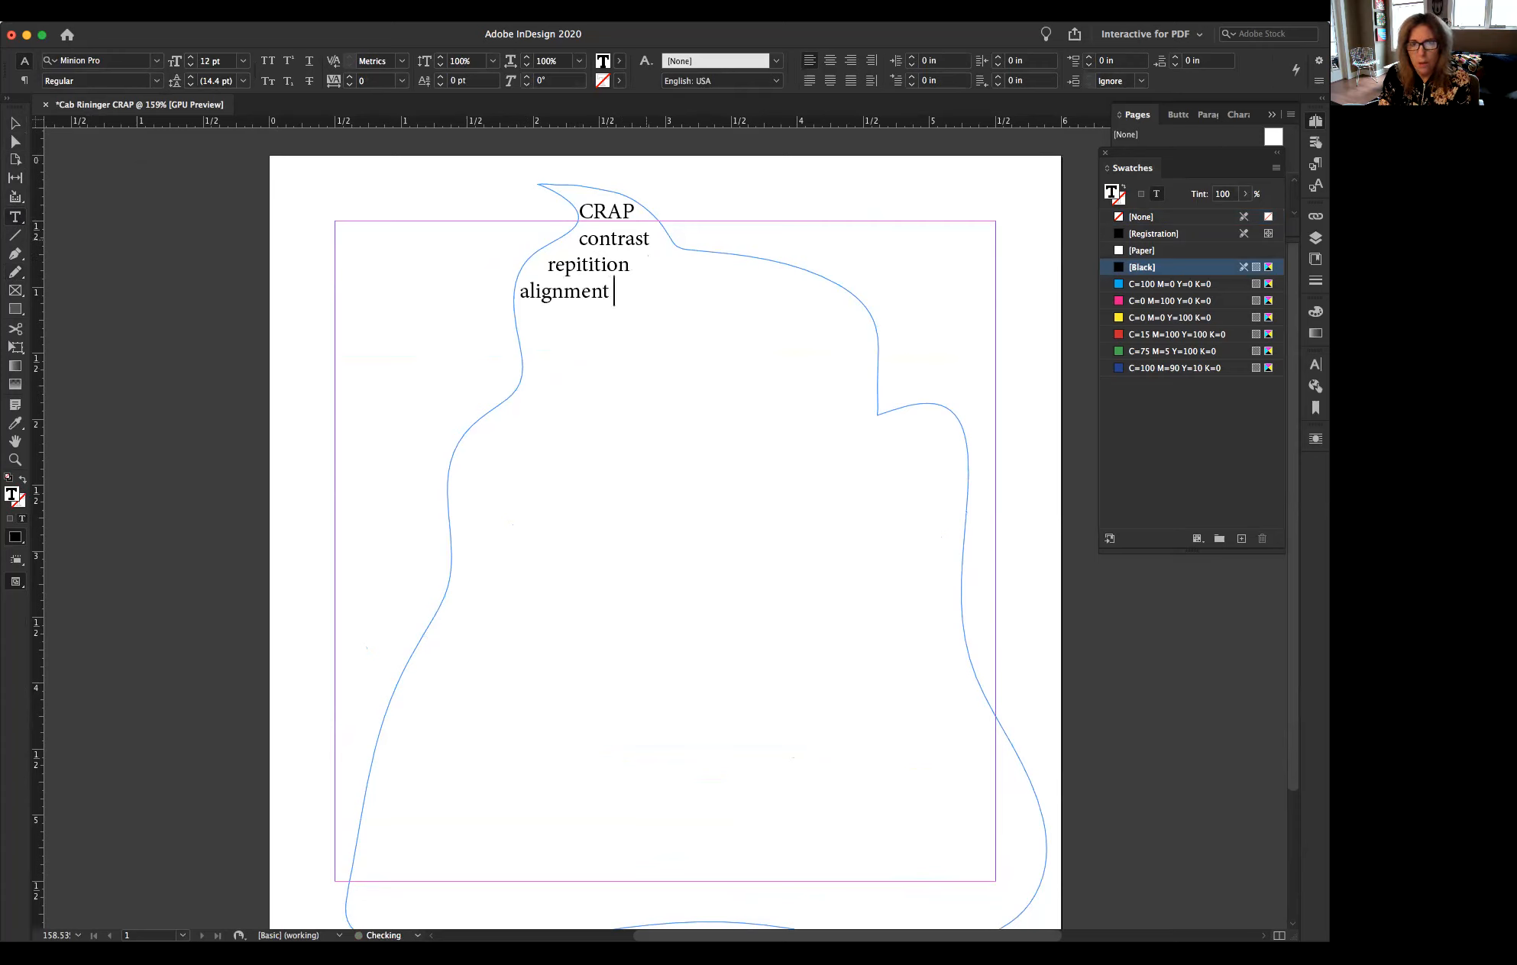
{"action": "type", "text": "proximity"}
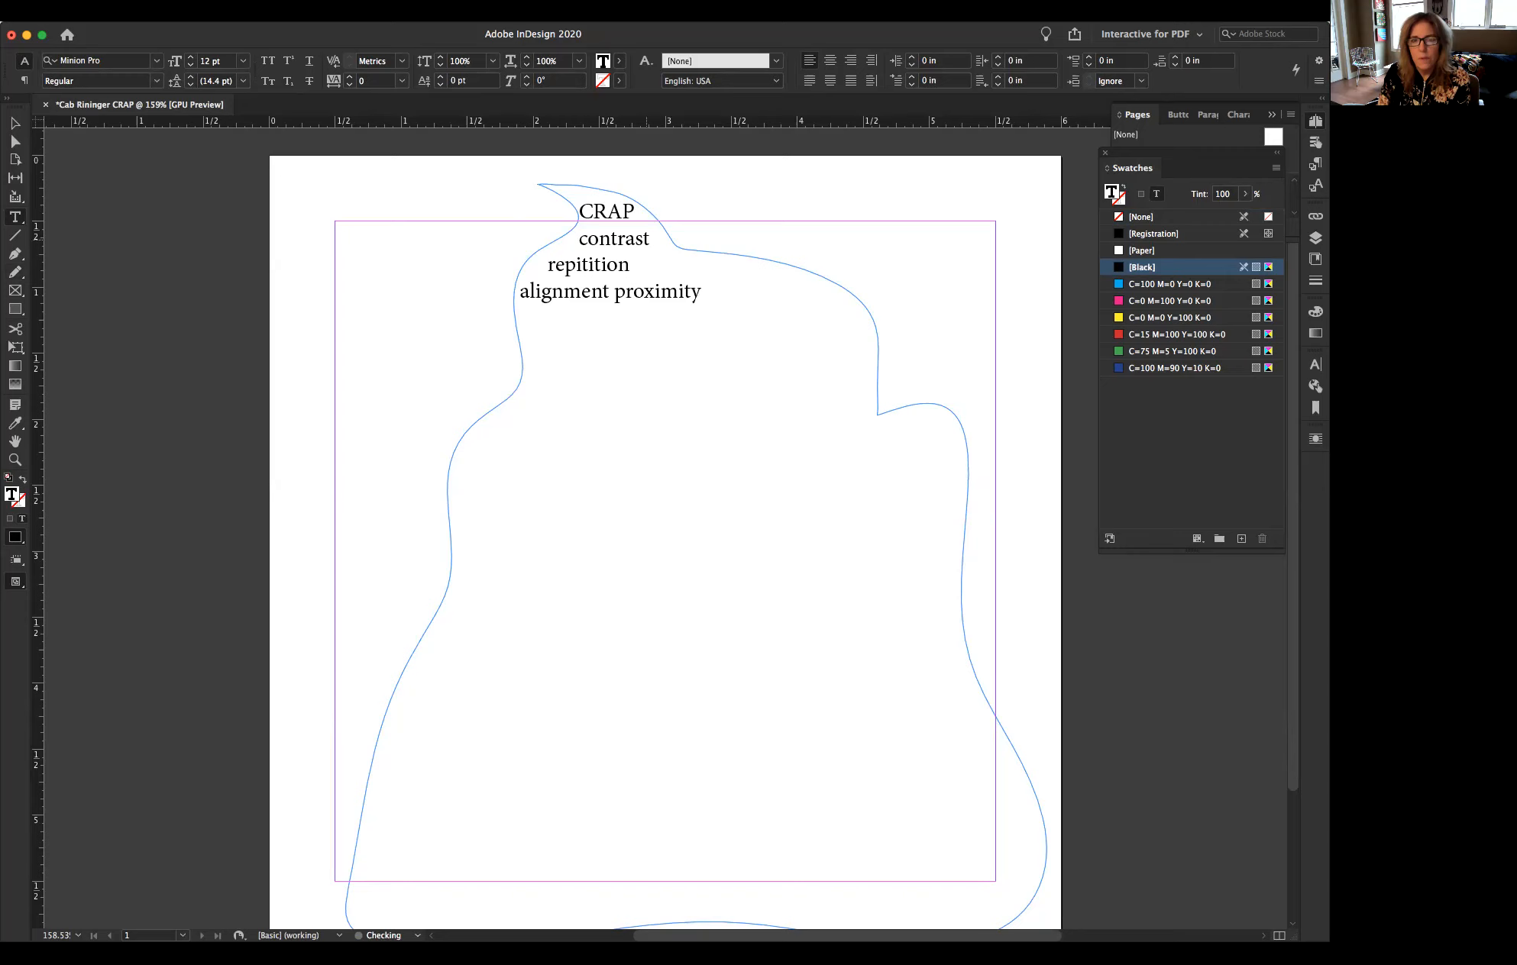
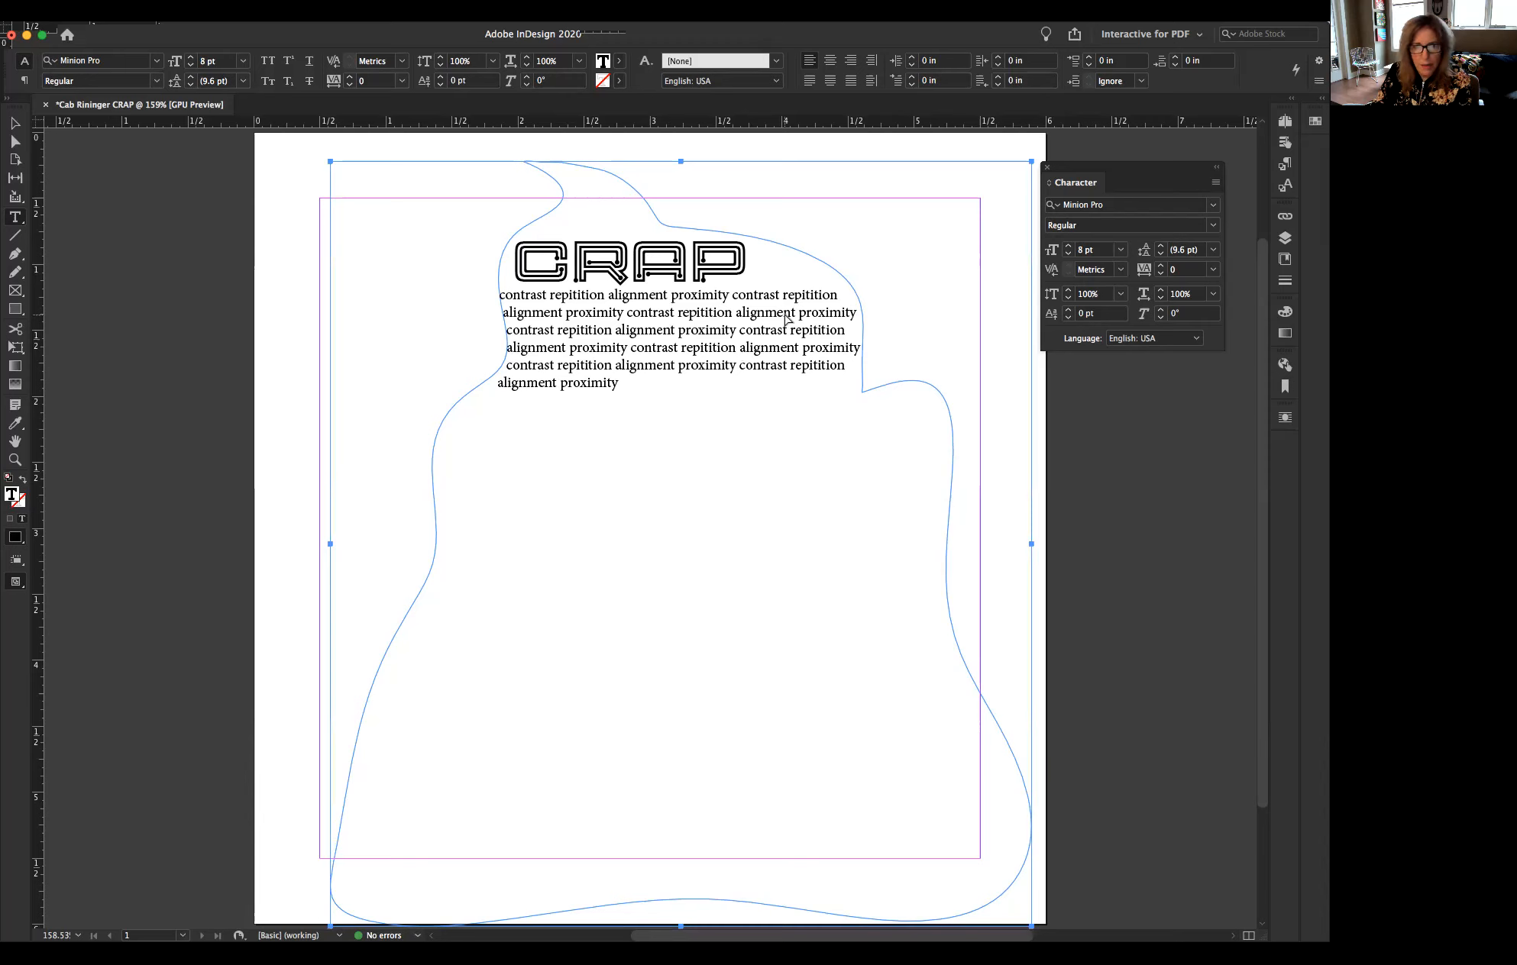
- Paste "contrast repitition alignment proximity" repeatedly after the existing text until it fills the outline down to its base
{"action": "key", "text": "super+v"}
{"action": "key", "text": "super+v"}
{"action": "key", "text": "super+v"}
{"action": "key", "text": "super+v"}
{"action": "key", "text": "super+v"}
{"action": "key", "text": "super+v"}
{"action": "key", "text": "super+v"}
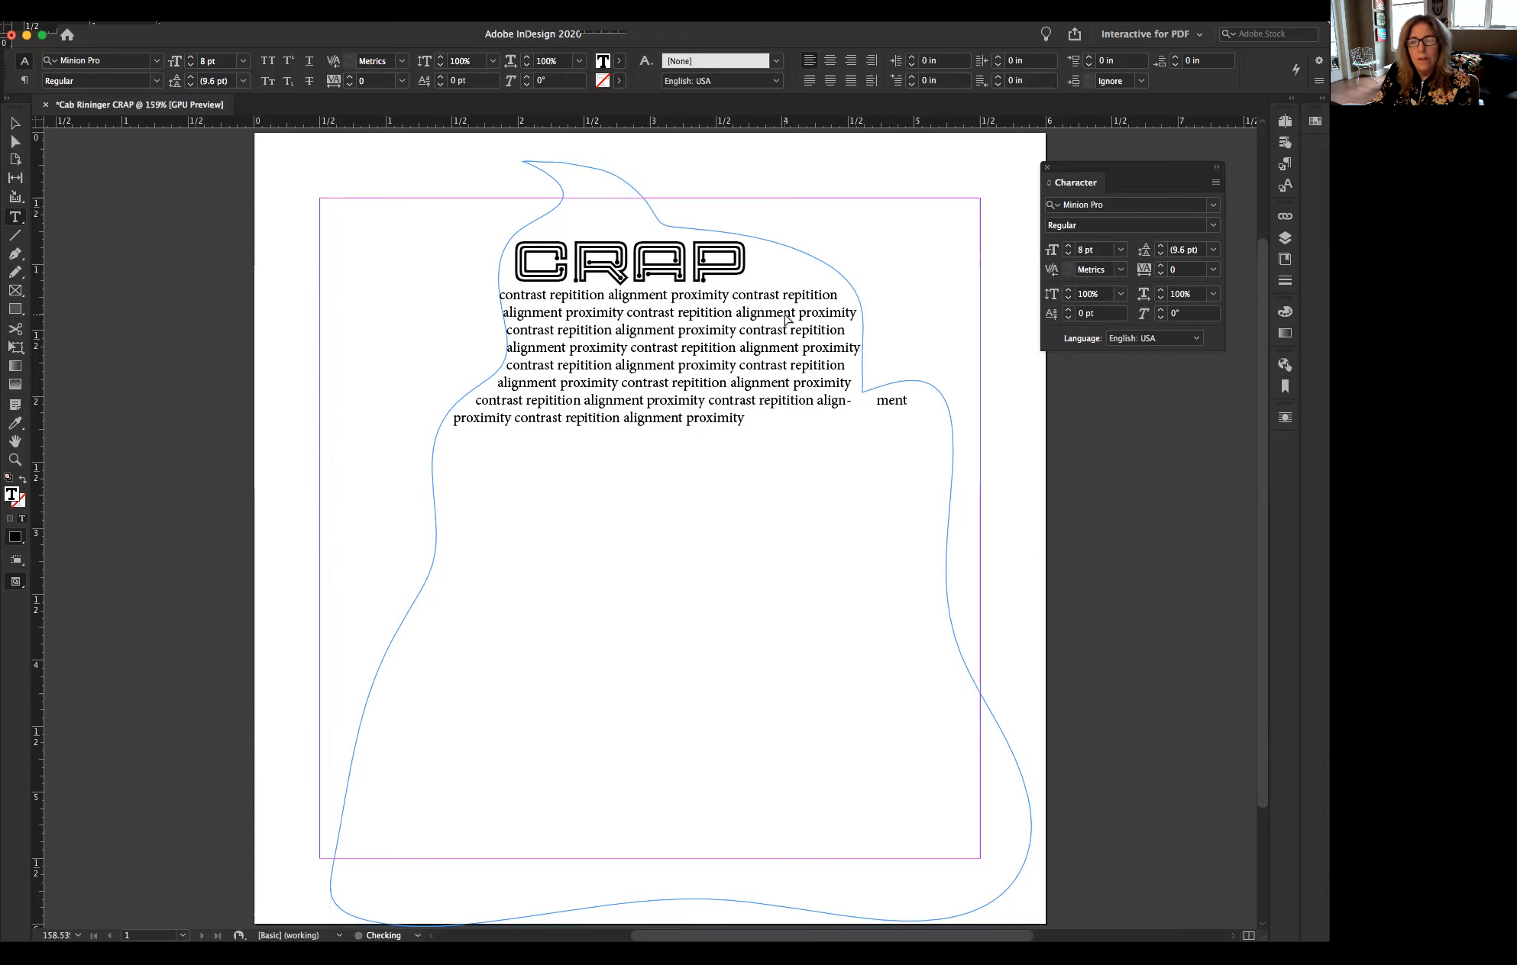
{"action": "key", "text": "super+v"}
{"action": "key", "text": "super+v"}
{"action": "key", "text": "super+v"}
{"action": "key", "text": "super+v"}
{"action": "key", "text": "super+v"}
{"action": "key", "text": "super+v"}
{"action": "key", "text": "super+v"}
{"action": "key", "text": "super+v"}
{"action": "key", "text": "super+v"}
{"action": "key", "text": "super+v"}
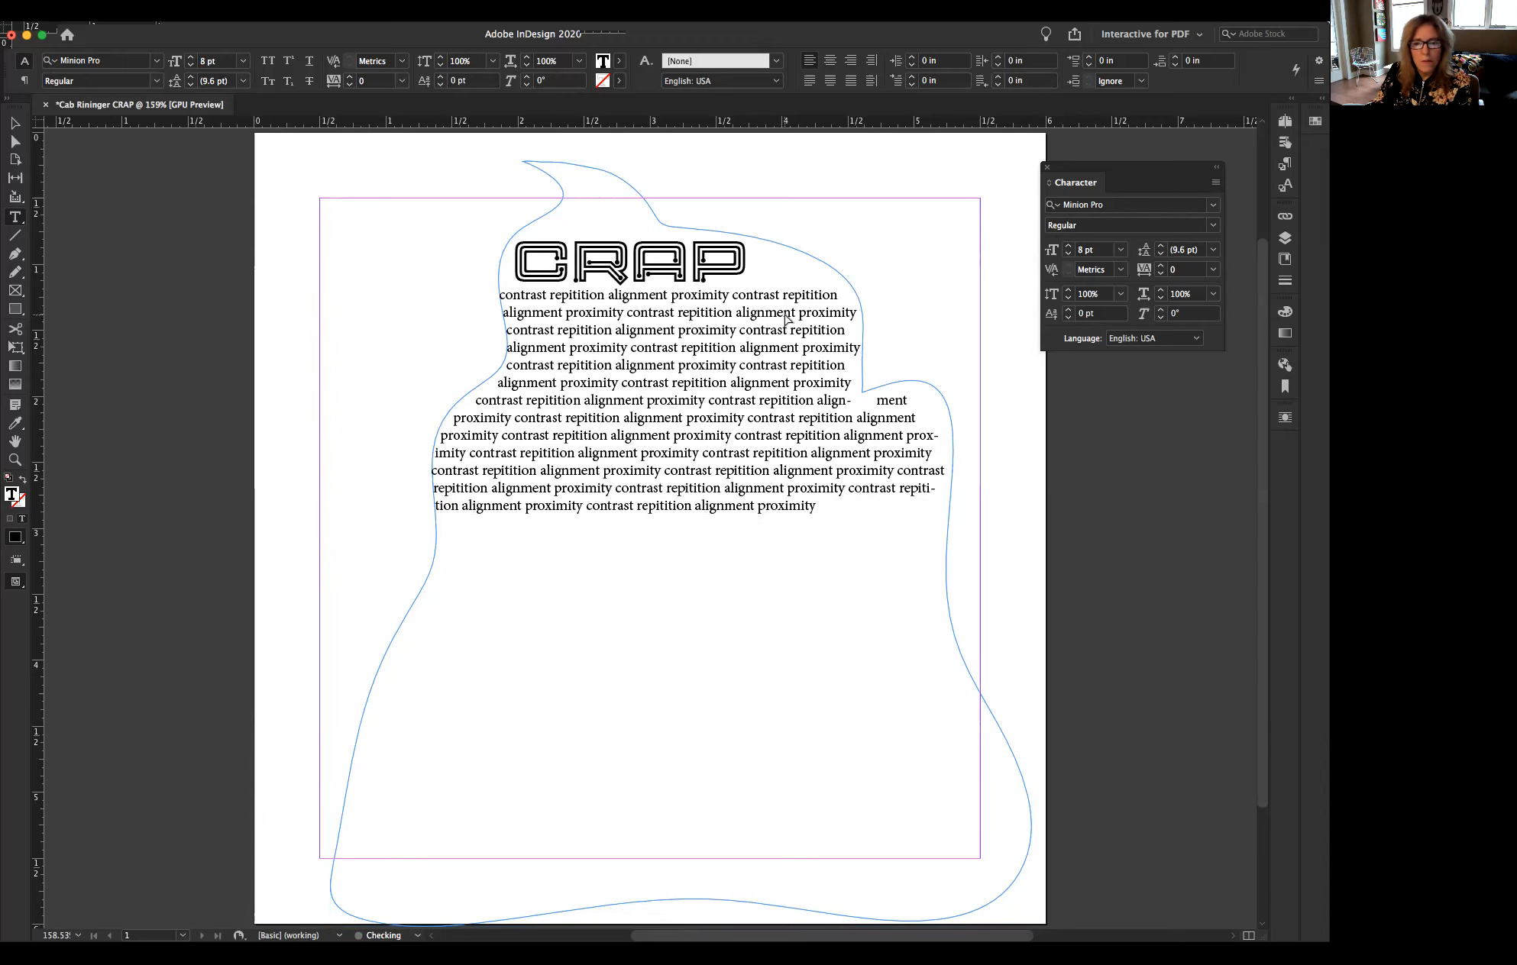
{"action": "key", "text": "super+v"}
{"action": "key", "text": "super+v"}
{"action": "key", "text": "super+v"}
{"action": "key", "text": "super+v"}
{"action": "key", "text": "super+v"}
{"action": "key", "text": "super+v"}
{"action": "key", "text": "super+v"}
{"action": "key", "text": "super+v"}
{"action": "key", "text": "super+v"}
{"action": "key", "text": "super+v"}
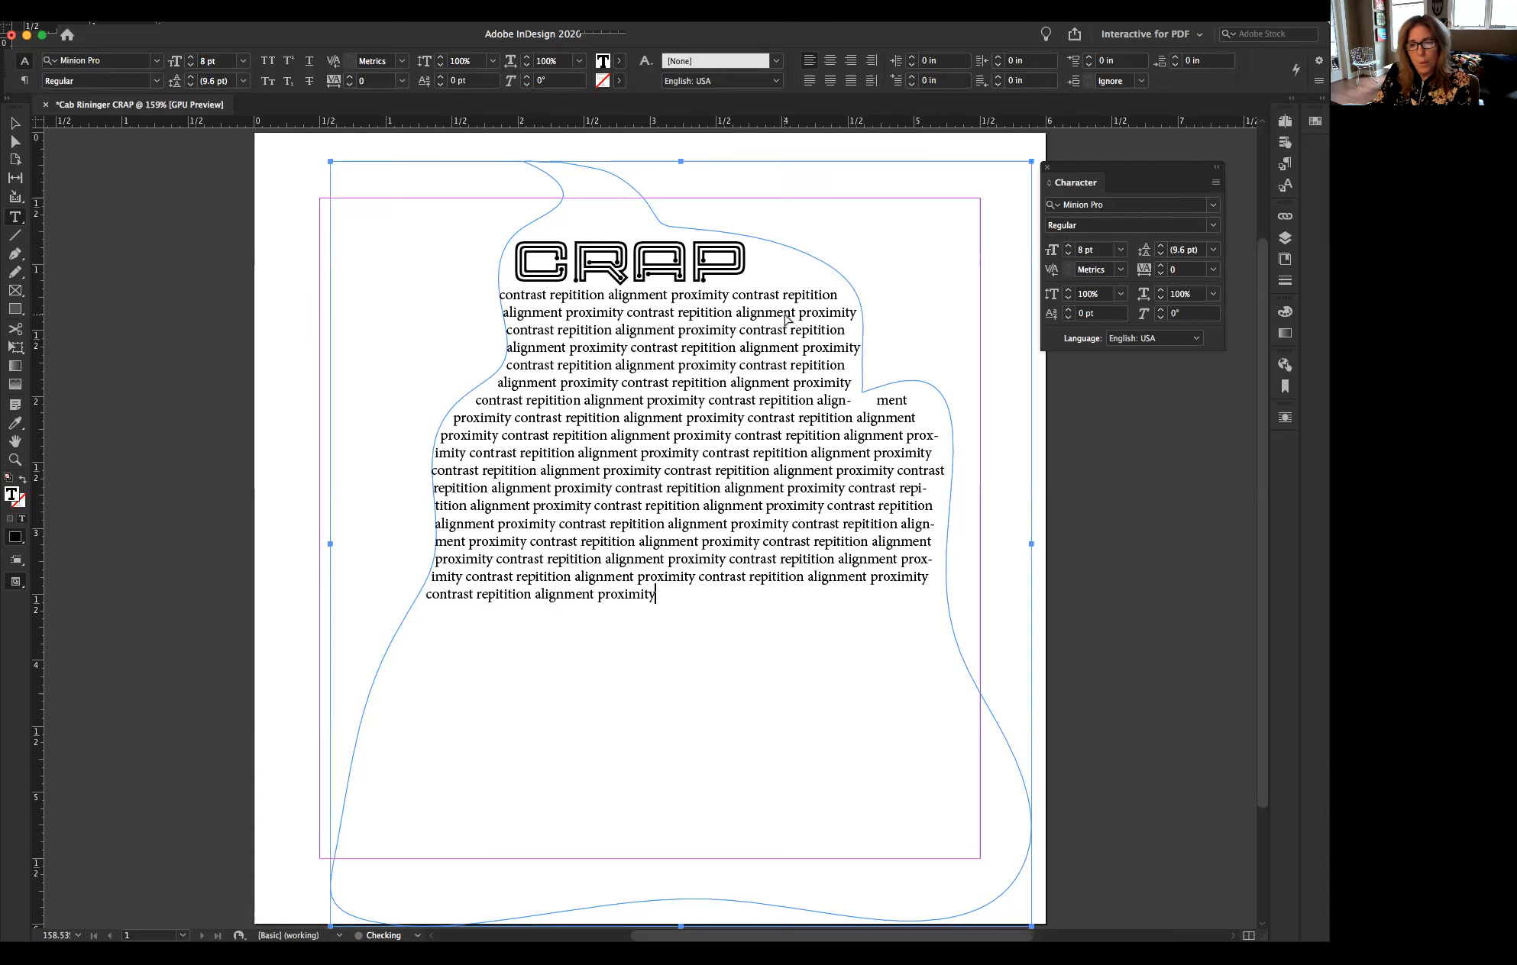
{"action": "key", "text": "super+v"}
{"action": "key", "text": "super+v"}
{"action": "key", "text": "super+v"}
{"action": "key", "text": "super+v"}
{"action": "key", "text": "super+v"}
{"action": "key", "text": "super+v"}
{"action": "key", "text": "super+v"}
{"action": "key", "text": "super+v"}
{"action": "key", "text": "super+v"}
{"action": "key", "text": "super+v"}
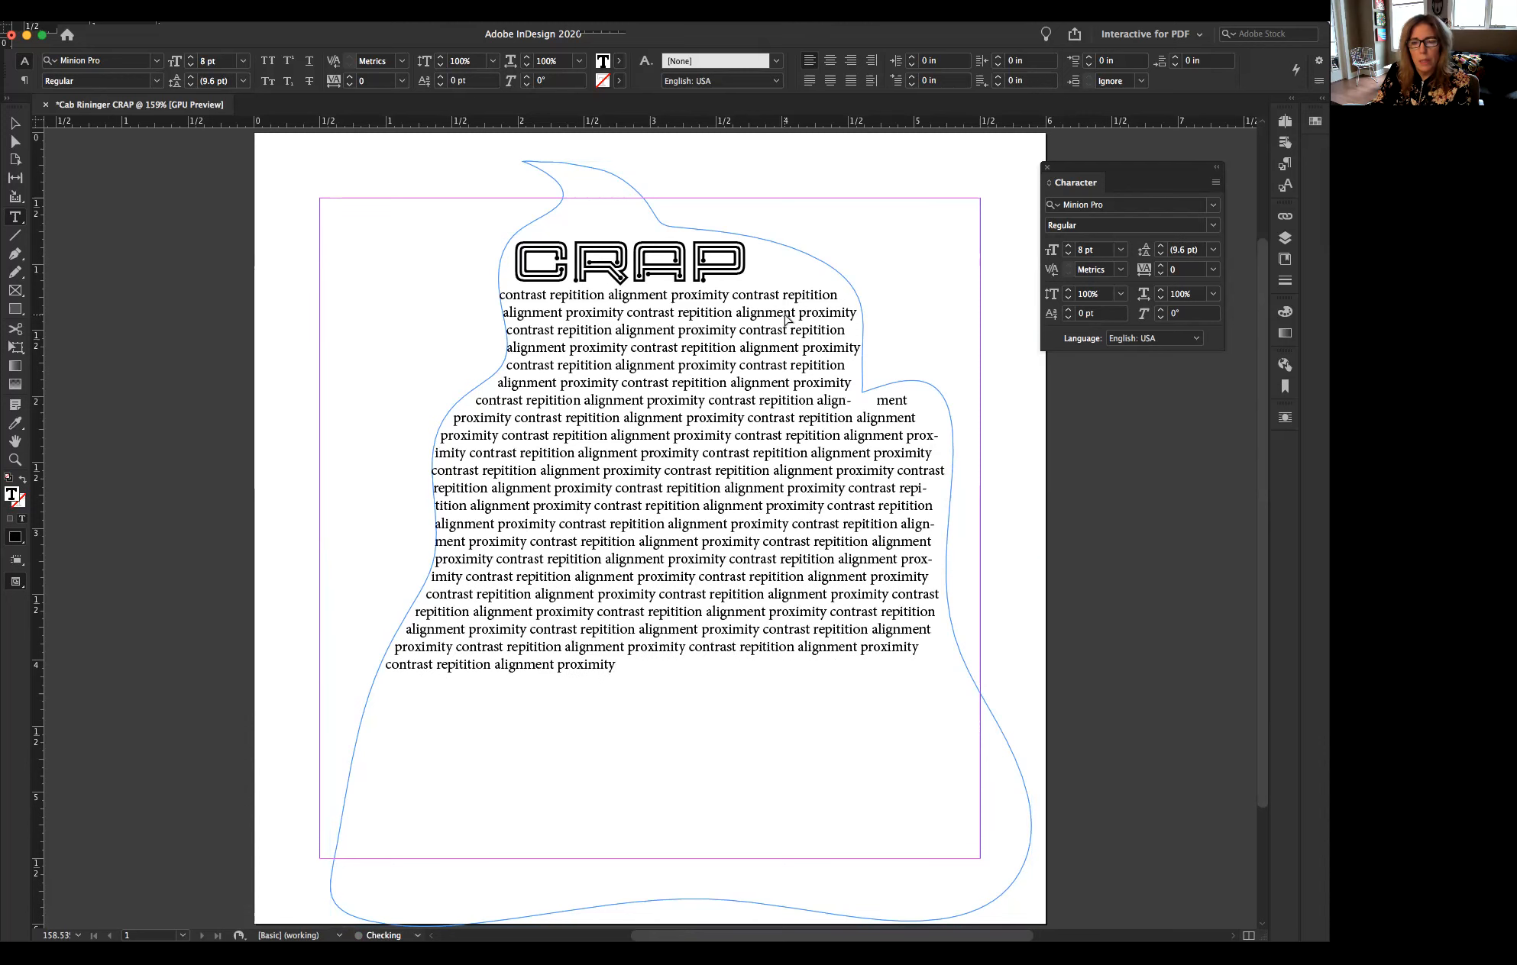
{"action": "key", "text": "super+v"}
{"action": "key", "text": "super+v"}
{"action": "key", "text": "super+v"}
{"action": "key", "text": "super+v"}
{"action": "key", "text": "super+v"}
{"action": "key", "text": "super+v"}
{"action": "key", "text": "super+v"}
{"action": "key", "text": "super+v"}
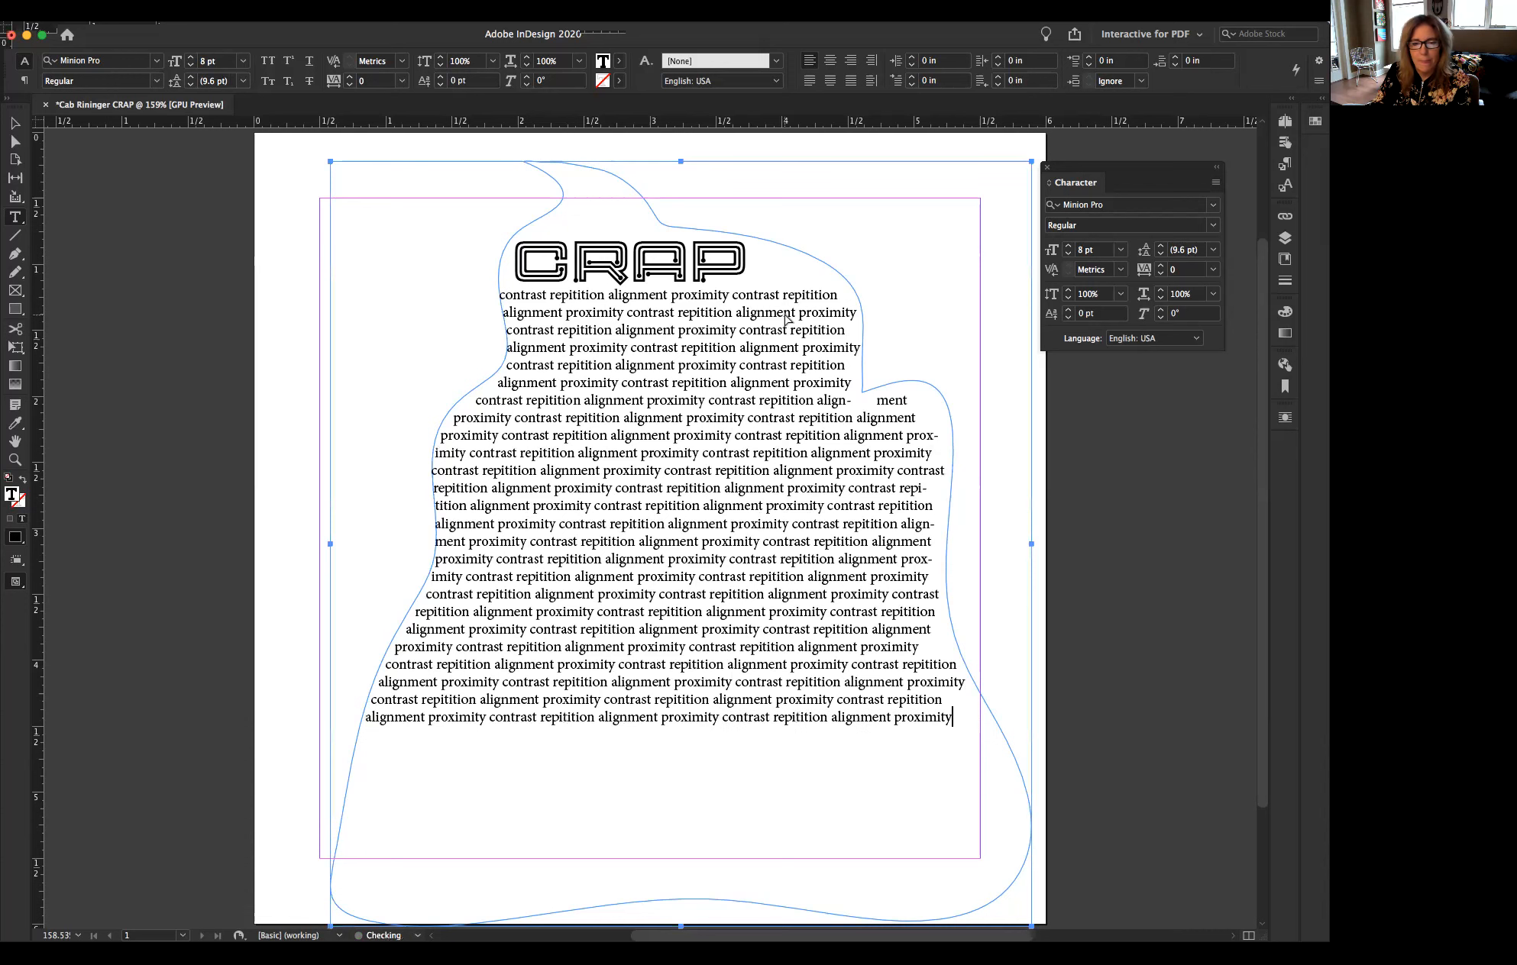
{"action": "key", "text": "super+v"}
{"action": "key", "text": "super+v"}
{"action": "key", "text": "super+v"}
{"action": "key", "text": "super+v"}
{"action": "key", "text": "super+v"}
{"action": "key", "text": "super+v"}
{"action": "key", "text": "super+v"}
{"action": "key", "text": "super+v"}
{"action": "key", "text": "super+v"}
{"action": "key", "text": "super+v"}
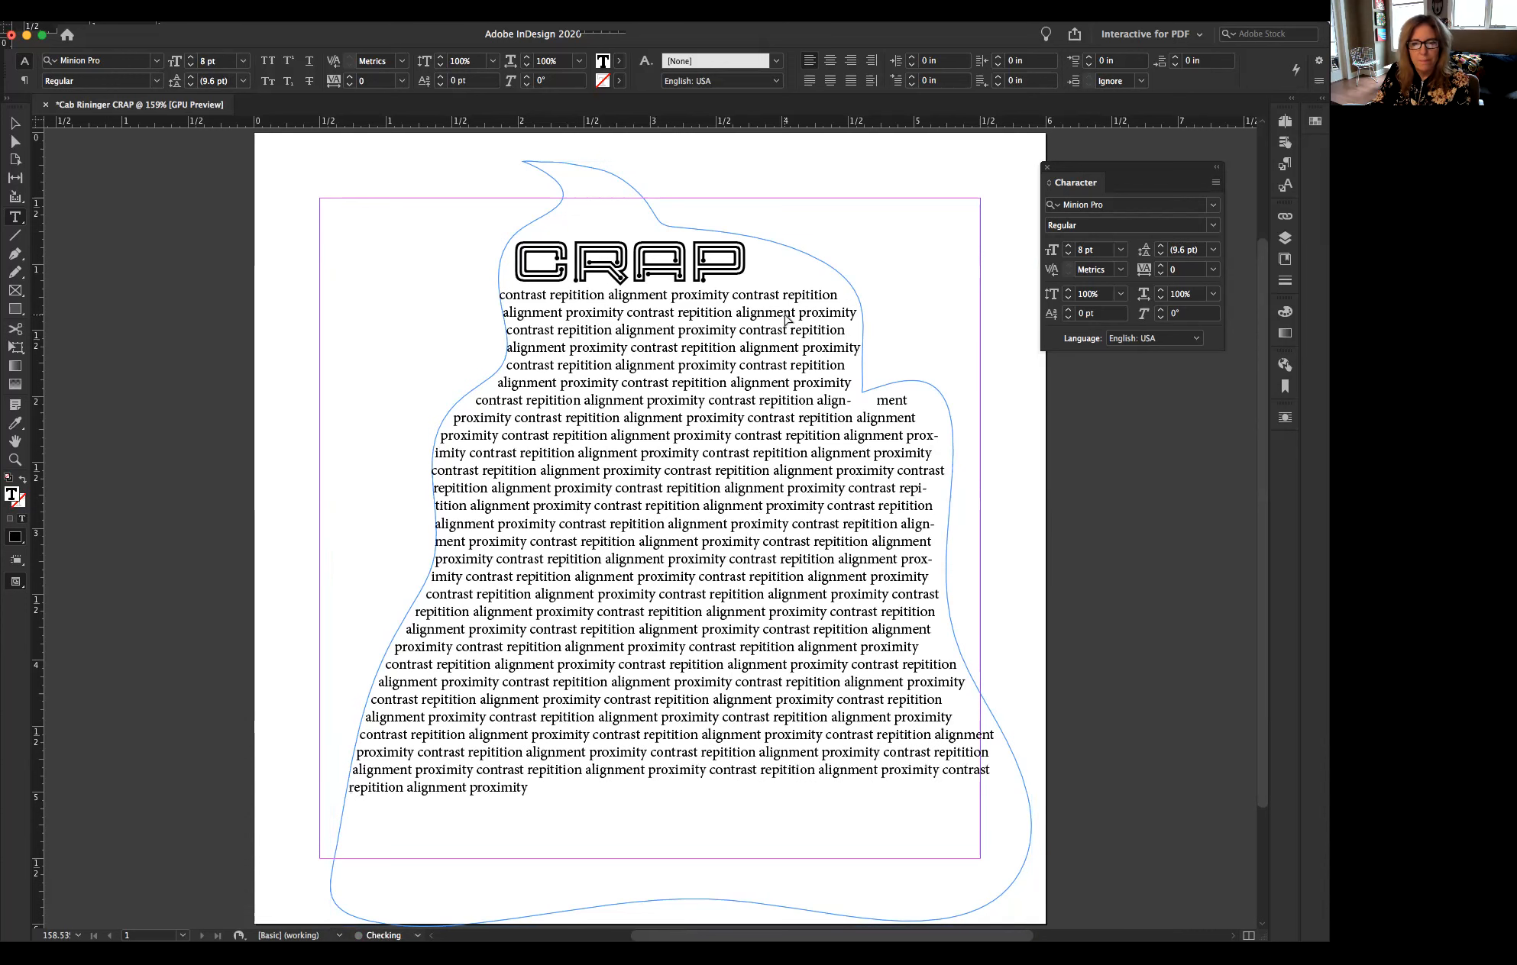
{"action": "key", "text": "super+v"}
{"action": "key", "text": "super+v"}
{"action": "key", "text": "super+v"}
{"action": "key", "text": "super+v"}
{"action": "key", "text": "super+v"}
{"action": "key", "text": "super+v"}
{"action": "key", "text": "super+v"}
{"action": "key", "text": "super+v"}
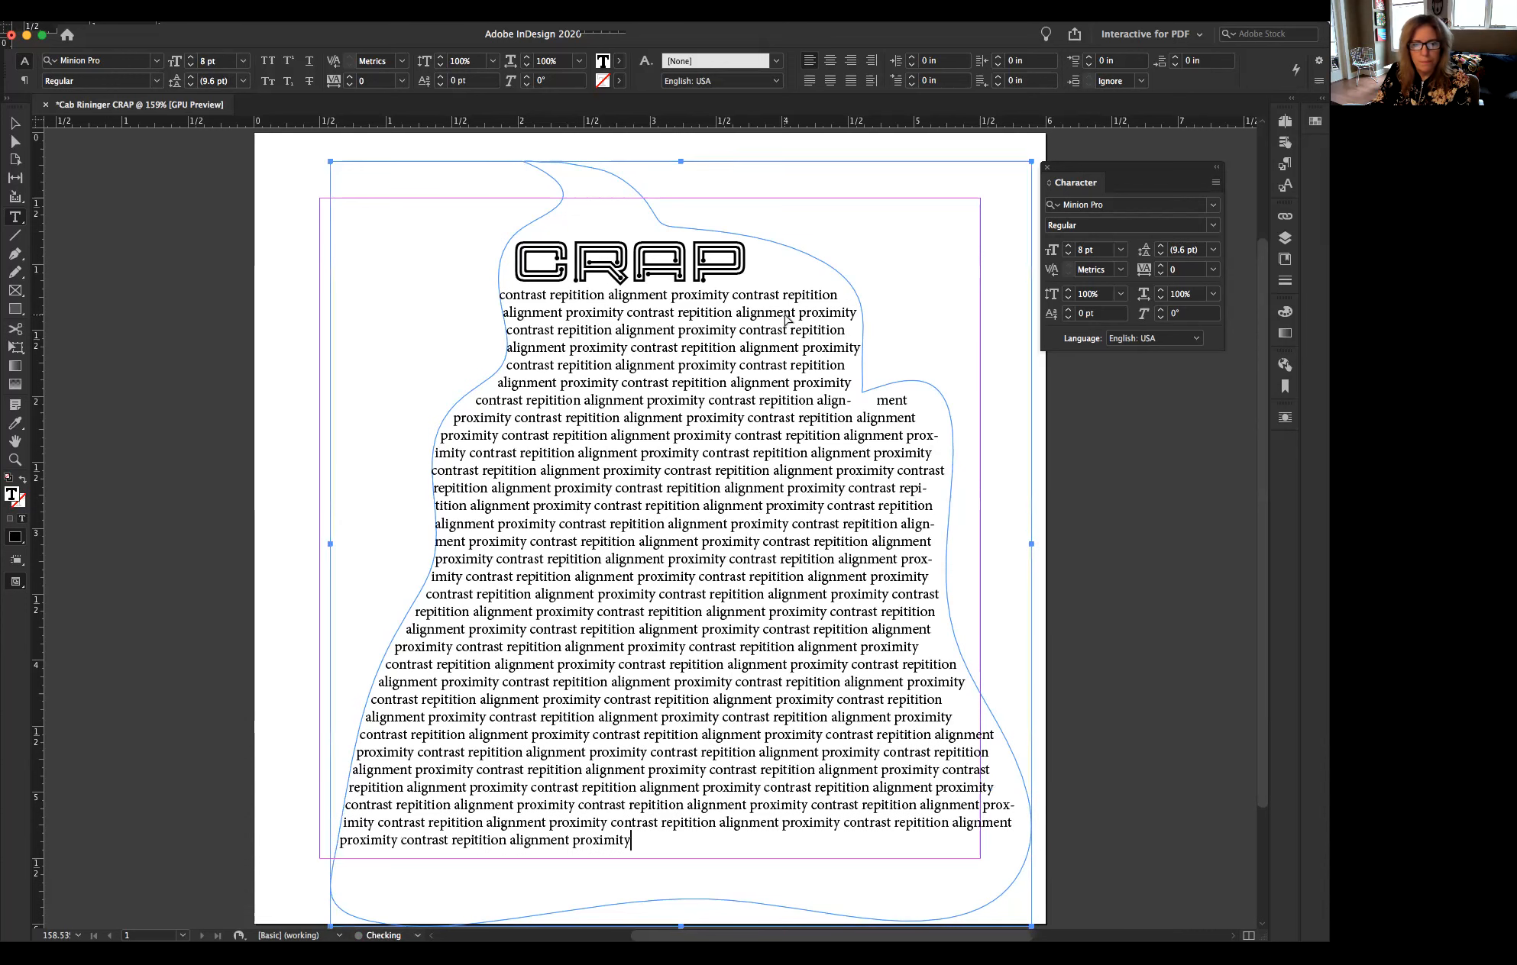
{"action": "key", "text": "super+v"}
{"action": "key", "text": "super+v"}
{"action": "key", "text": "super+v"}
{"action": "key", "text": "super+v"}
{"action": "key", "text": "super+v"}
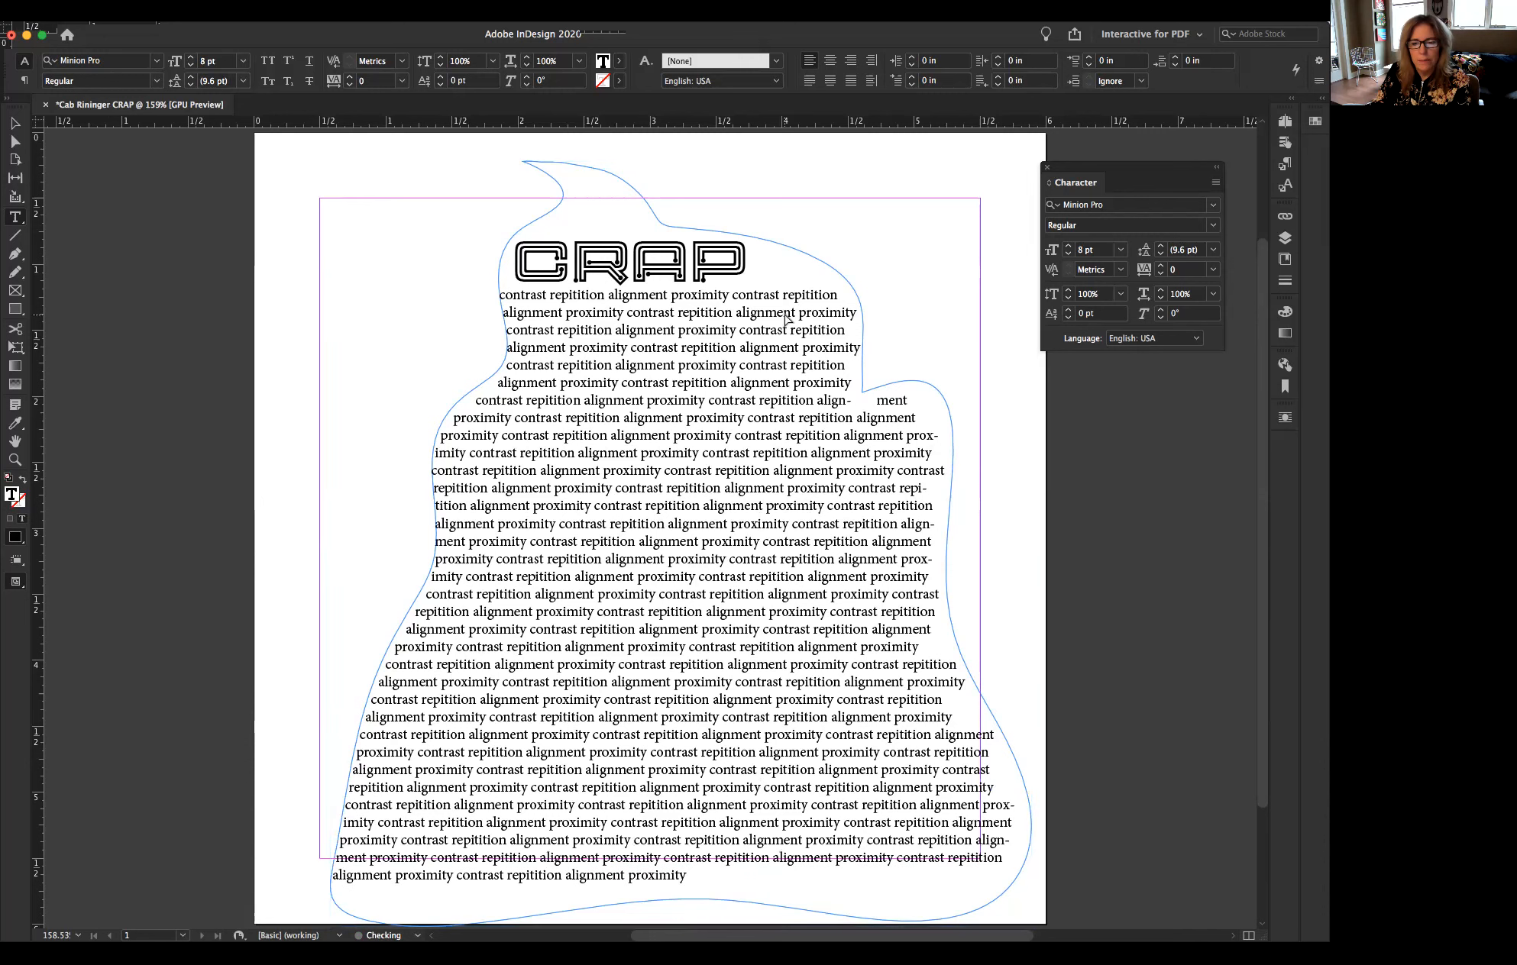
{"action": "type", "text": "contrast repitition alignment proximity"}
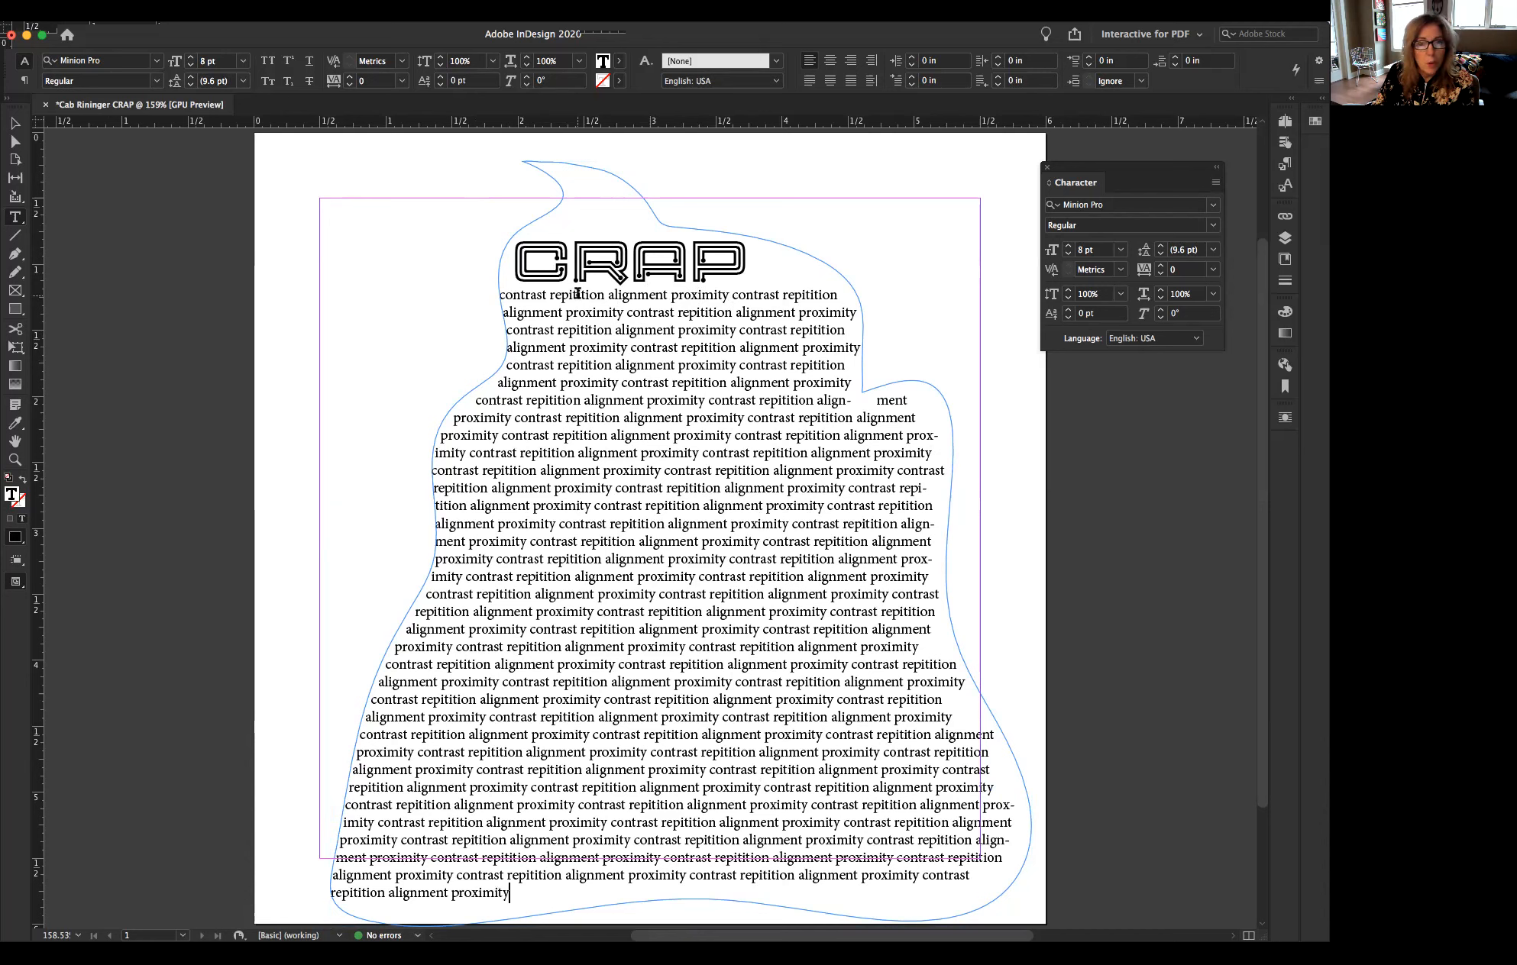
- Make "repitition" in the first line below the CRAP heading and the middle "contrast" in the second and fourth lines Bold
{"action": "double_click", "coordinate": [563, 296]}
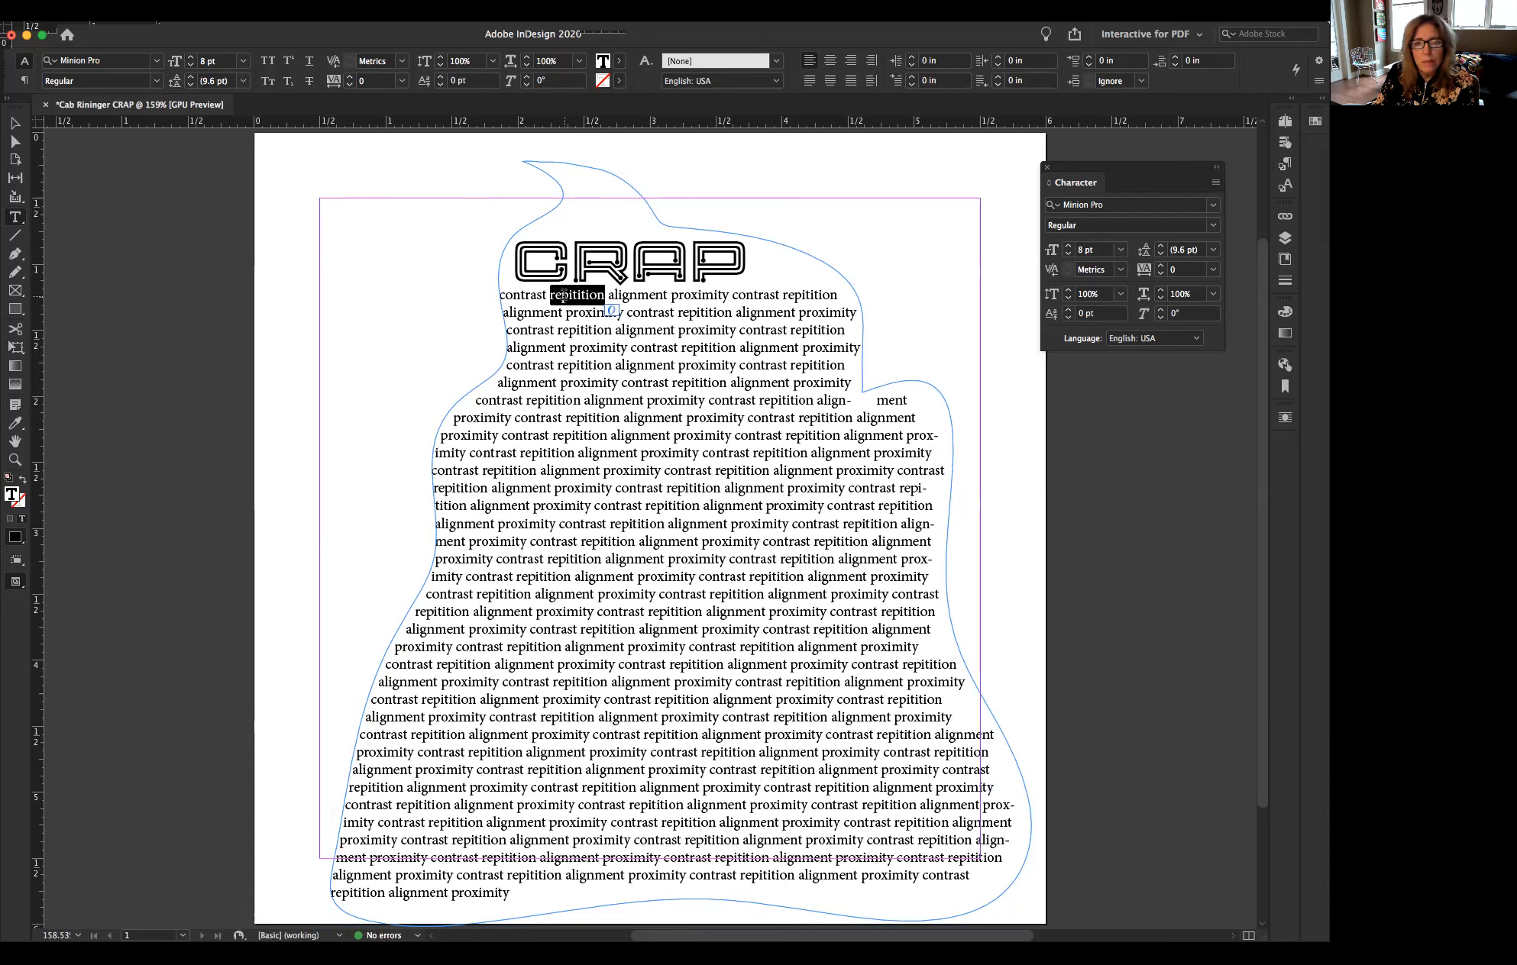
{"action": "left_click", "coordinate": [156, 80]}
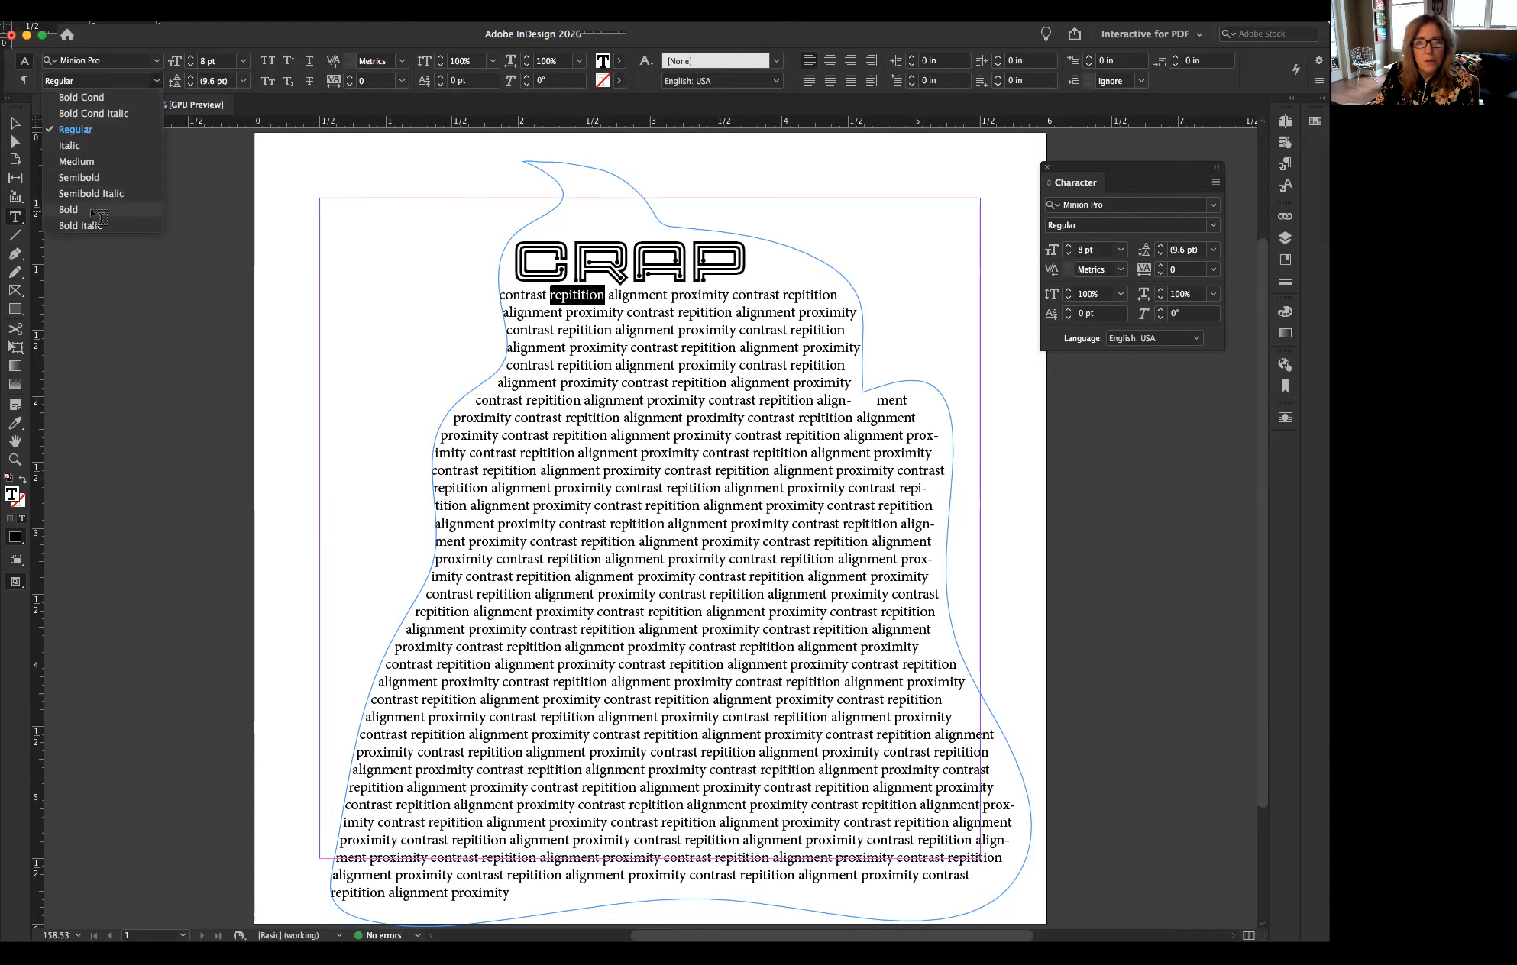
{"action": "left_click", "coordinate": [69, 210]}
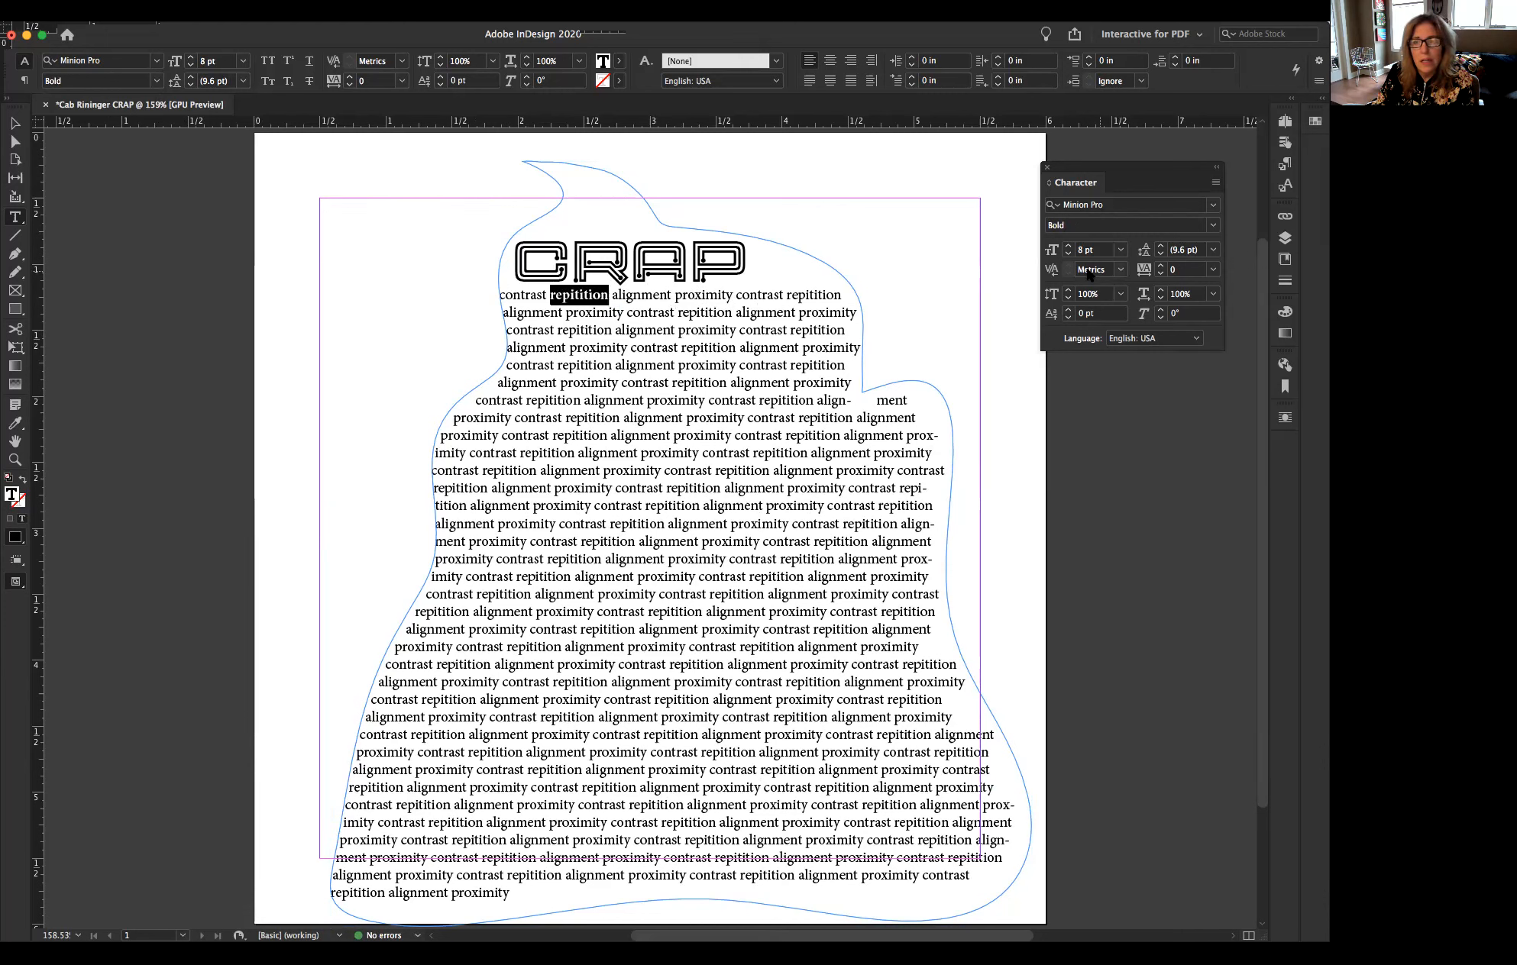
{"action": "double_click", "coordinate": [642, 311]}
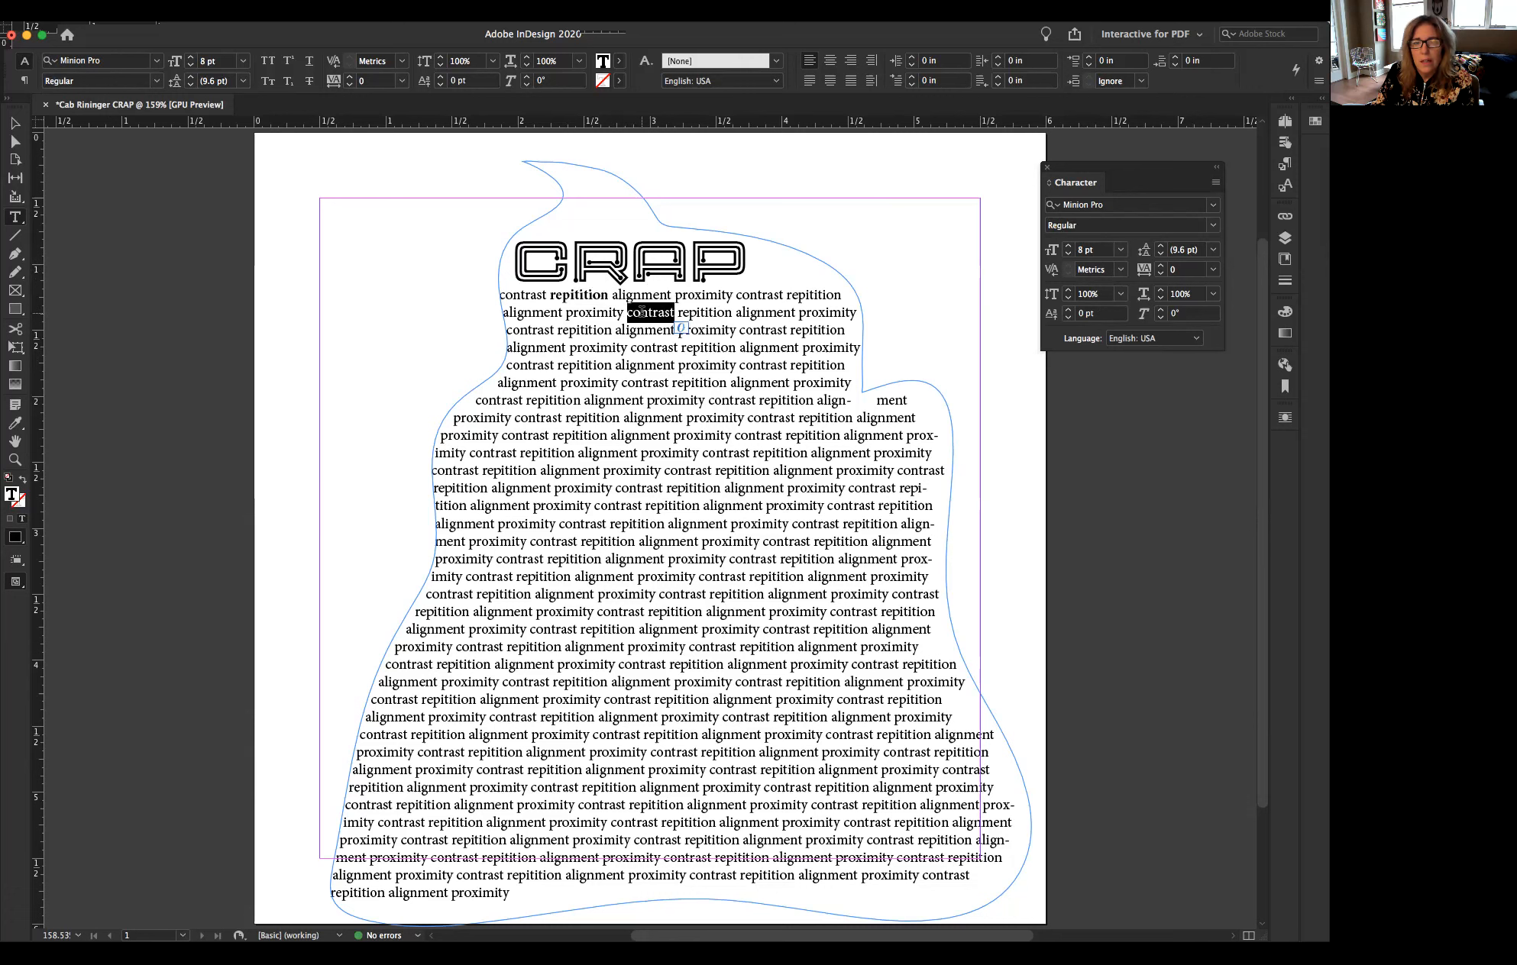
{"action": "left_click", "coordinate": [156, 81]}
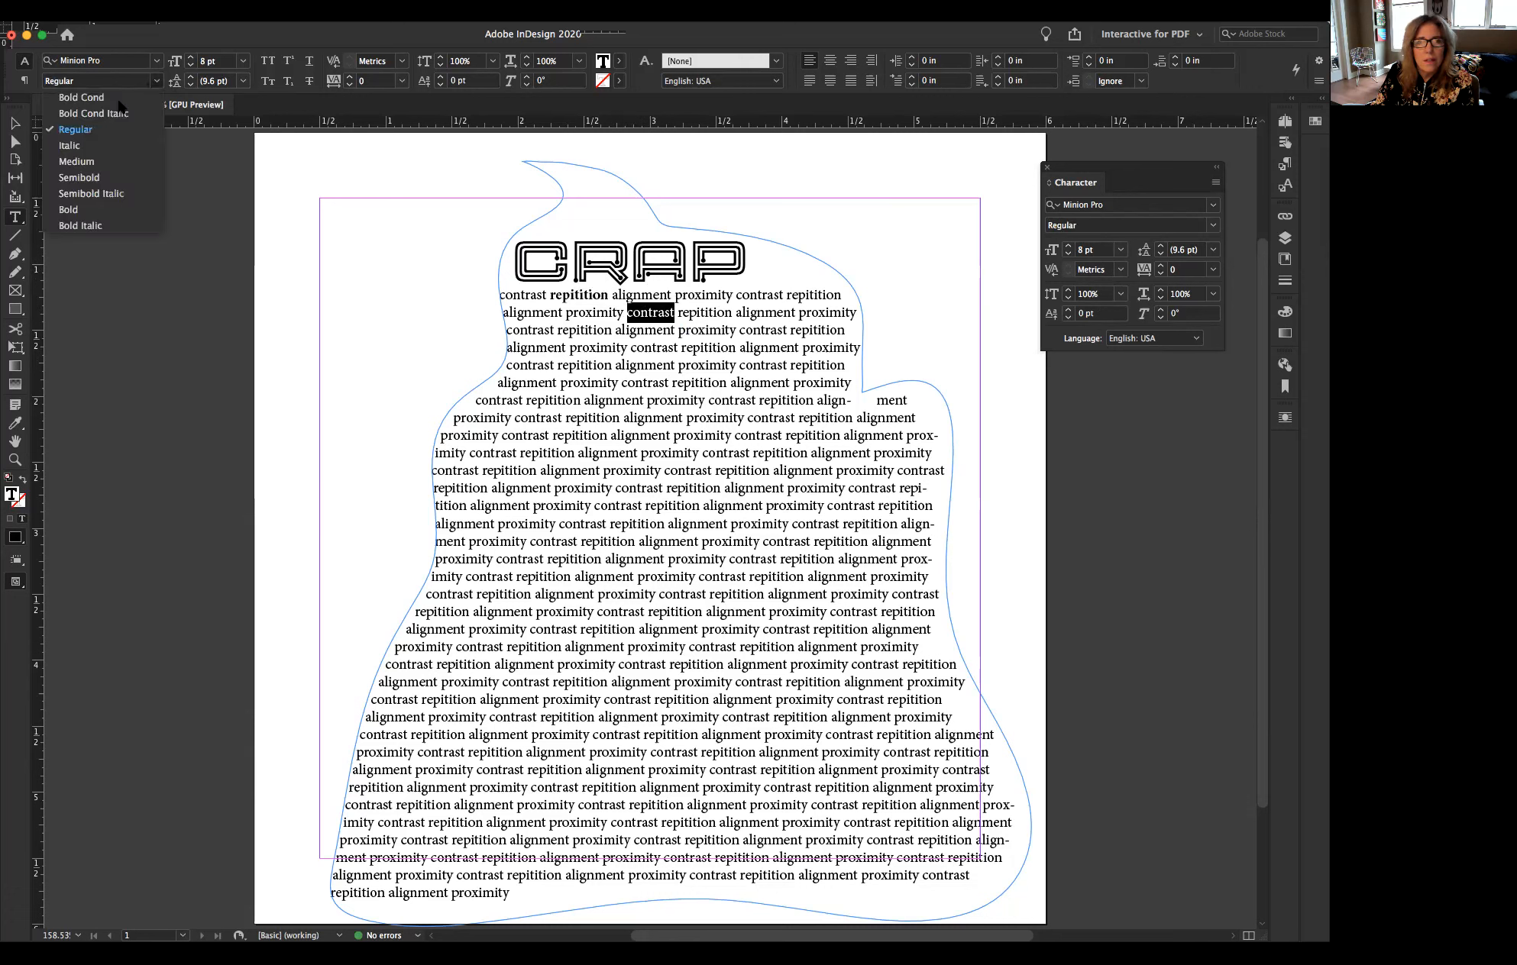
{"action": "left_click", "coordinate": [84, 209]}
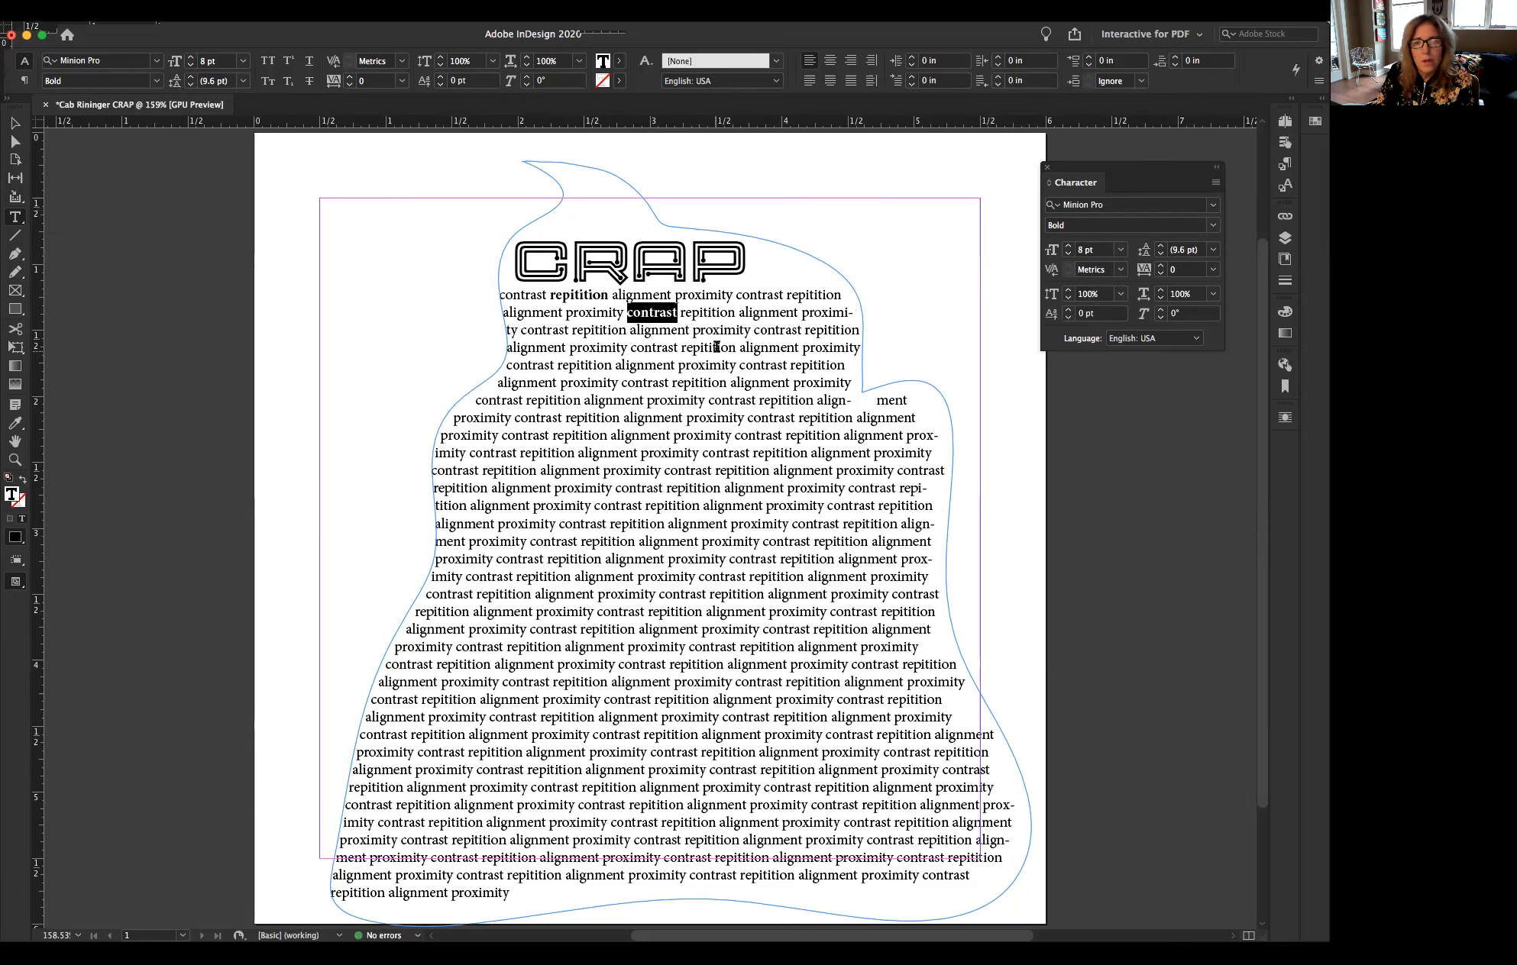
{"action": "double_click", "coordinate": [651, 345]}
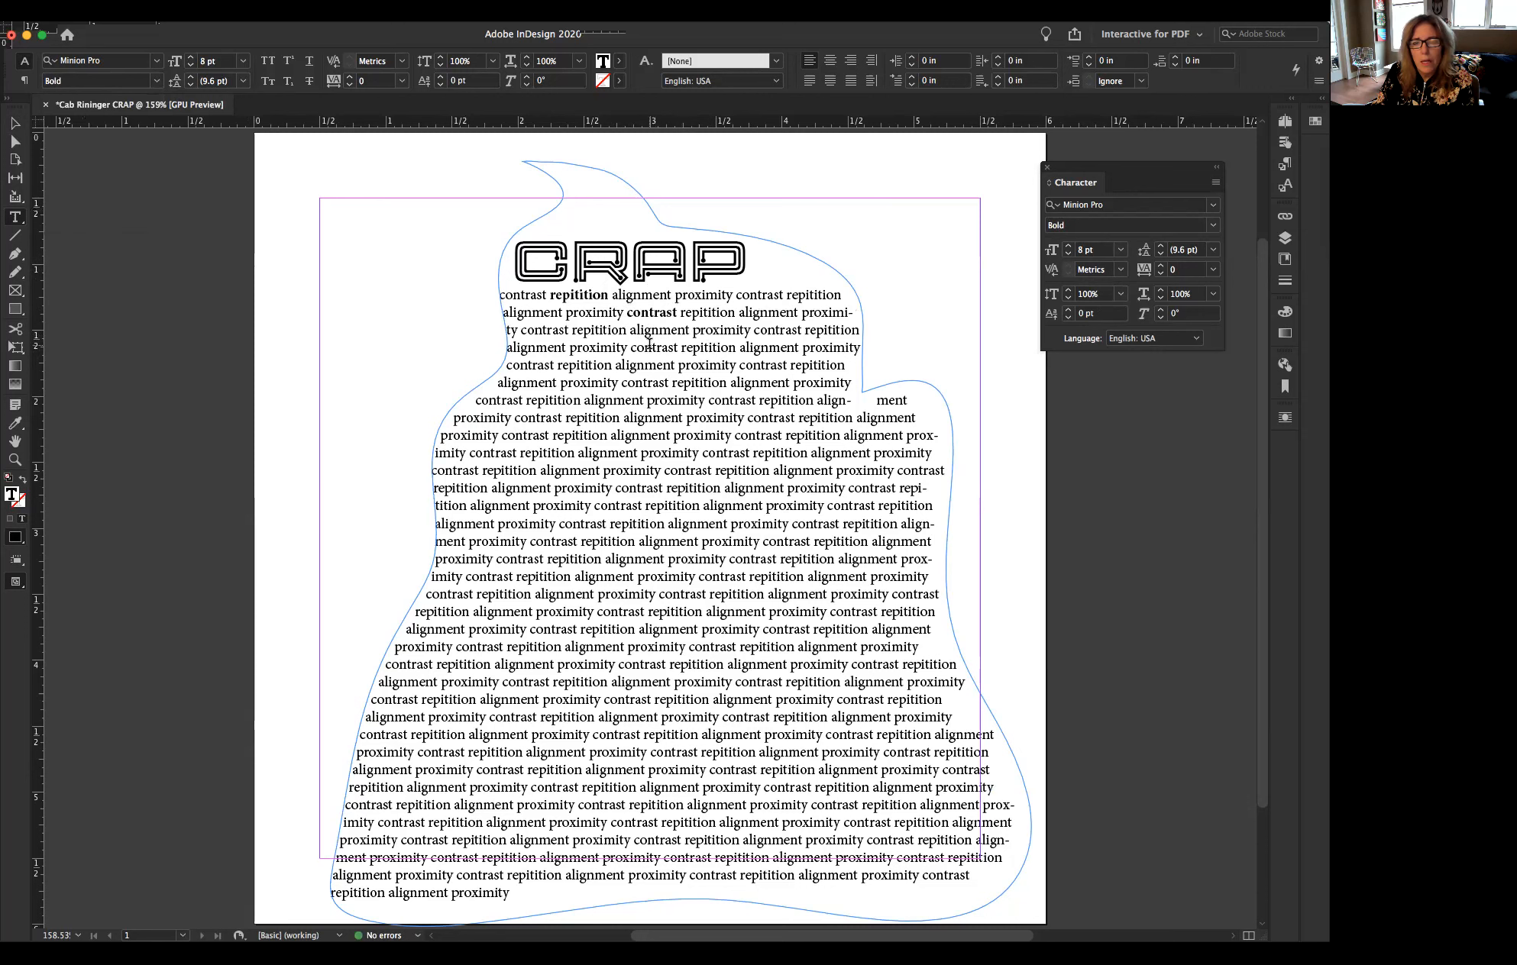
{"action": "left_click", "coordinate": [157, 81]}
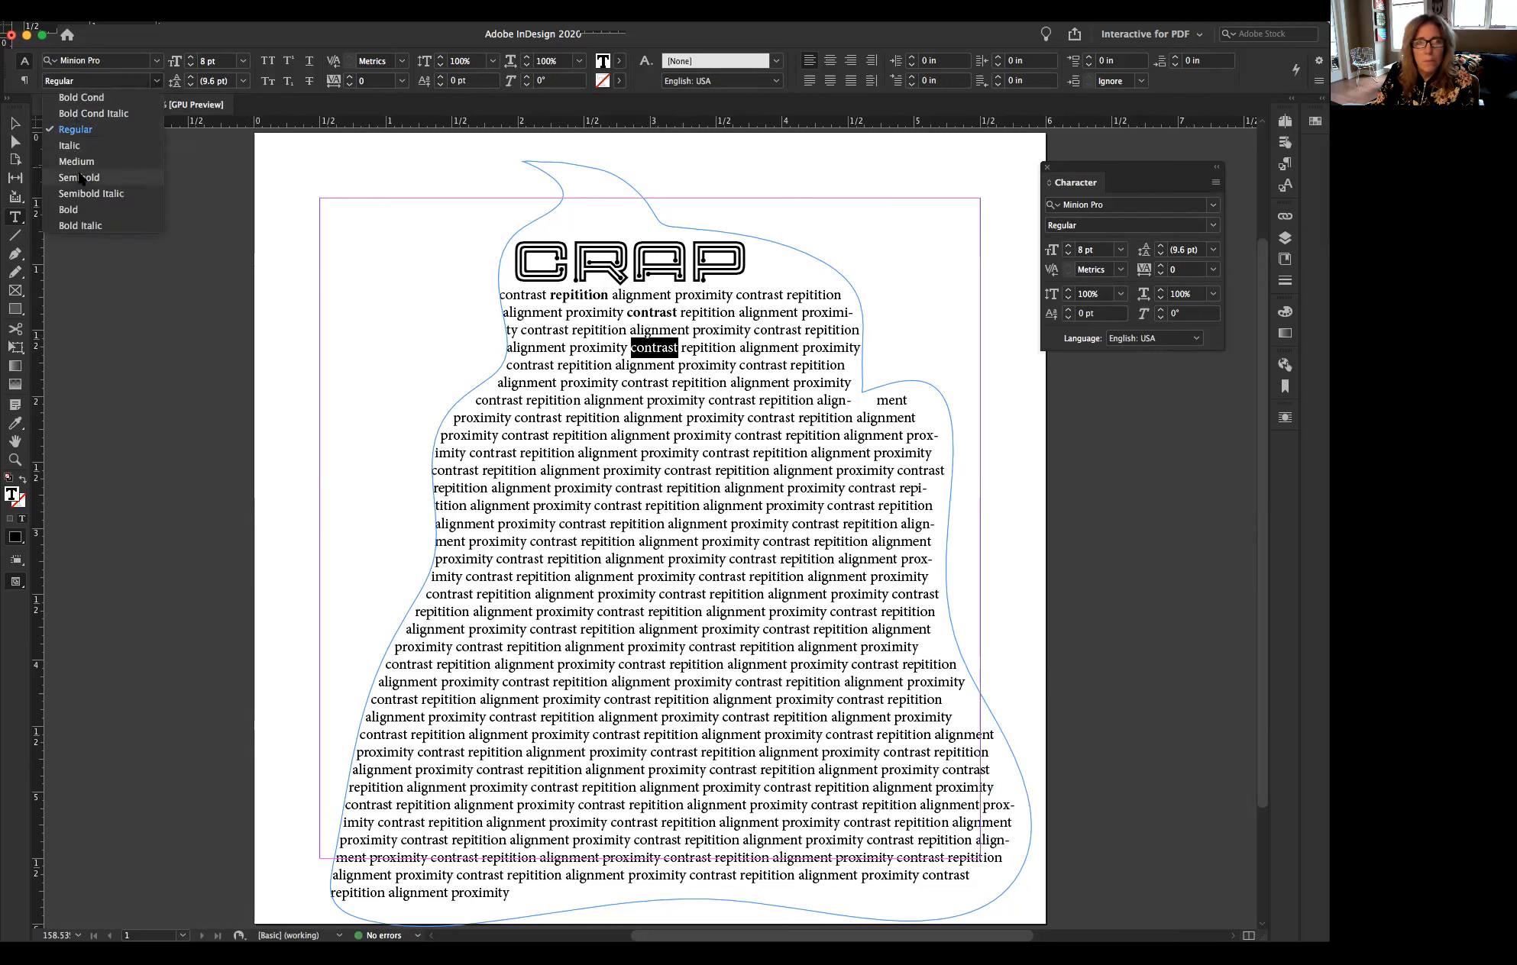
{"action": "left_click", "coordinate": [76, 209]}
- Make the whole seventh line of words Bold, plus a passage running from mid tenth line to mid eleventh line
{"action": "triple_click", "coordinate": [519, 400]}
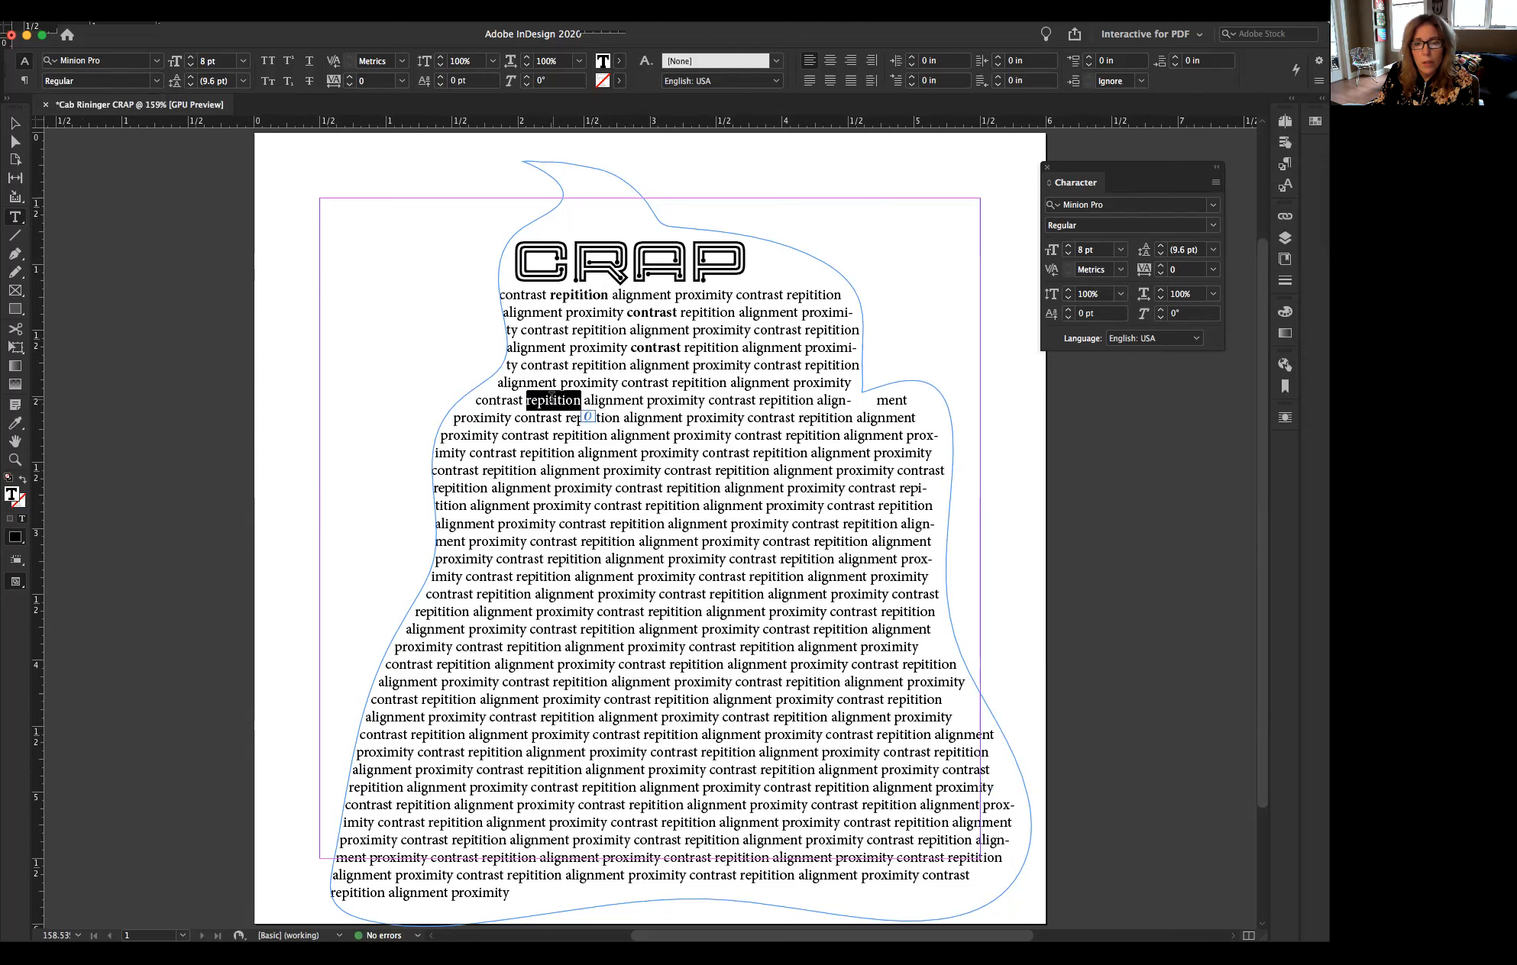
{"action": "left_click", "coordinate": [157, 81]}
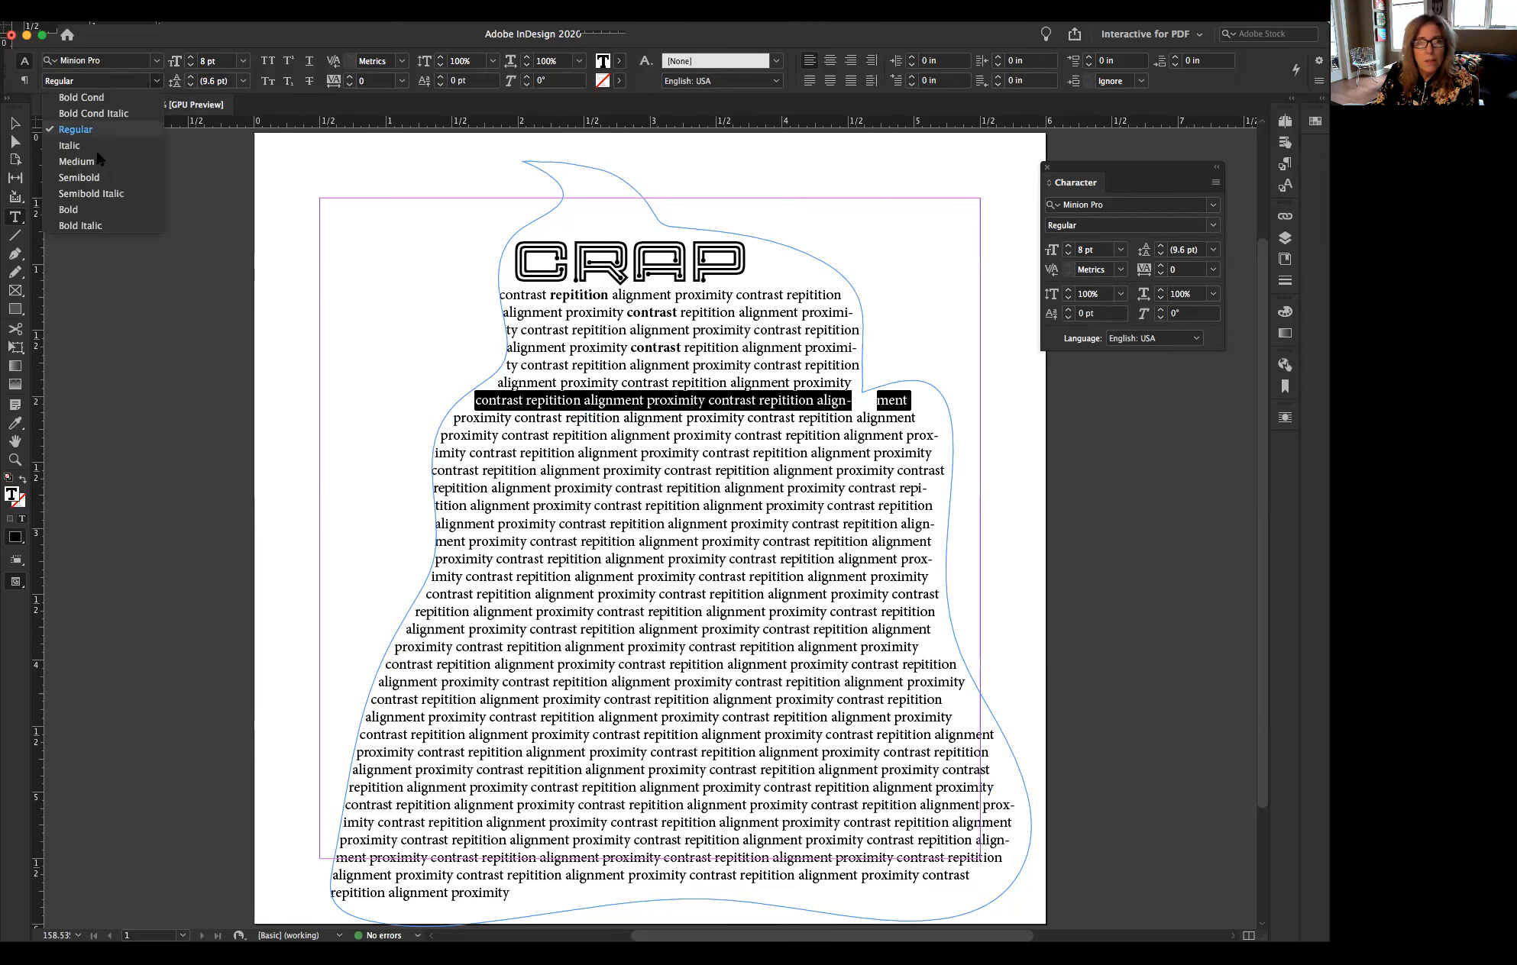
{"action": "left_click", "coordinate": [76, 208]}
{"action": "left_click", "coordinate": [629, 432]}
{"action": "left_click_drag", "start_coordinate": [660, 451], "coordinate": [695, 472]}
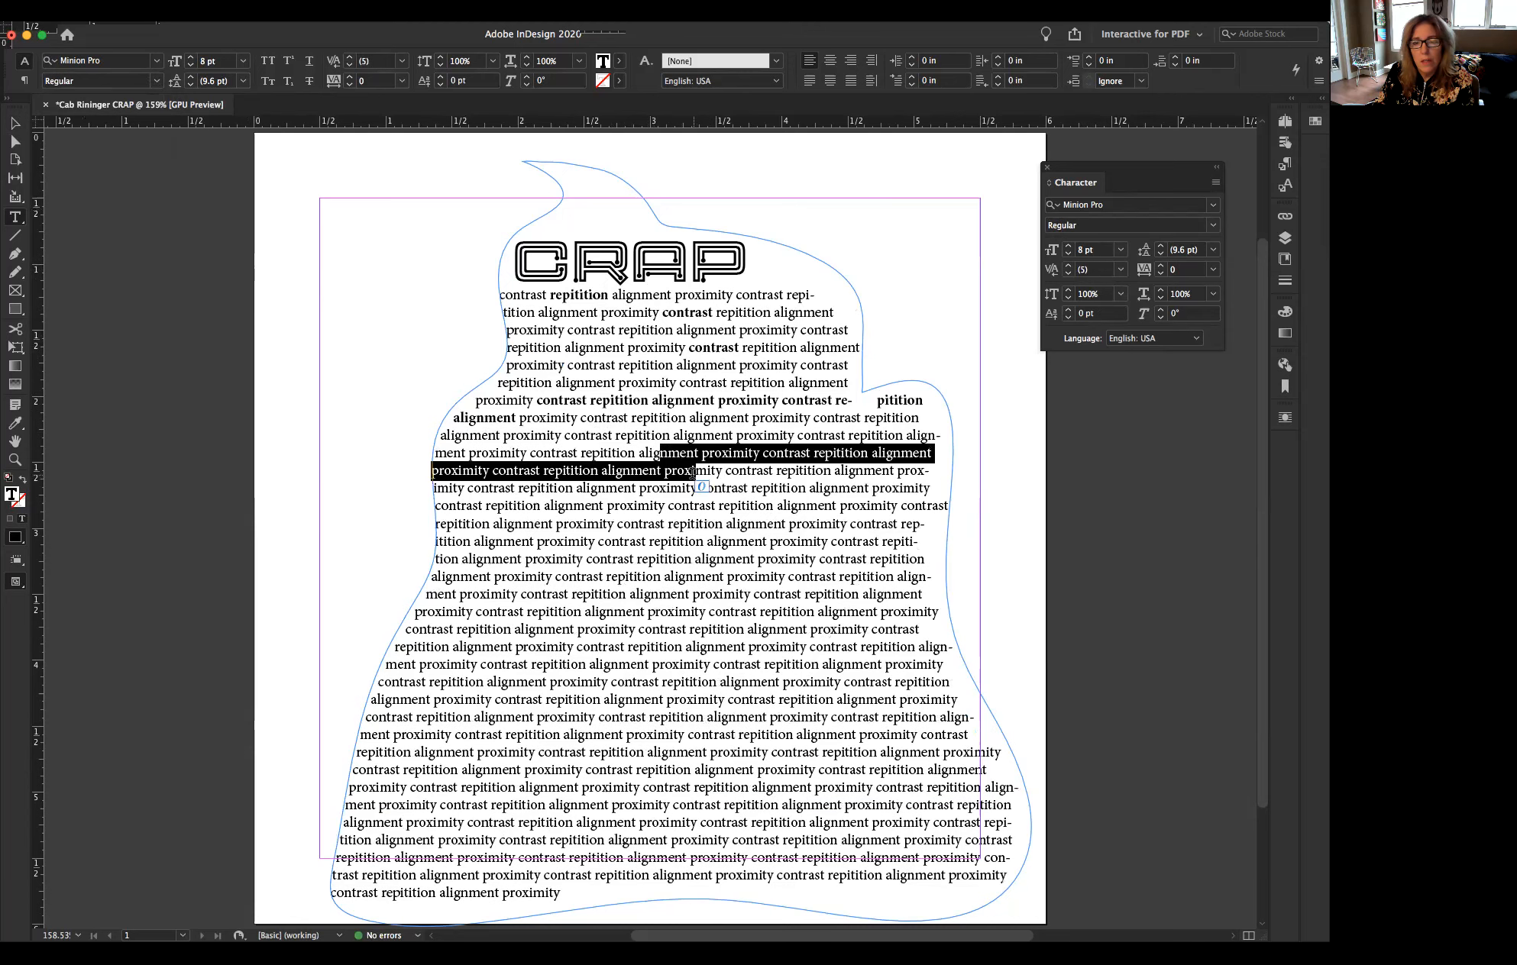
{"action": "left_click", "coordinate": [151, 81]}
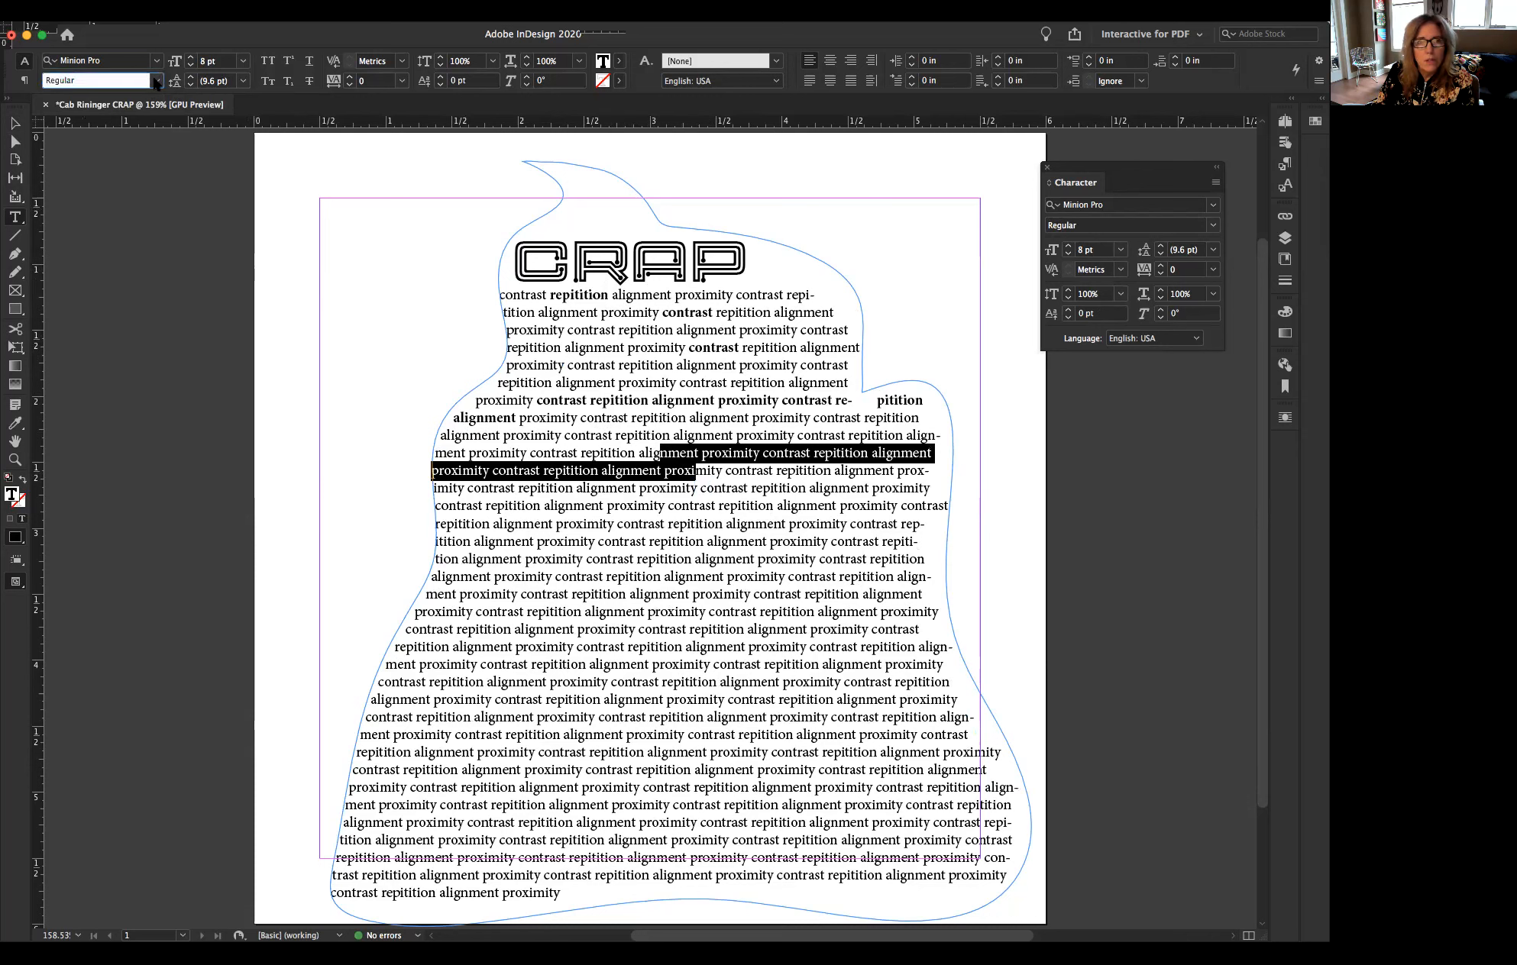
{"action": "left_click", "coordinate": [154, 80]}
{"action": "left_click", "coordinate": [77, 208]}
{"action": "left_click", "coordinate": [741, 598]}
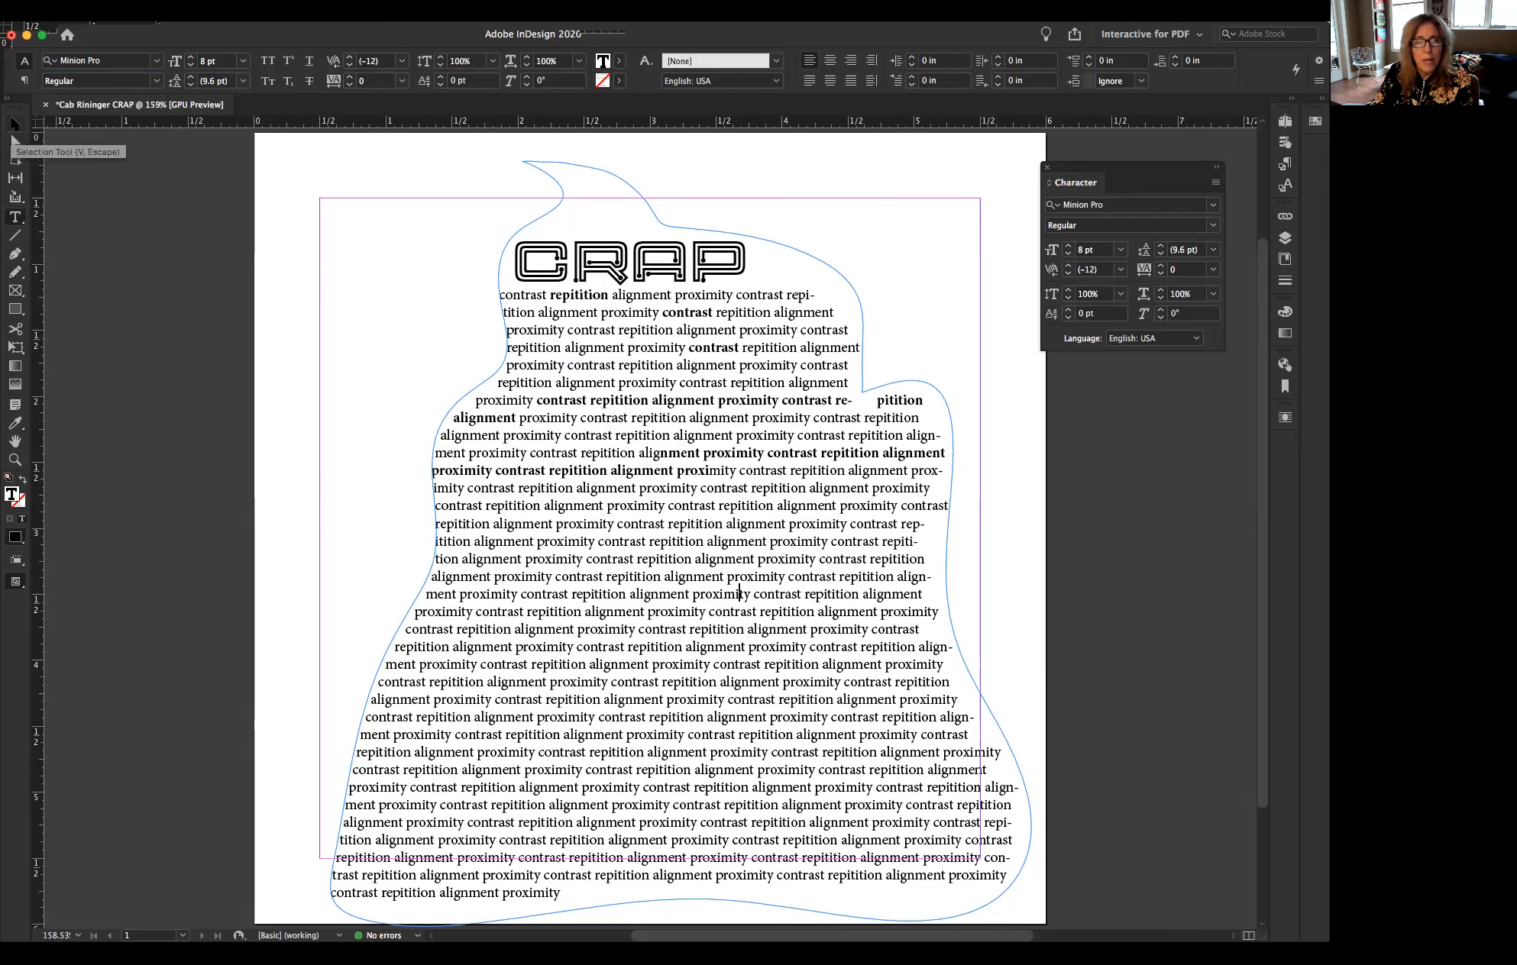
- Select the text frame as an object, dock the floating Character panel, and switch to the Essentials Classic workspace with its panels collapsed
{"action": "left_click", "coordinate": [15, 124]}
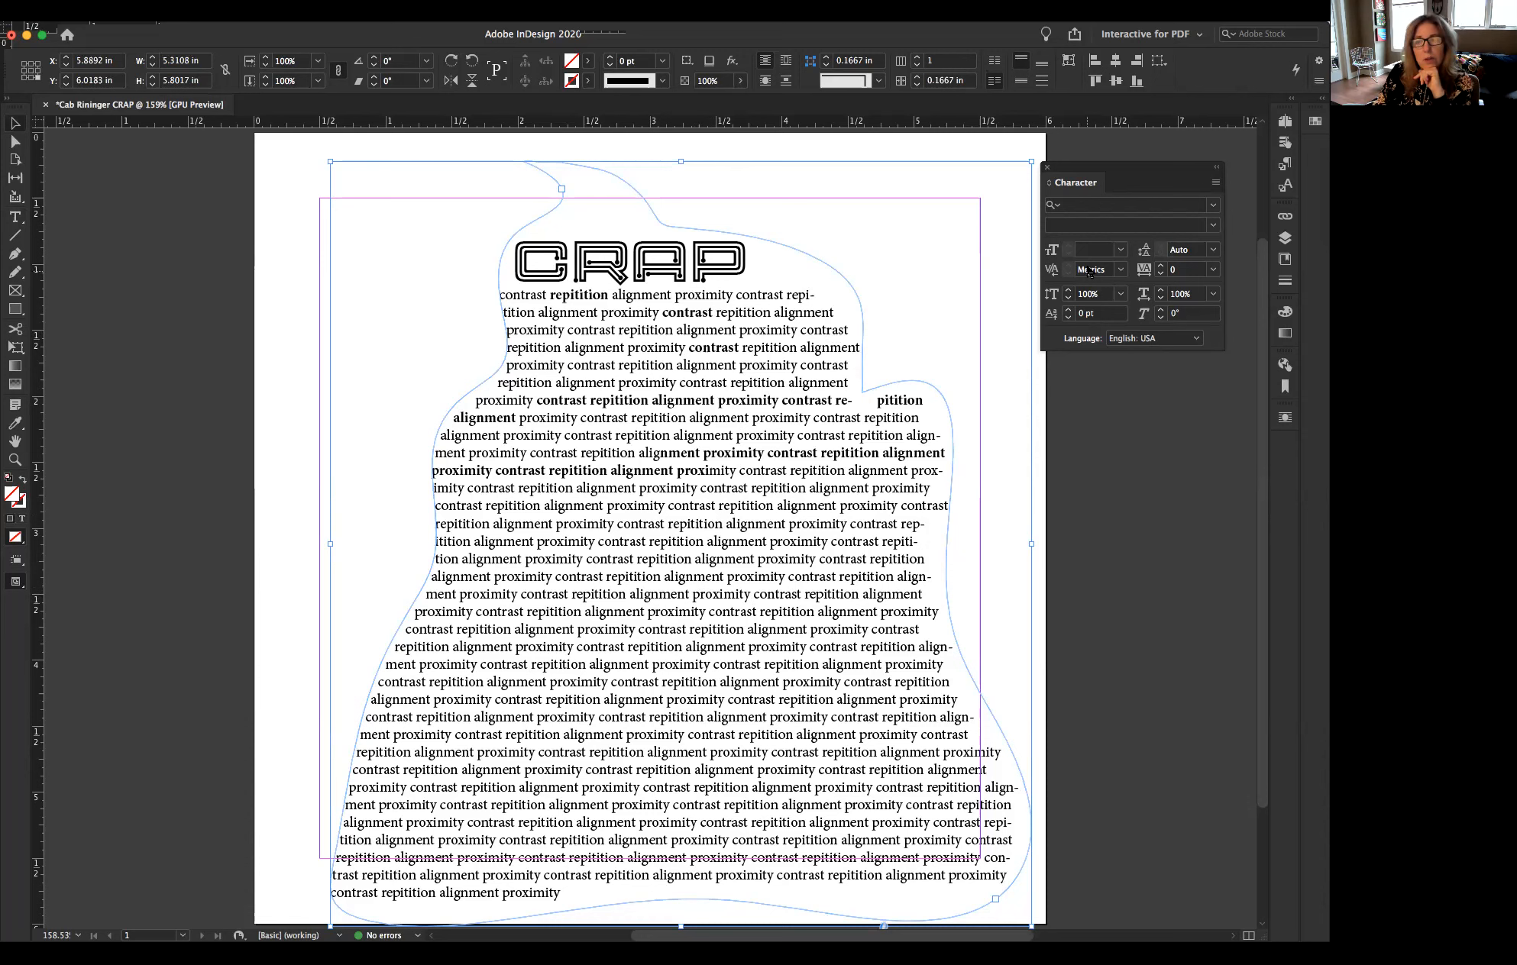
{"action": "left_click_drag", "start_coordinate": [1070, 189], "coordinate": [1287, 234]}
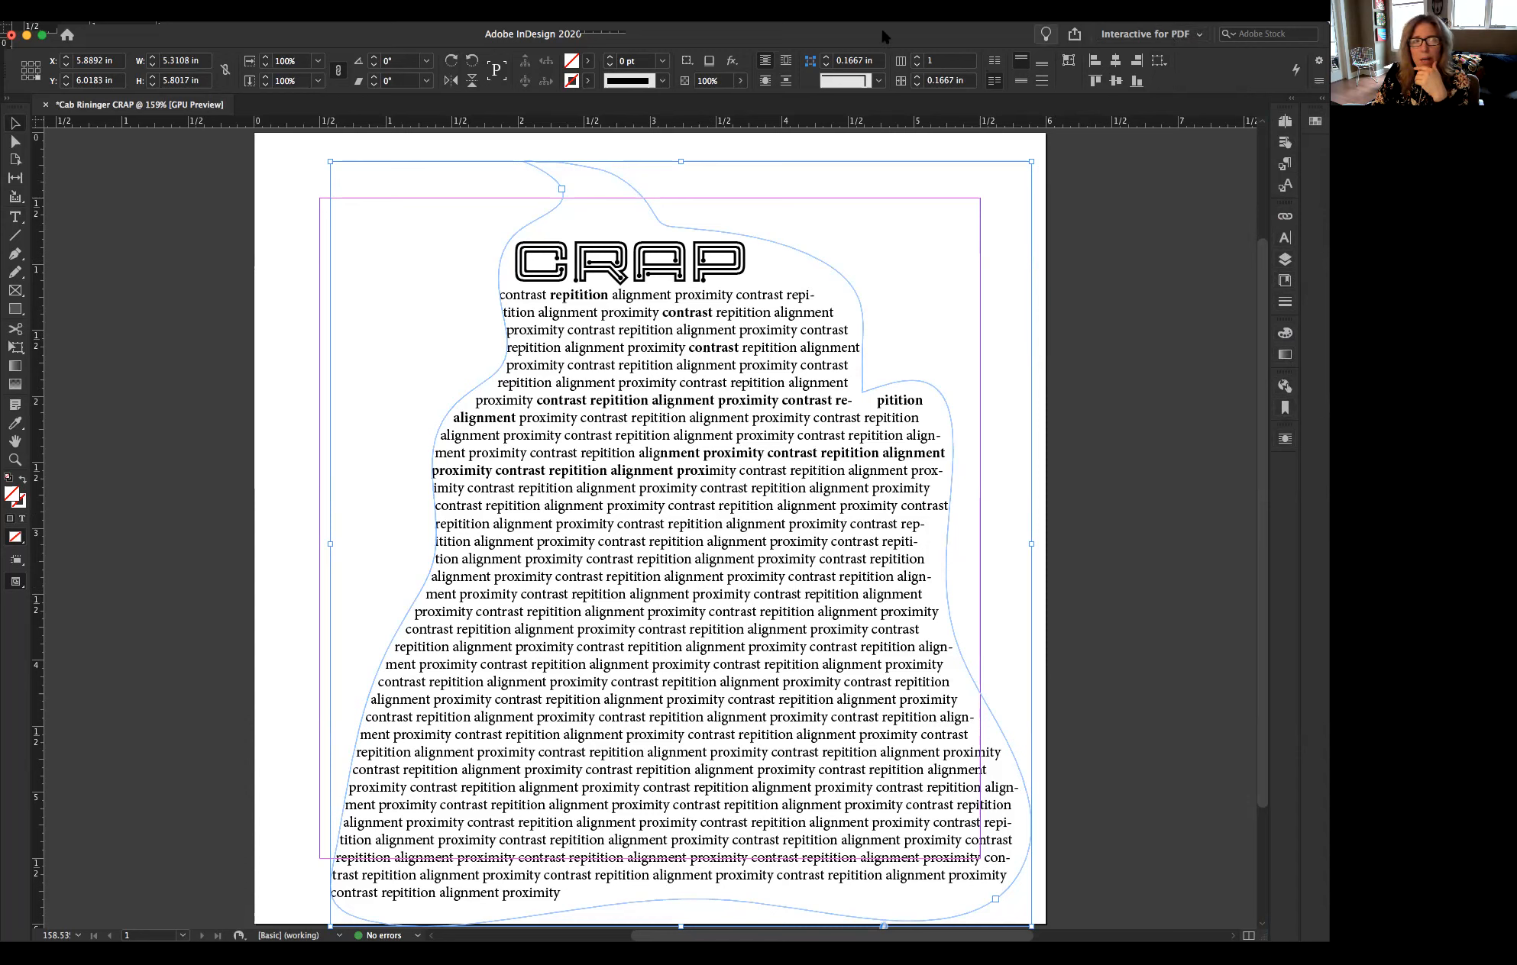
{"action": "left_click", "coordinate": [1196, 36]}
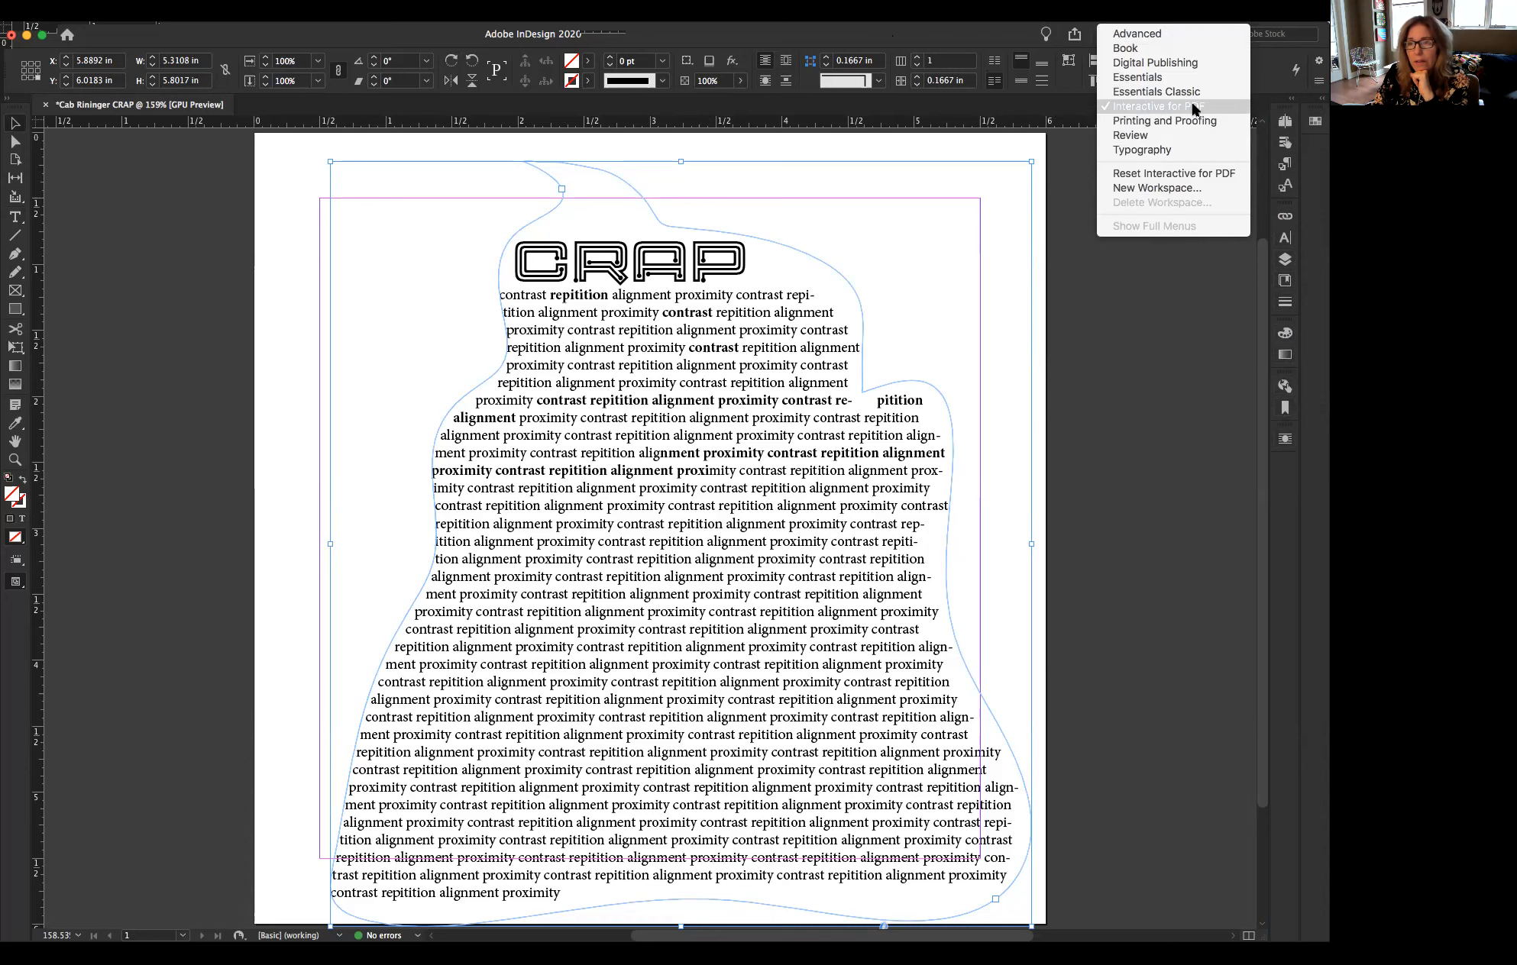
{"action": "left_click", "coordinate": [1158, 92]}
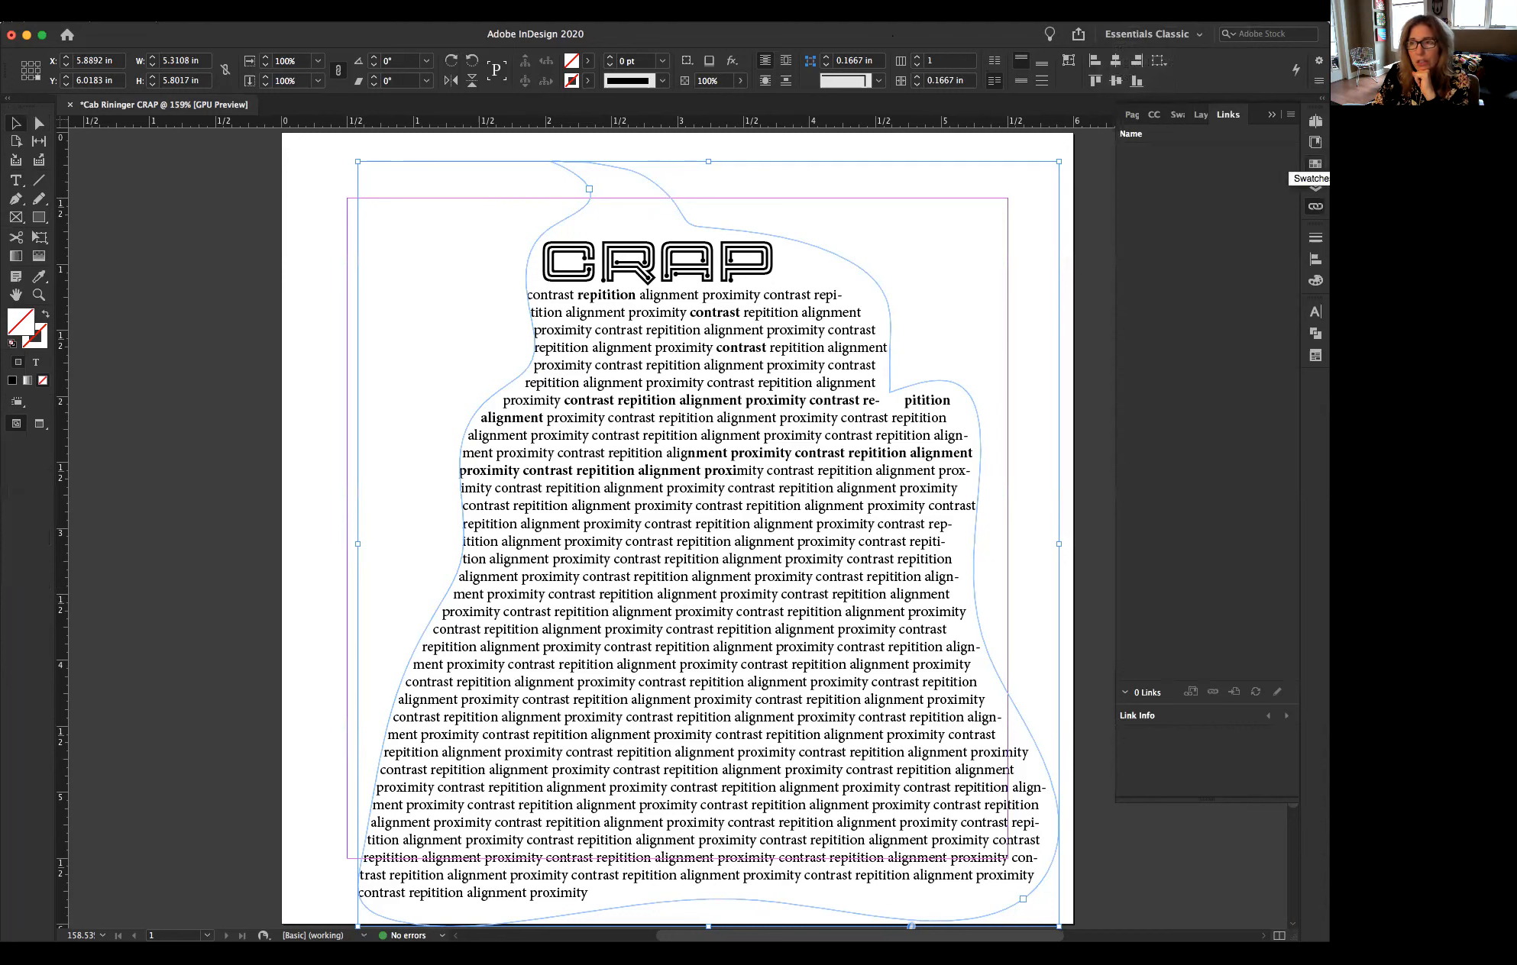
{"action": "left_click", "coordinate": [1272, 114]}
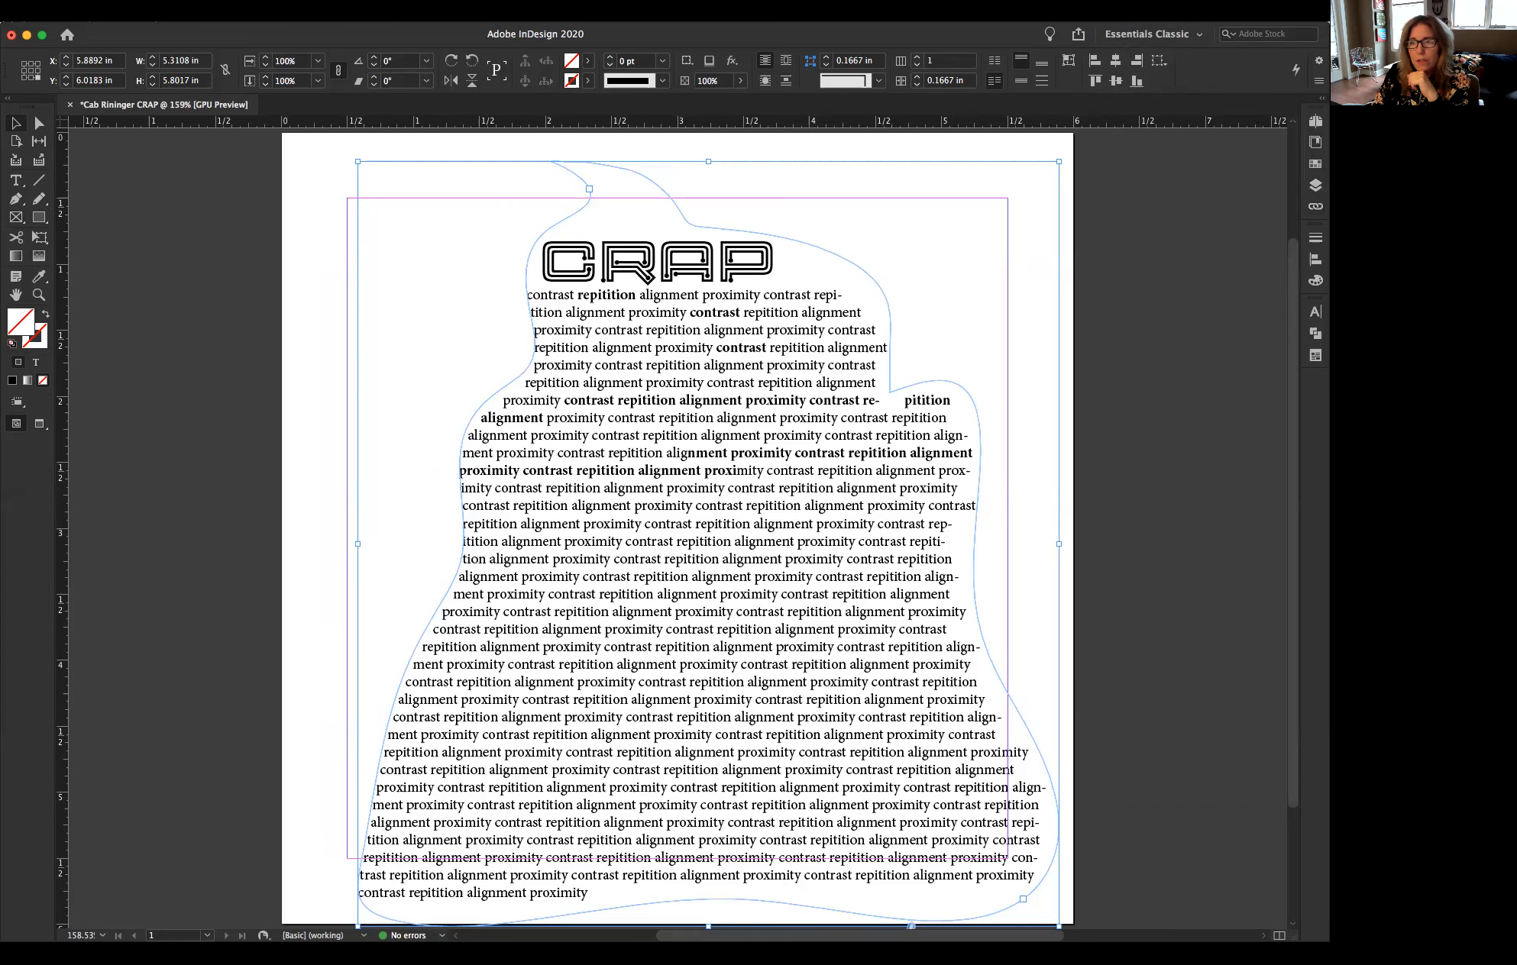
{"action": "left_click", "coordinate": [1322, 98]}
{"action": "left_click", "coordinate": [1322, 99]}
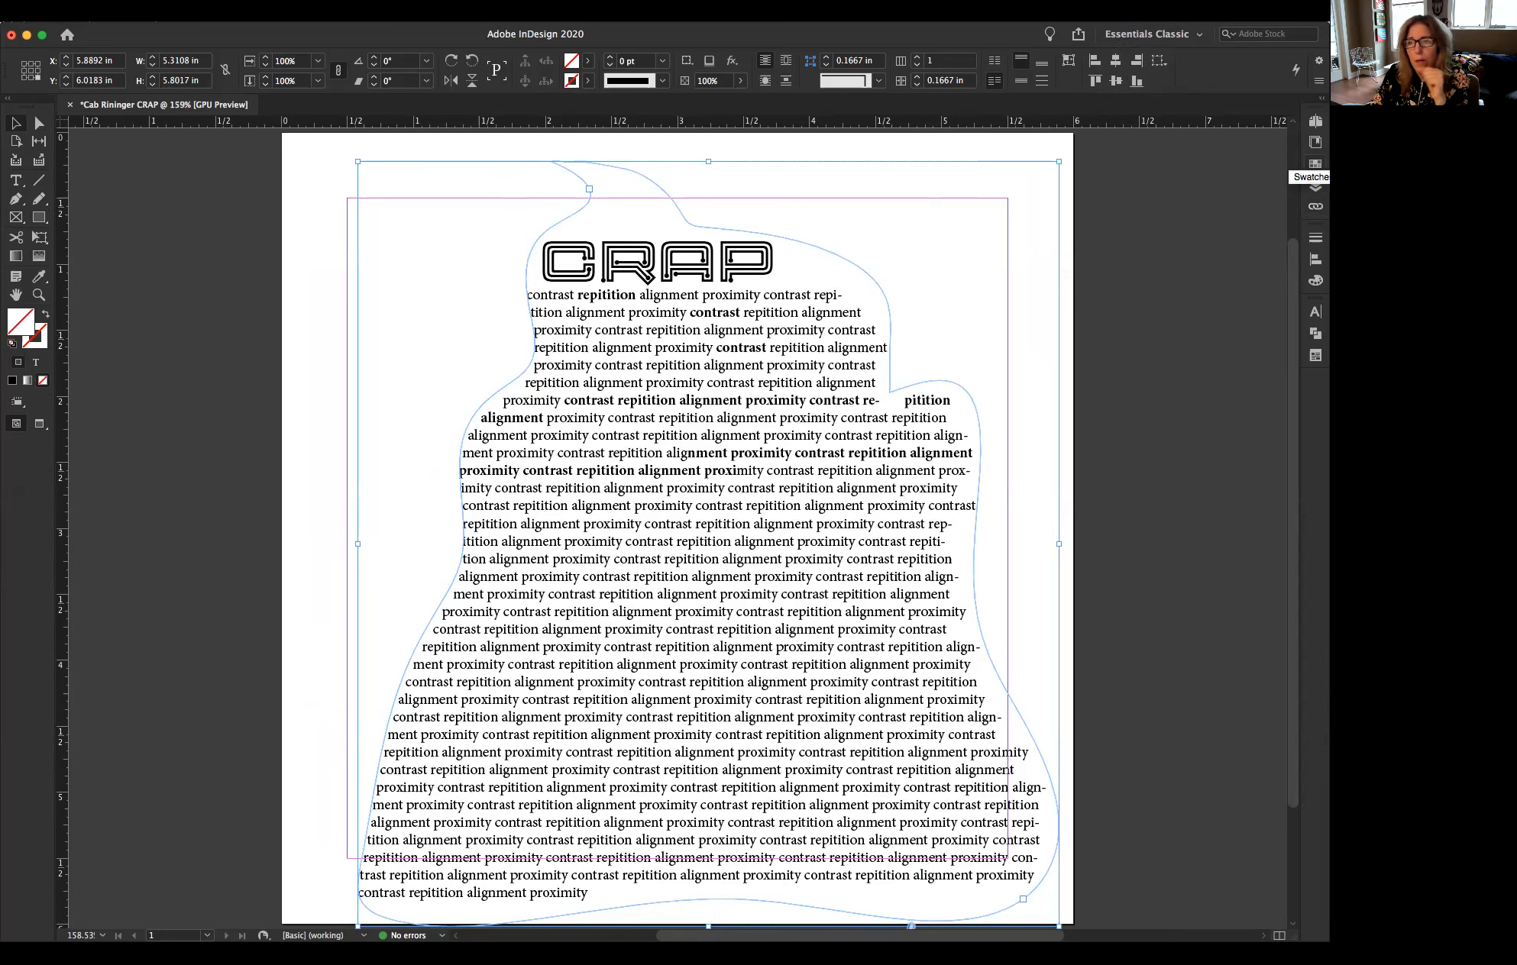
- Fill the text frame with the red swatch C=15 M=100 Y=100 K=0 and create a new swatch from that colour
{"action": "left_click", "coordinate": [1314, 164]}
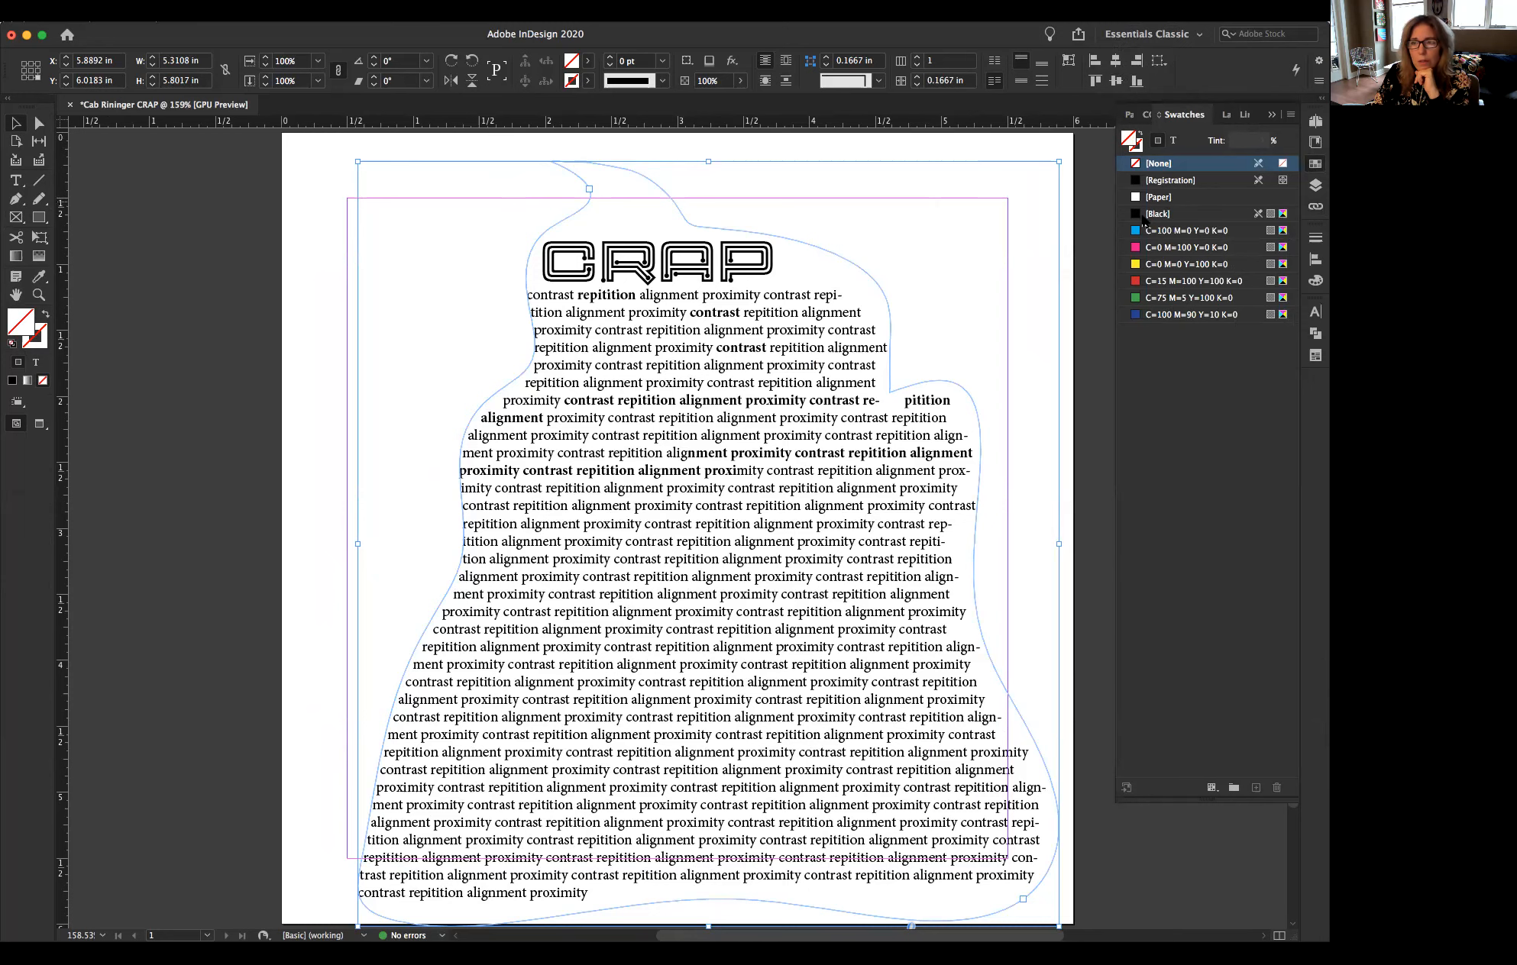
{"action": "left_click", "coordinate": [1158, 282]}
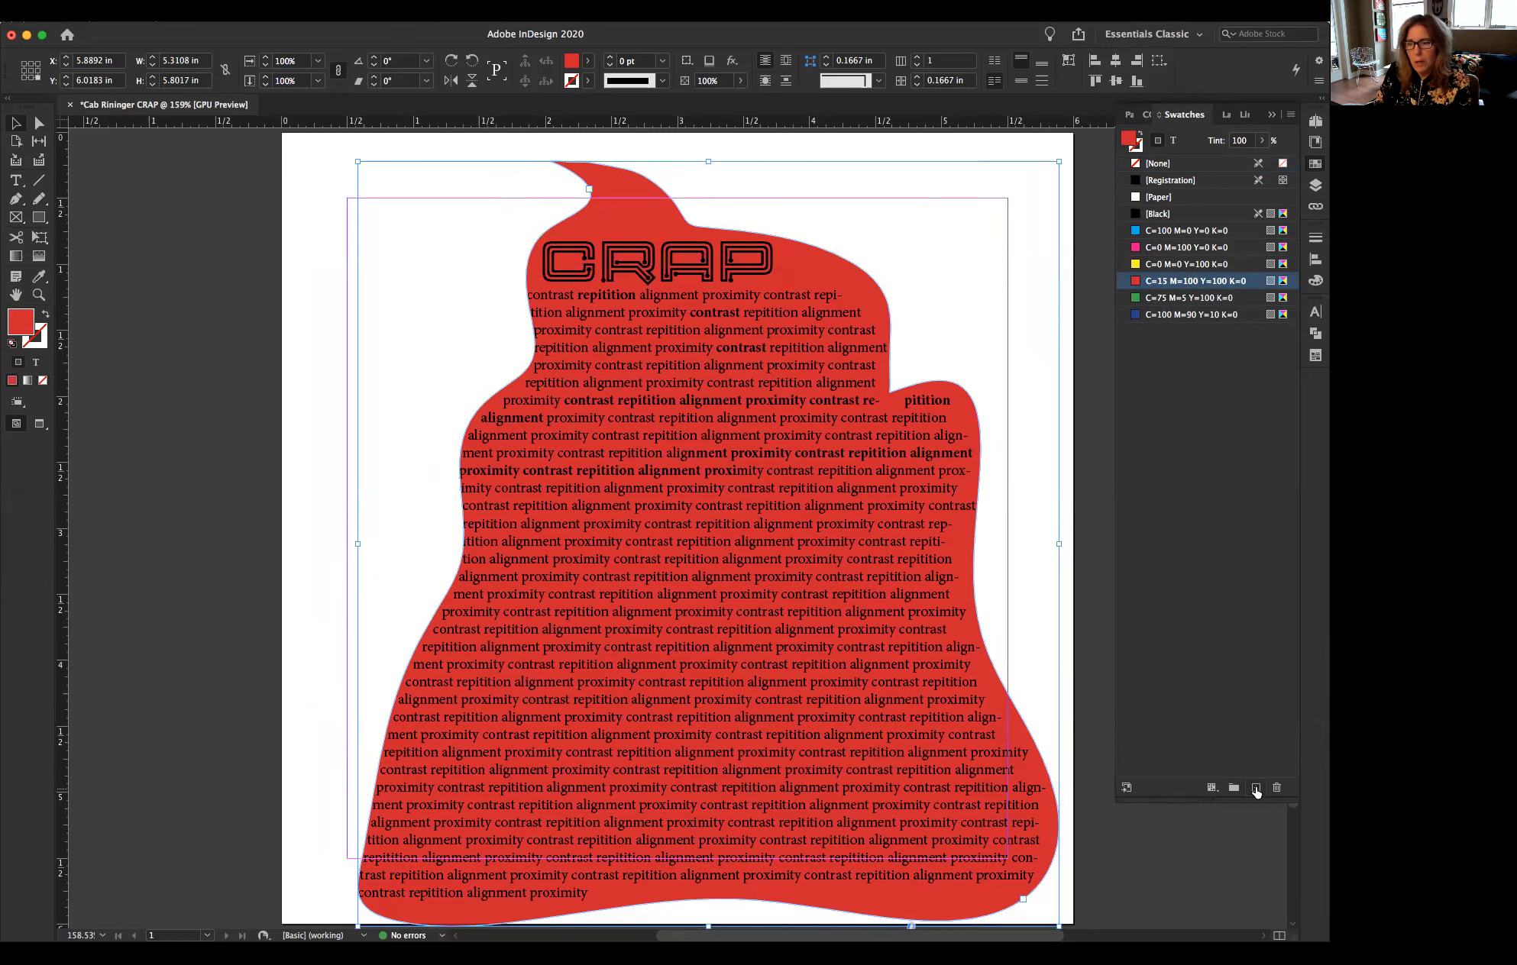
{"action": "left_click_drag", "start_coordinate": [1253, 802], "coordinate": [1228, 540]}
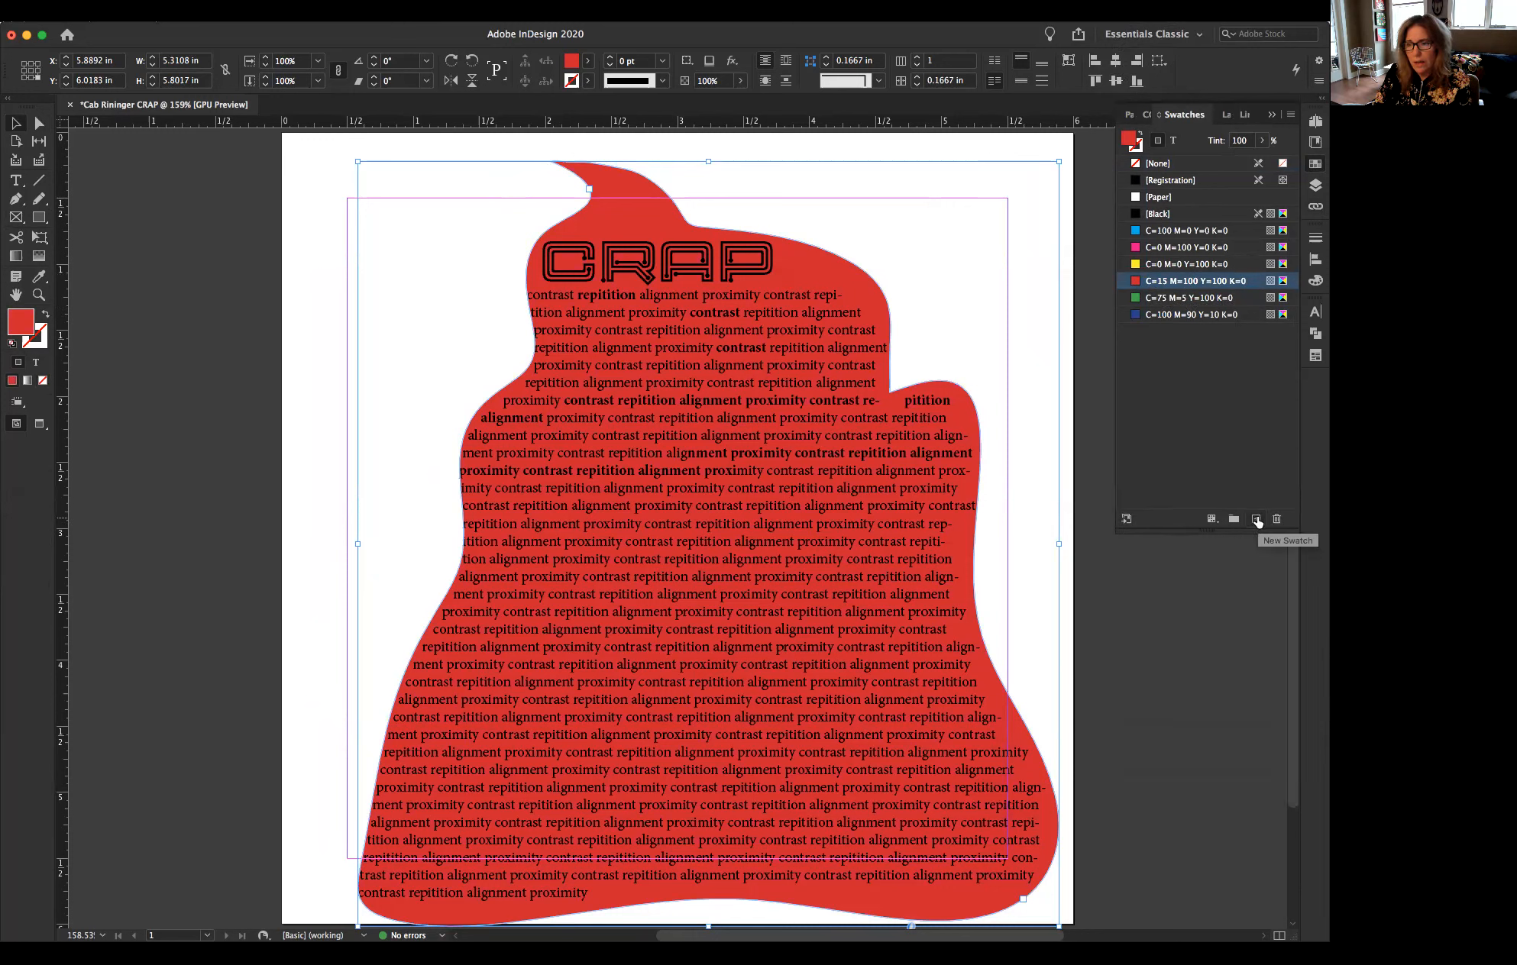
{"action": "left_click", "coordinate": [1257, 520]}
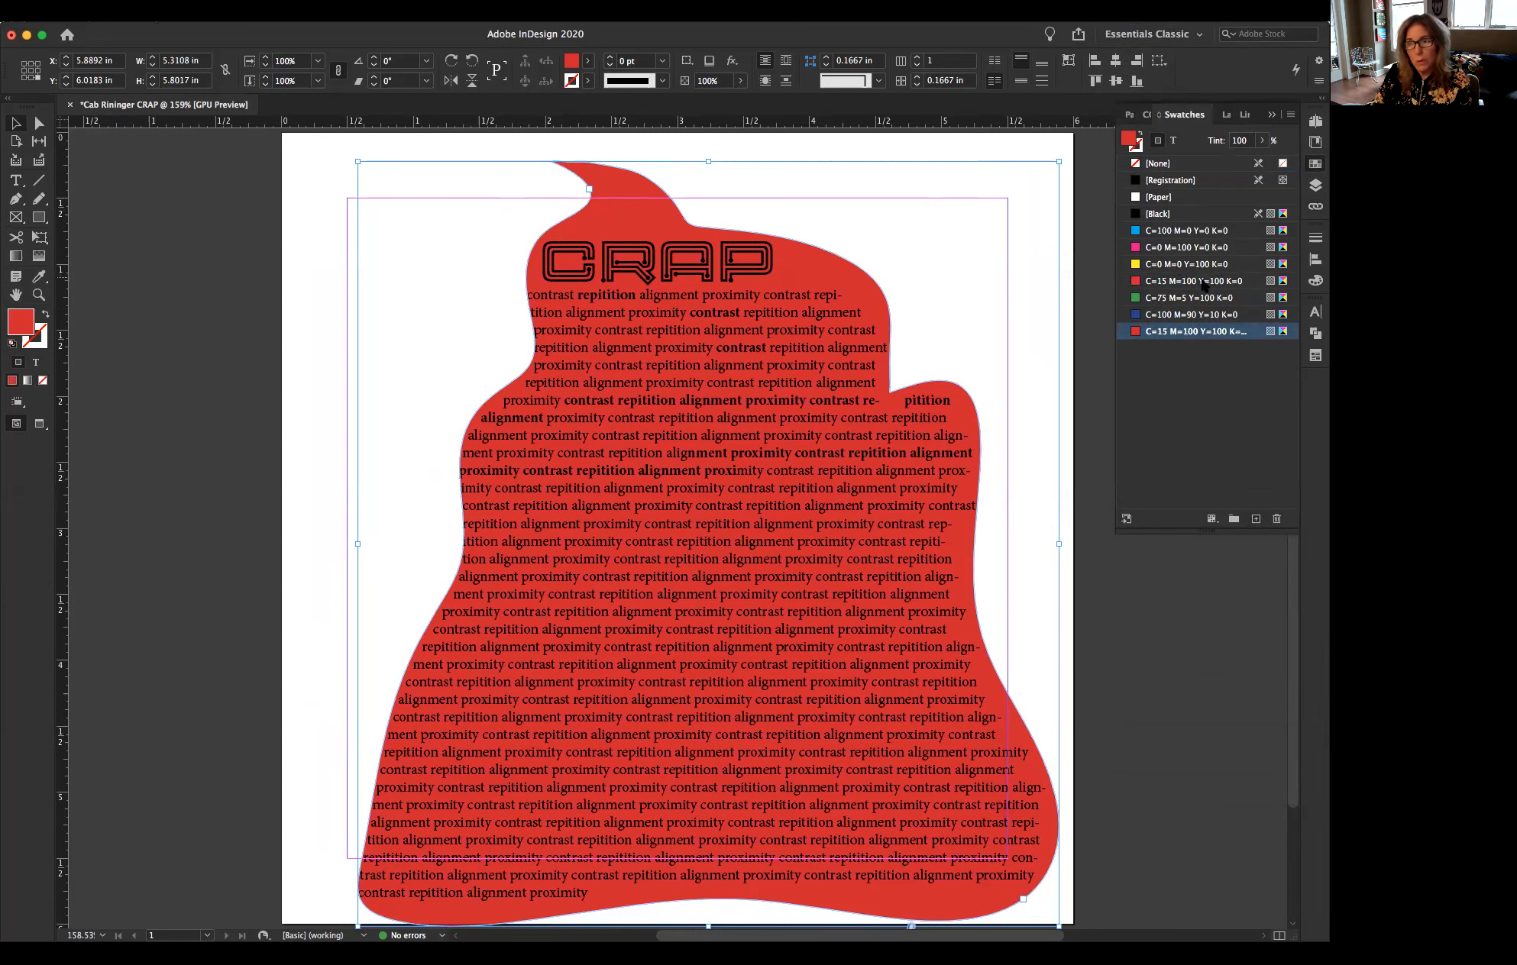
- Edit the new swatch into a brown of C=37 M=73 Y=100 K=52
{"action": "double_click", "coordinate": [1136, 333]}
{"action": "left_click_drag", "start_coordinate": [750, 548], "coordinate": [803, 549]}
{"action": "left_click_drag", "start_coordinate": [762, 488], "coordinate": [781, 489]}
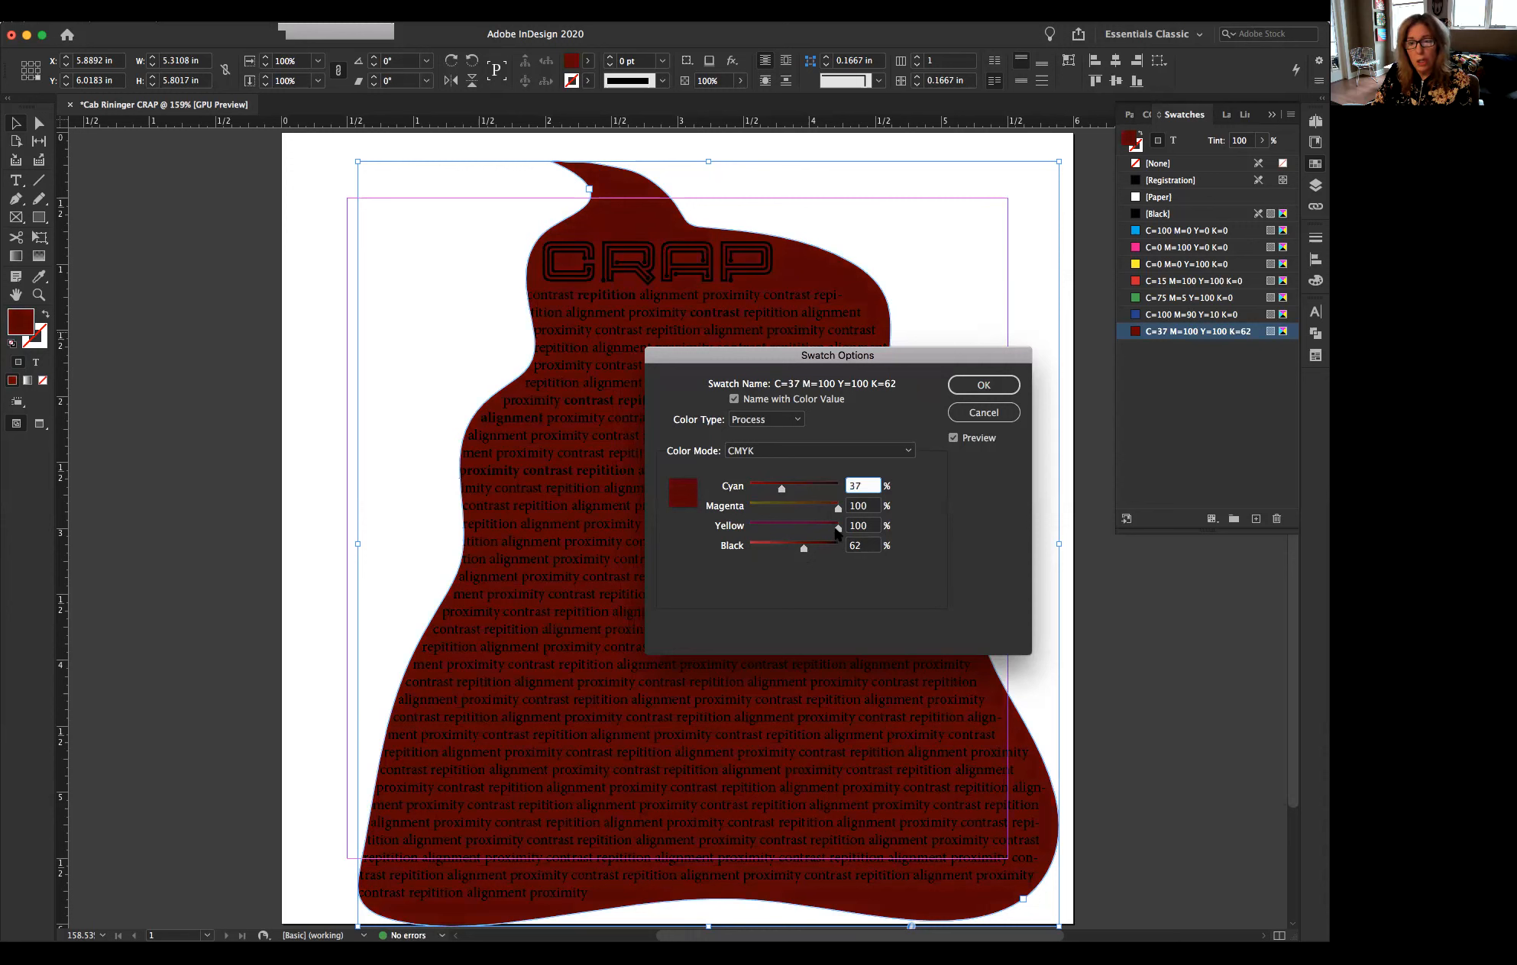
{"action": "left_click_drag", "start_coordinate": [838, 508], "coordinate": [794, 548]}
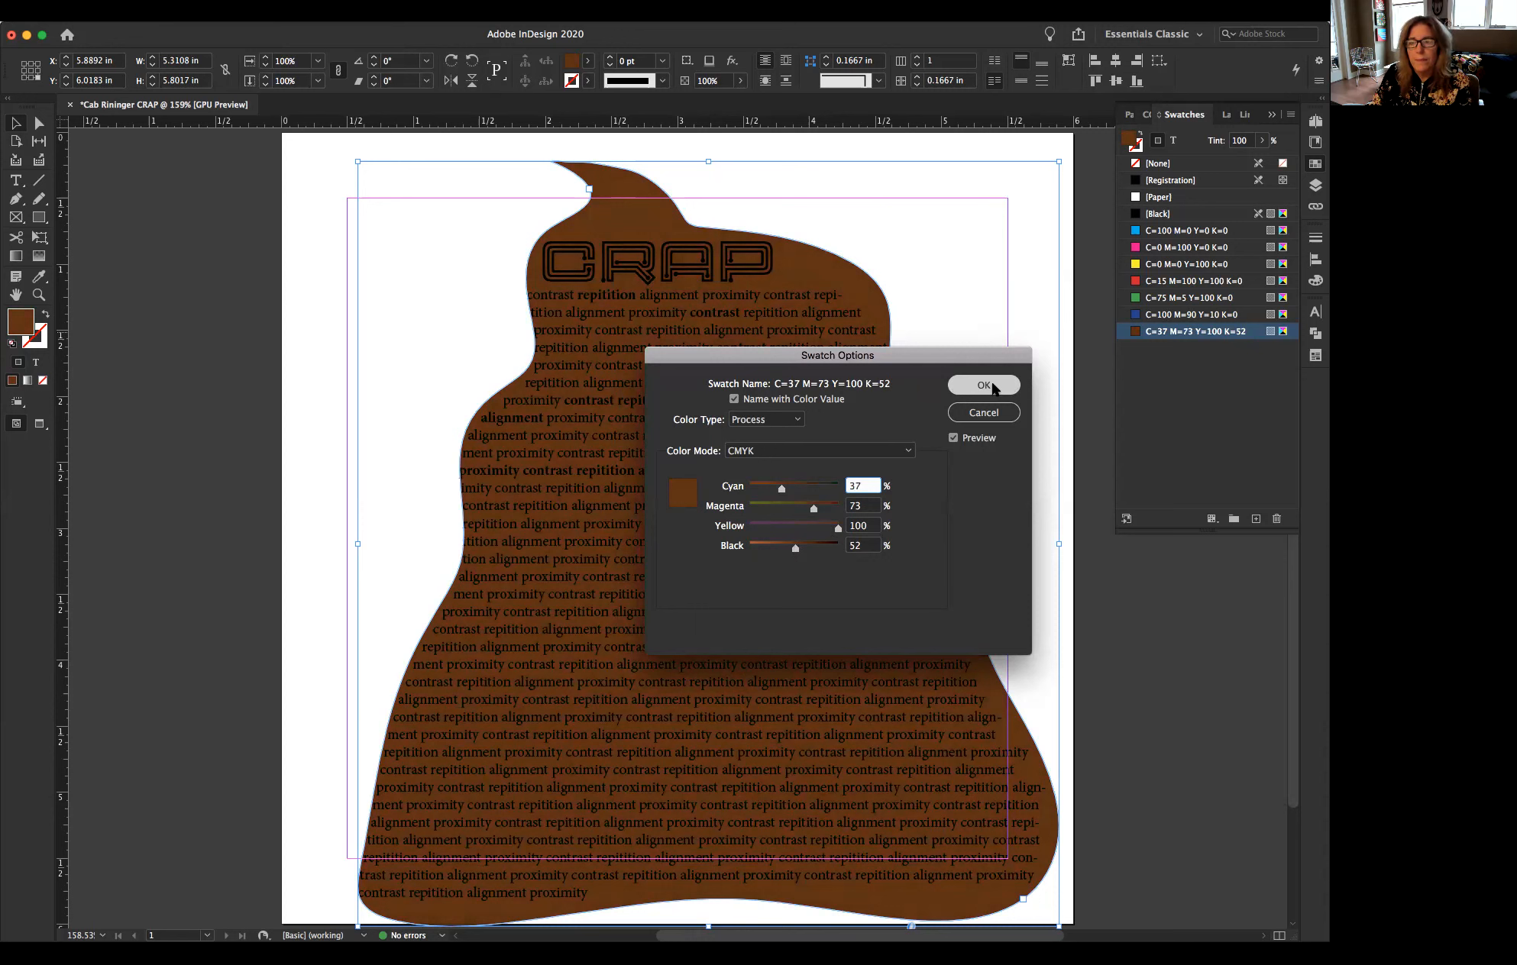
{"action": "left_click", "coordinate": [991, 386]}
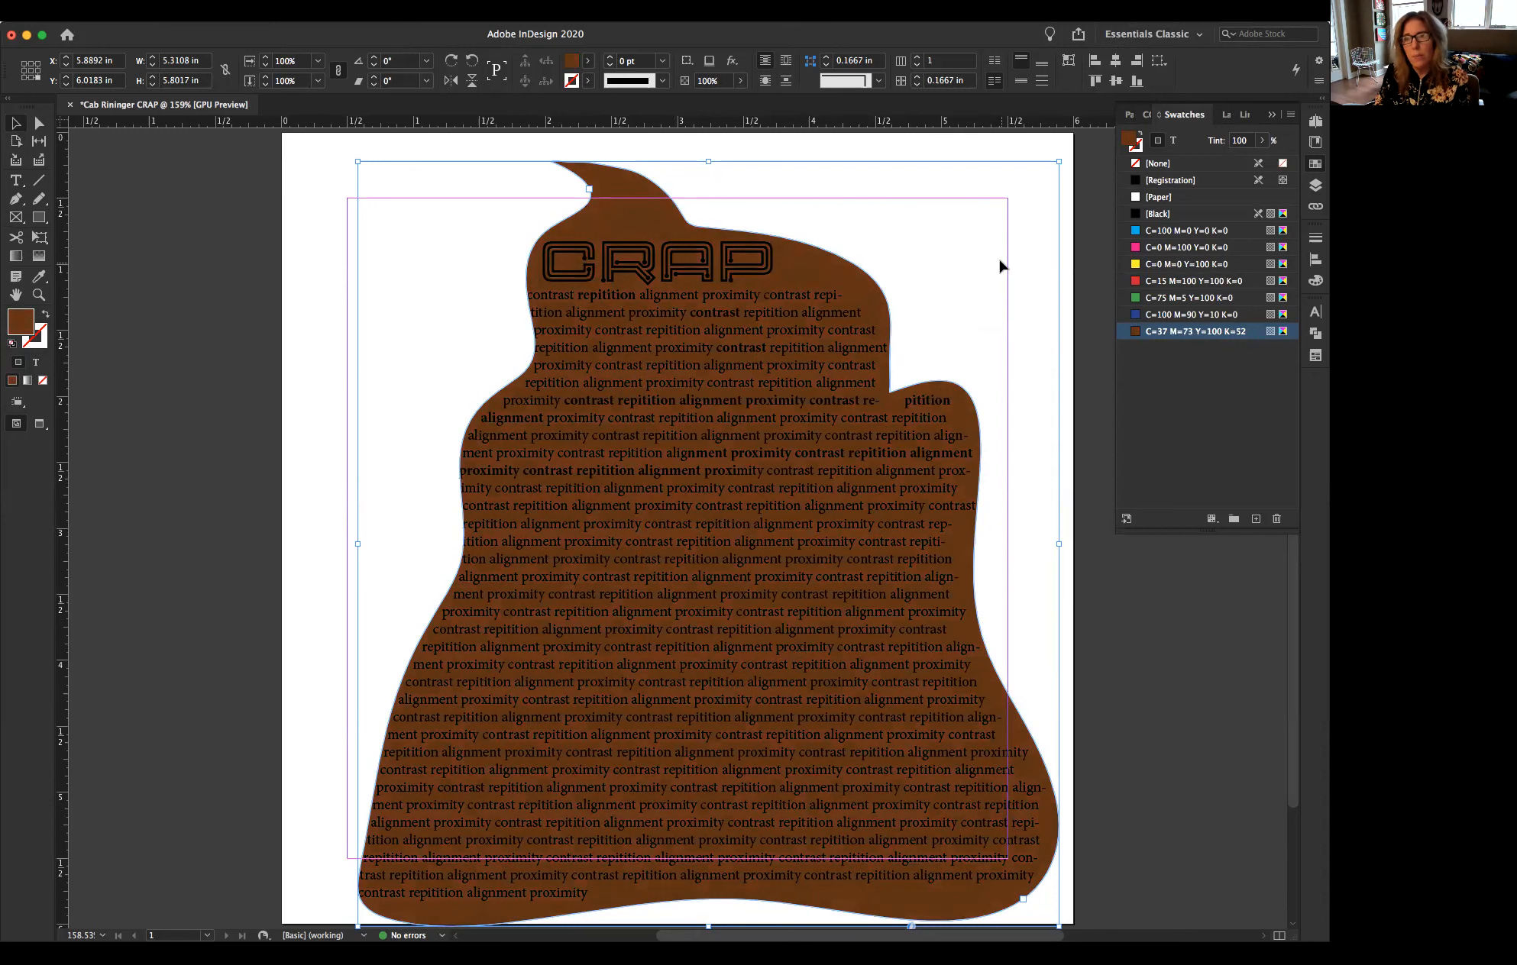
- Float the Swatches panel beside the artwork and colour all the text in the brown frame with the [Paper] swatch
{"action": "left_click", "coordinate": [498, 383]}
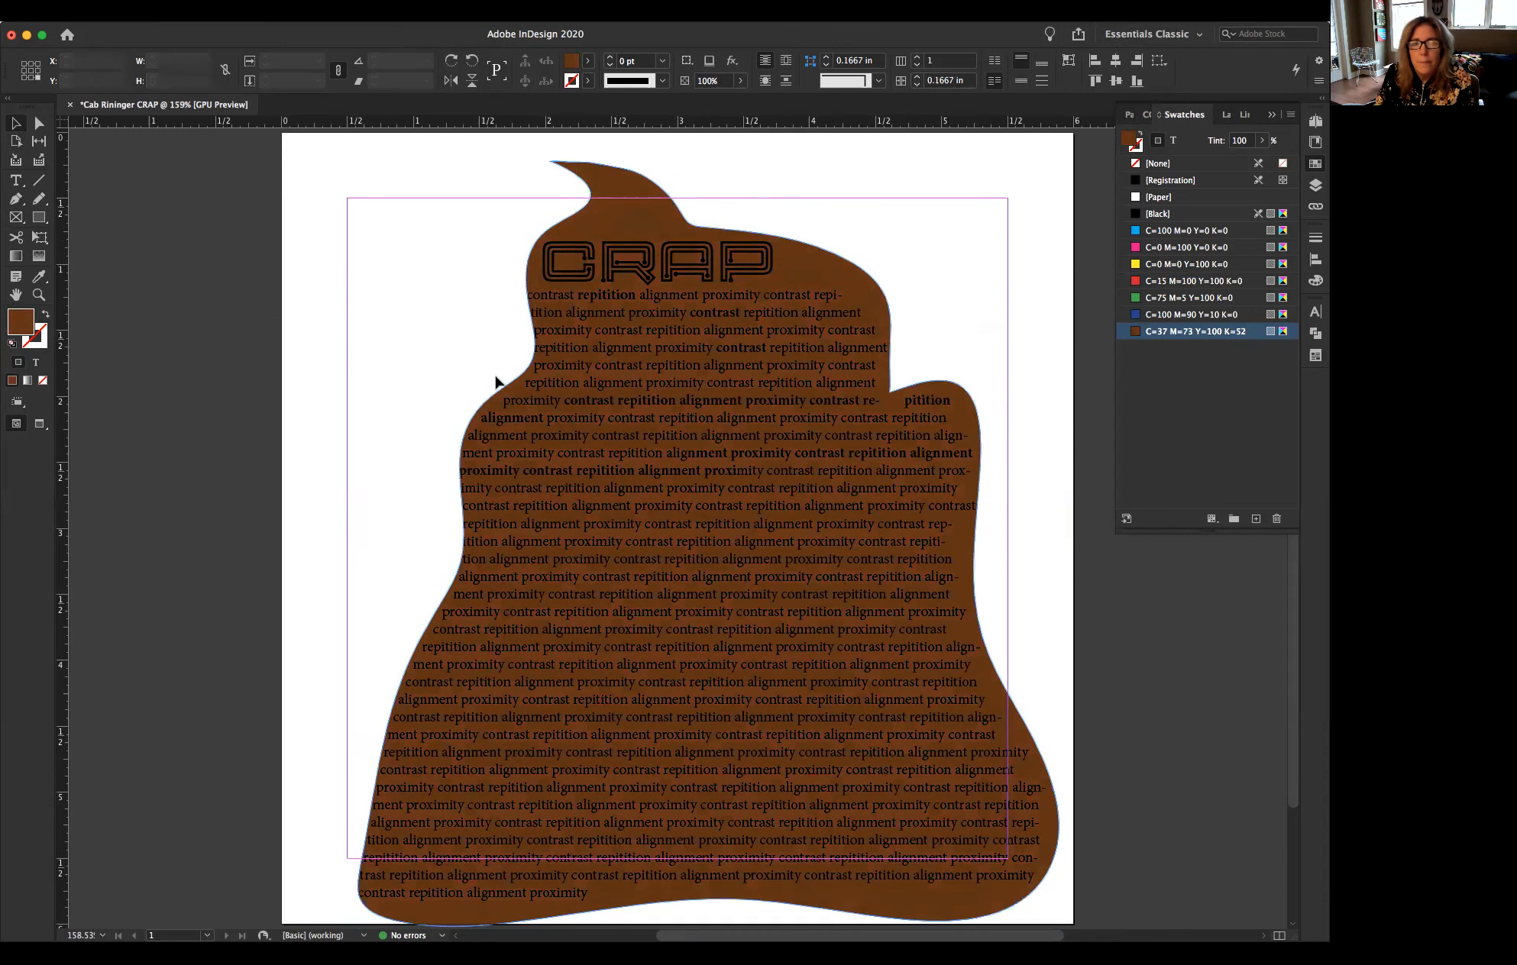
{"action": "left_click", "coordinate": [718, 328]}
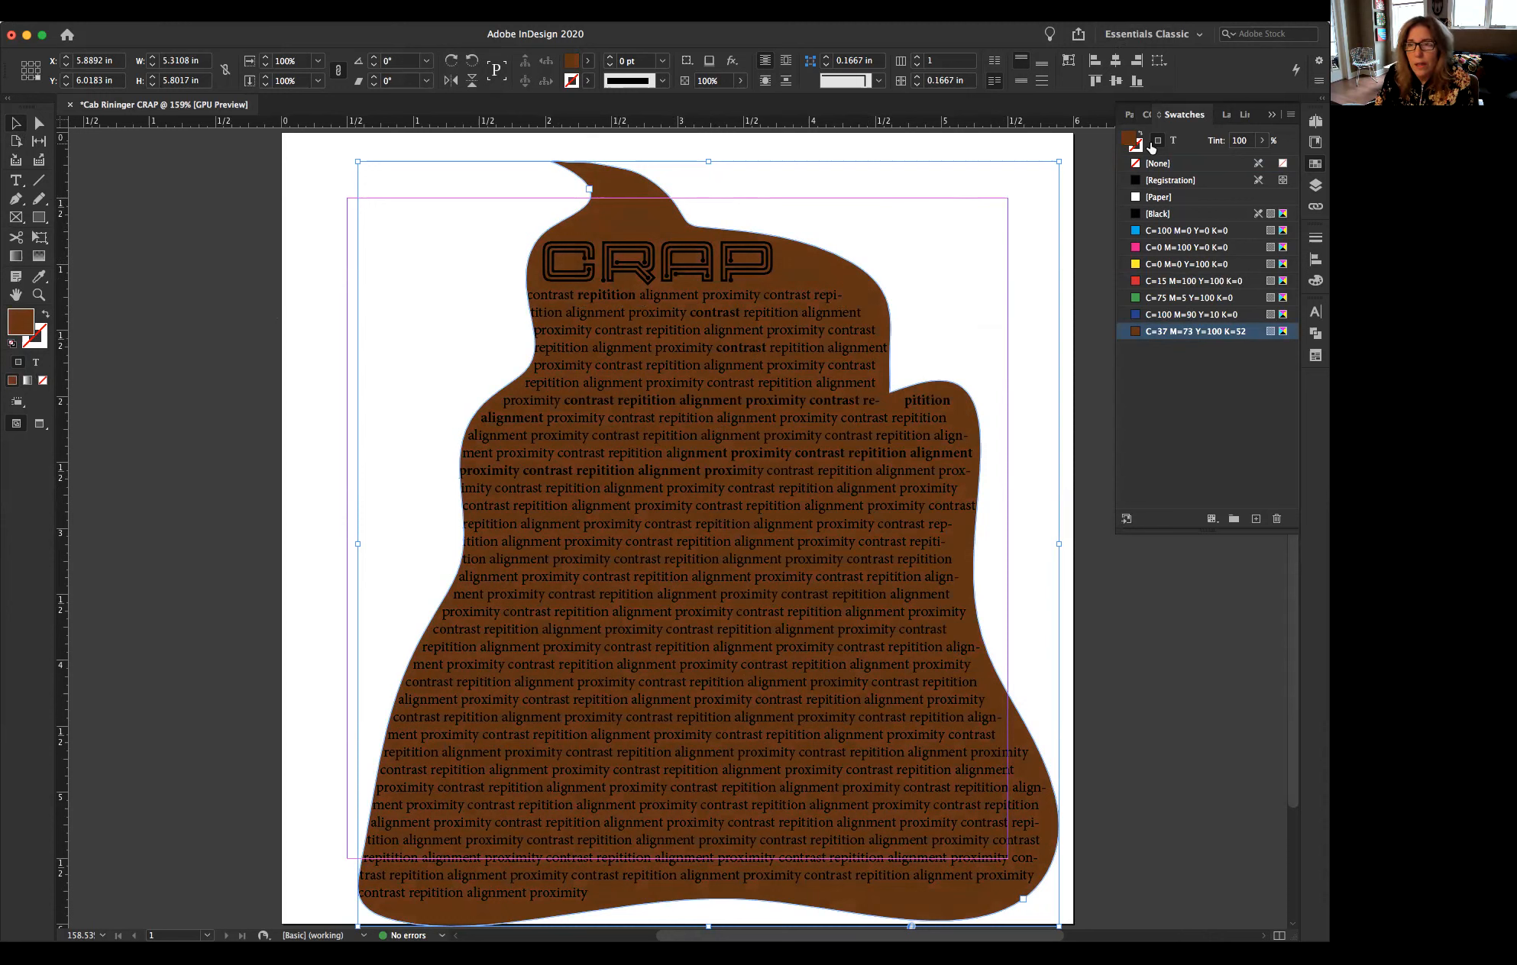
{"action": "left_click_drag", "start_coordinate": [1184, 114], "coordinate": [1083, 152]}
{"action": "left_click", "coordinate": [1271, 113]}
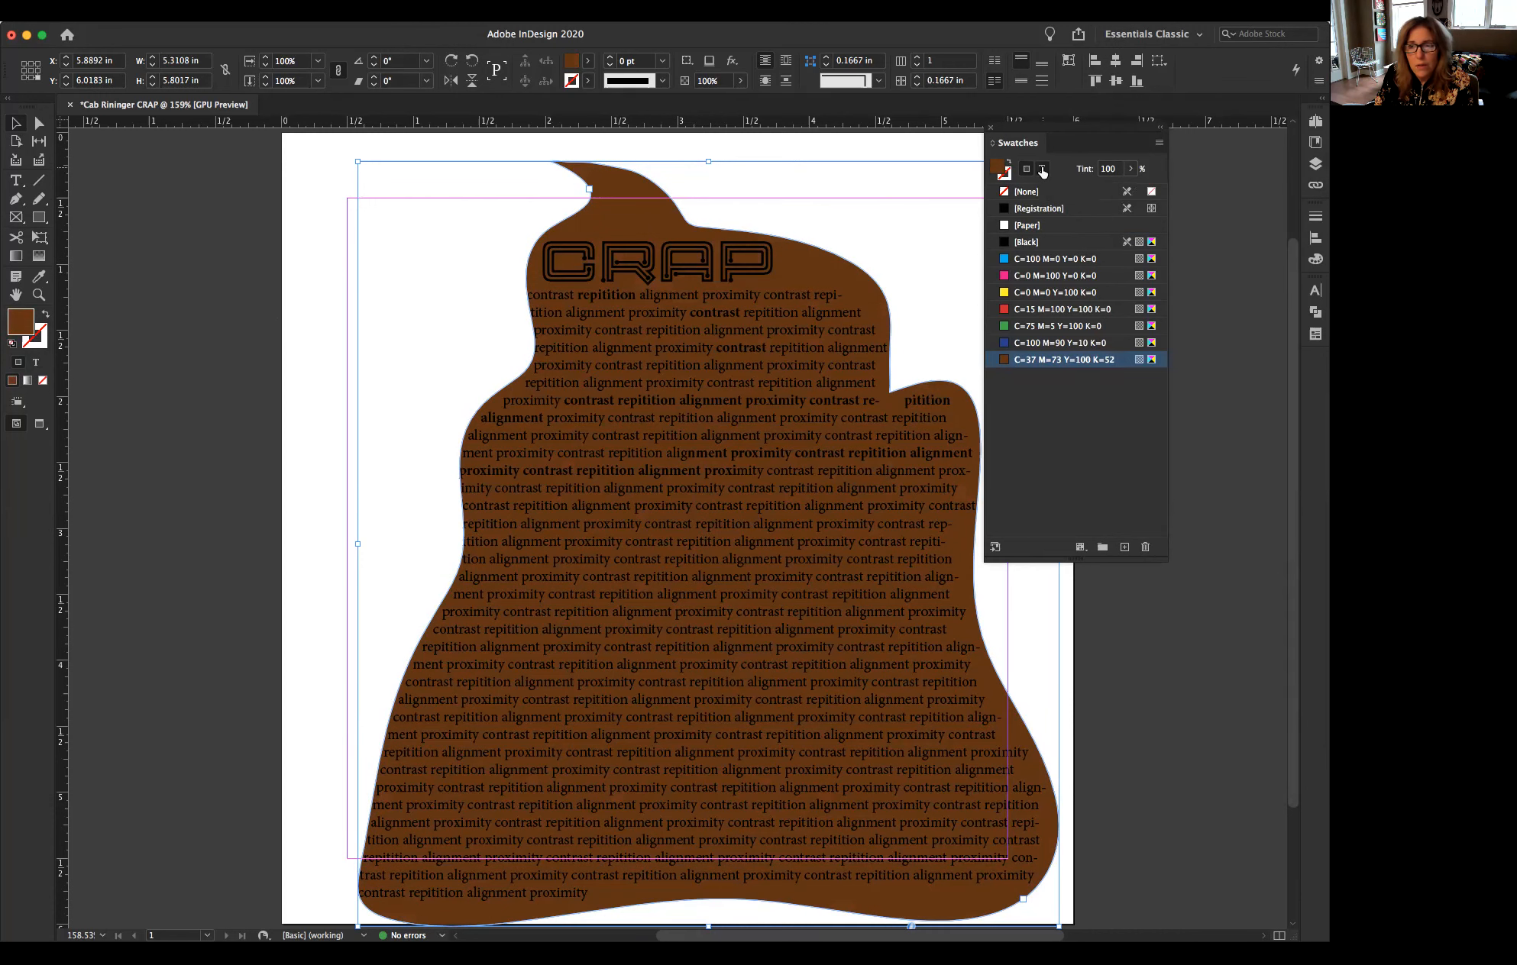
{"action": "left_click", "coordinate": [1043, 170]}
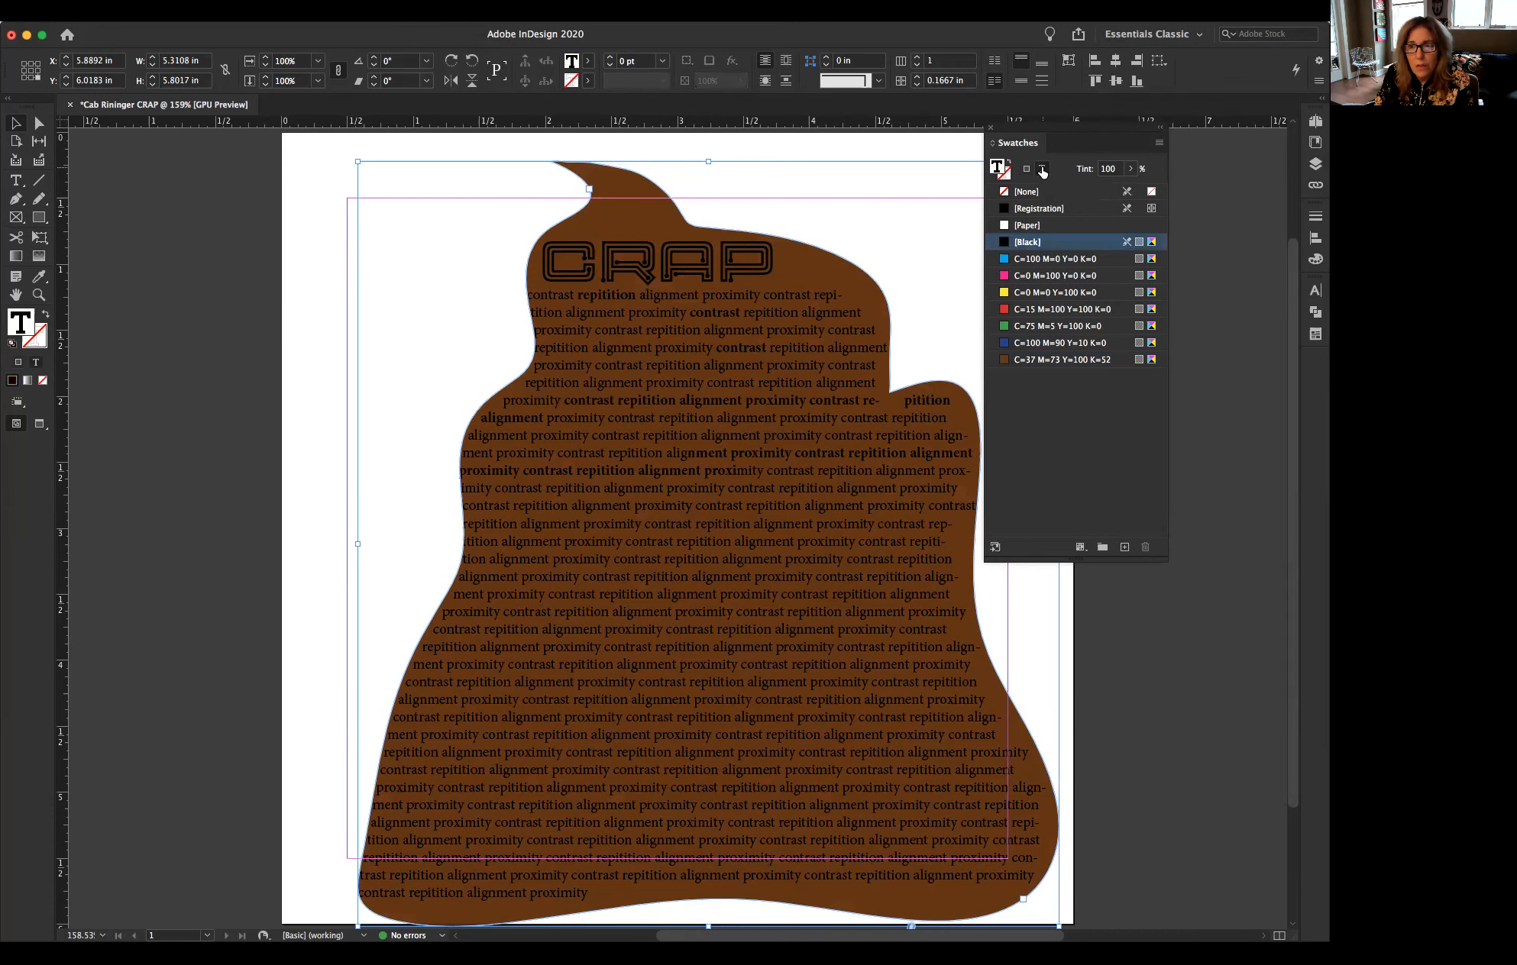
{"action": "left_click", "coordinate": [1028, 227]}
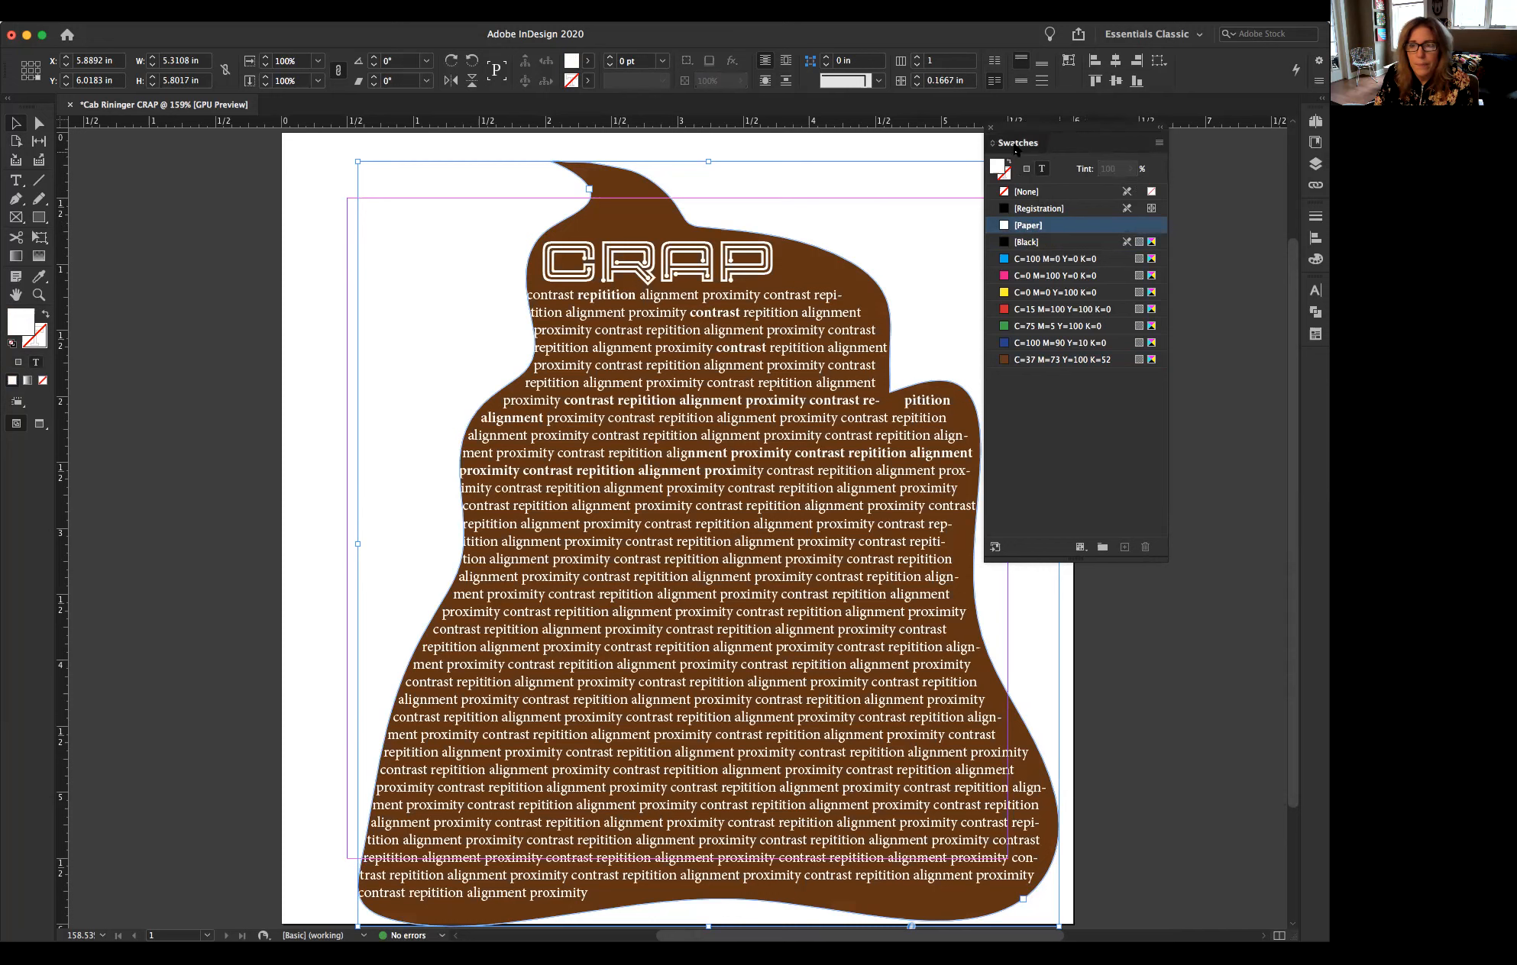
{"action": "left_click_drag", "start_coordinate": [1053, 142], "coordinate": [1117, 193]}
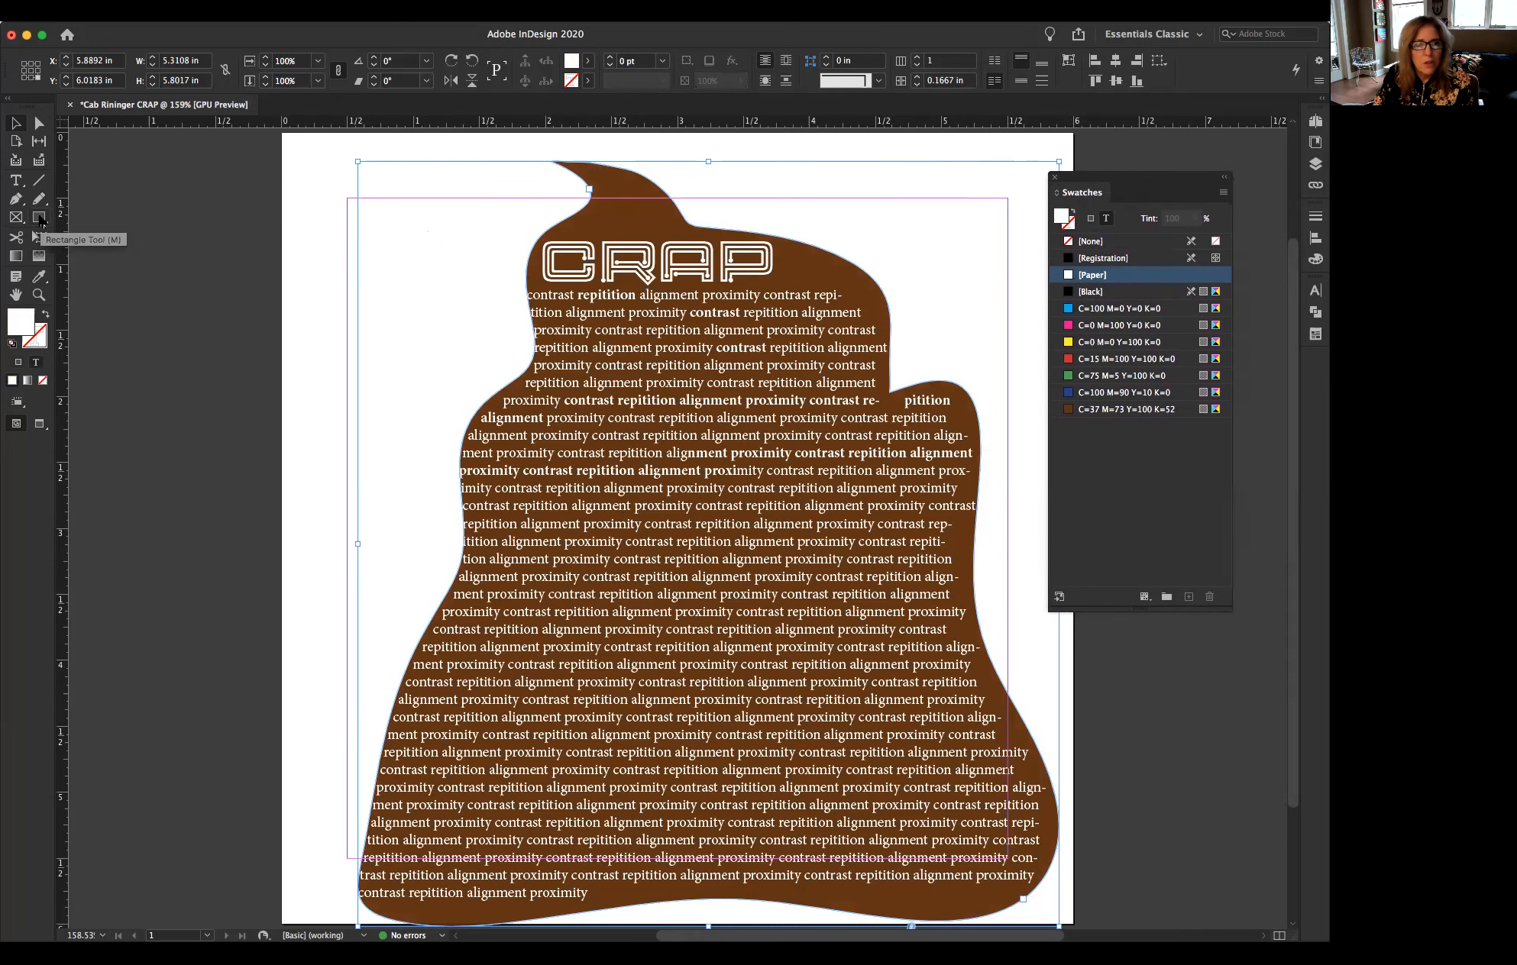
- Draw two ellipse eyes side by side on the brown shape, about 1.23 x 1.76 in and 1.3 x 1.76 in, filled with [Paper]
{"action": "left_click", "coordinate": [10, 102]}
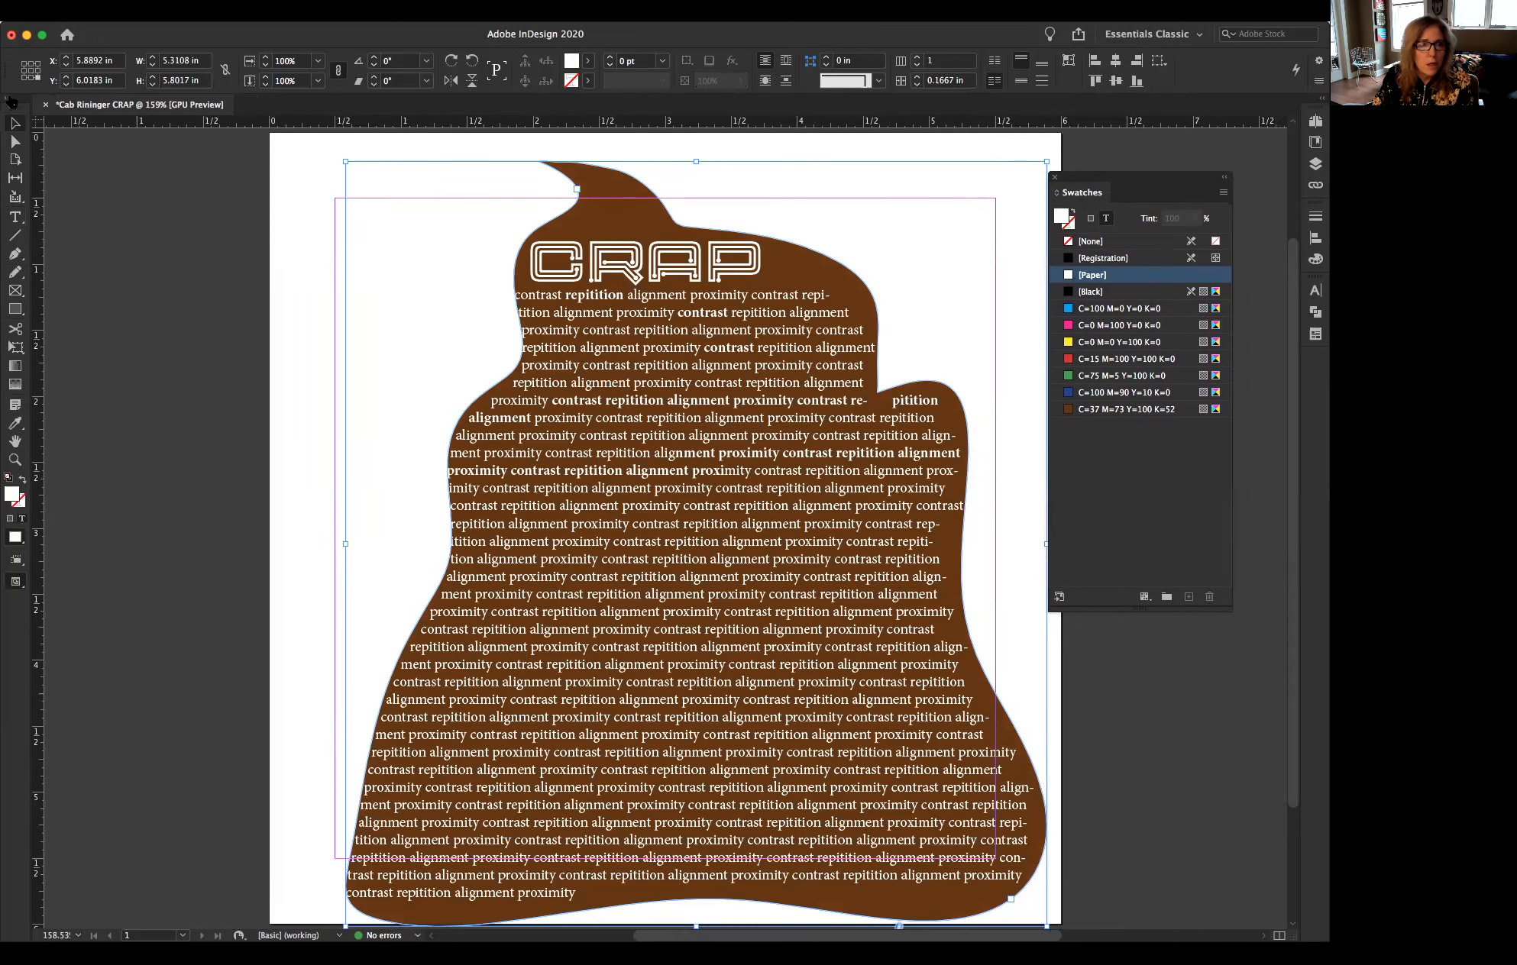
{"action": "left_click", "coordinate": [16, 310]}
{"action": "left_click", "coordinate": [18, 314]}
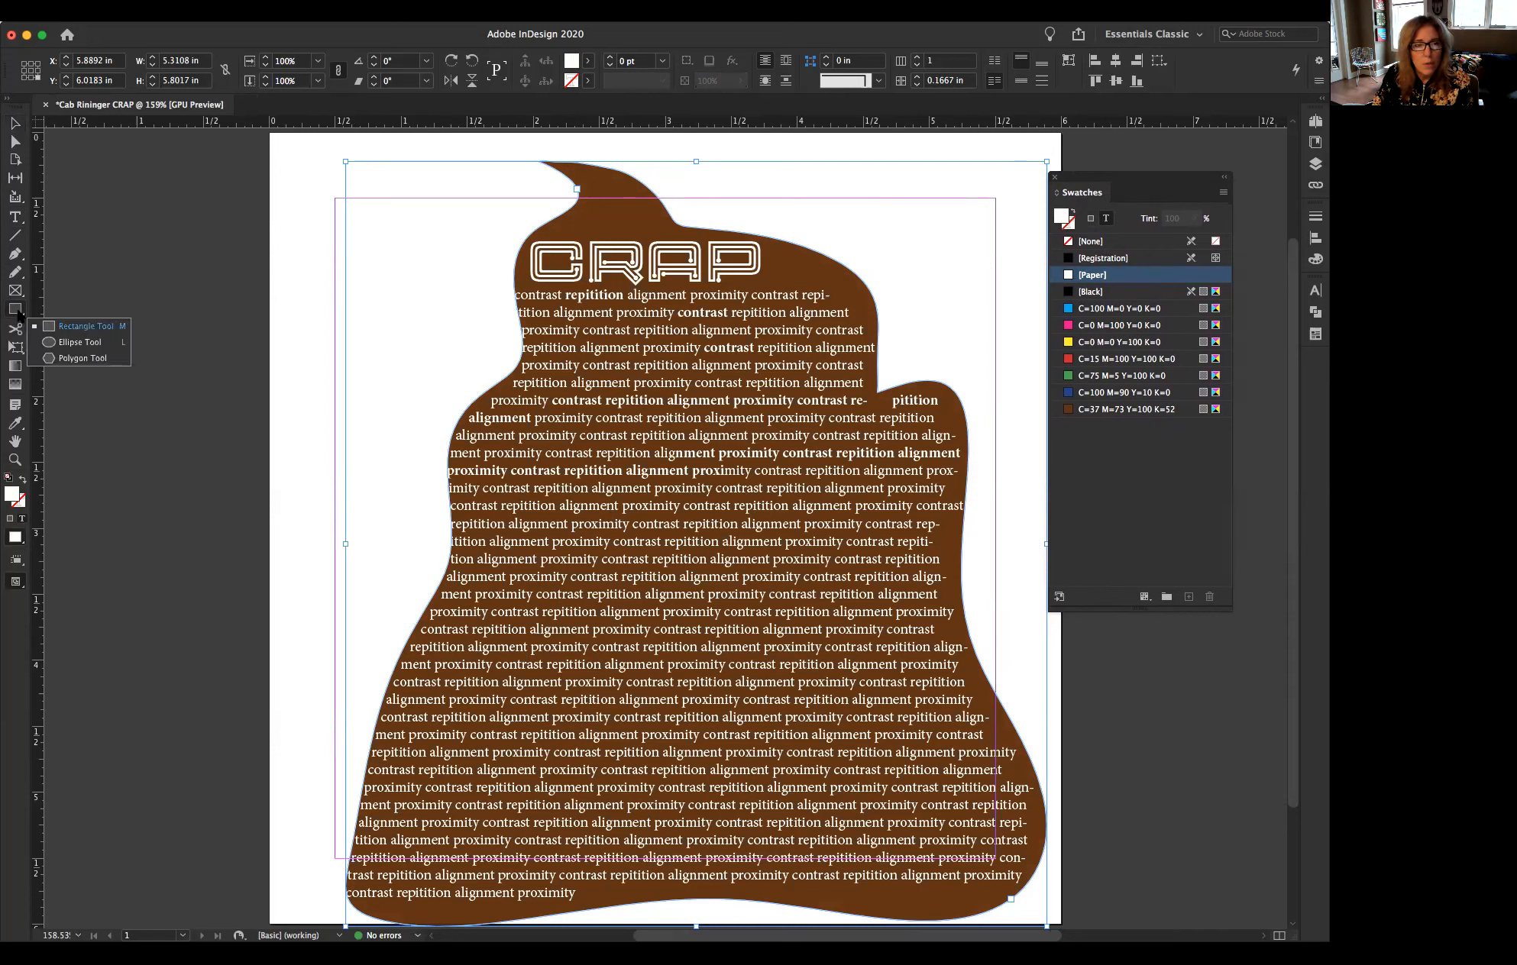
{"action": "left_click", "coordinate": [66, 345]}
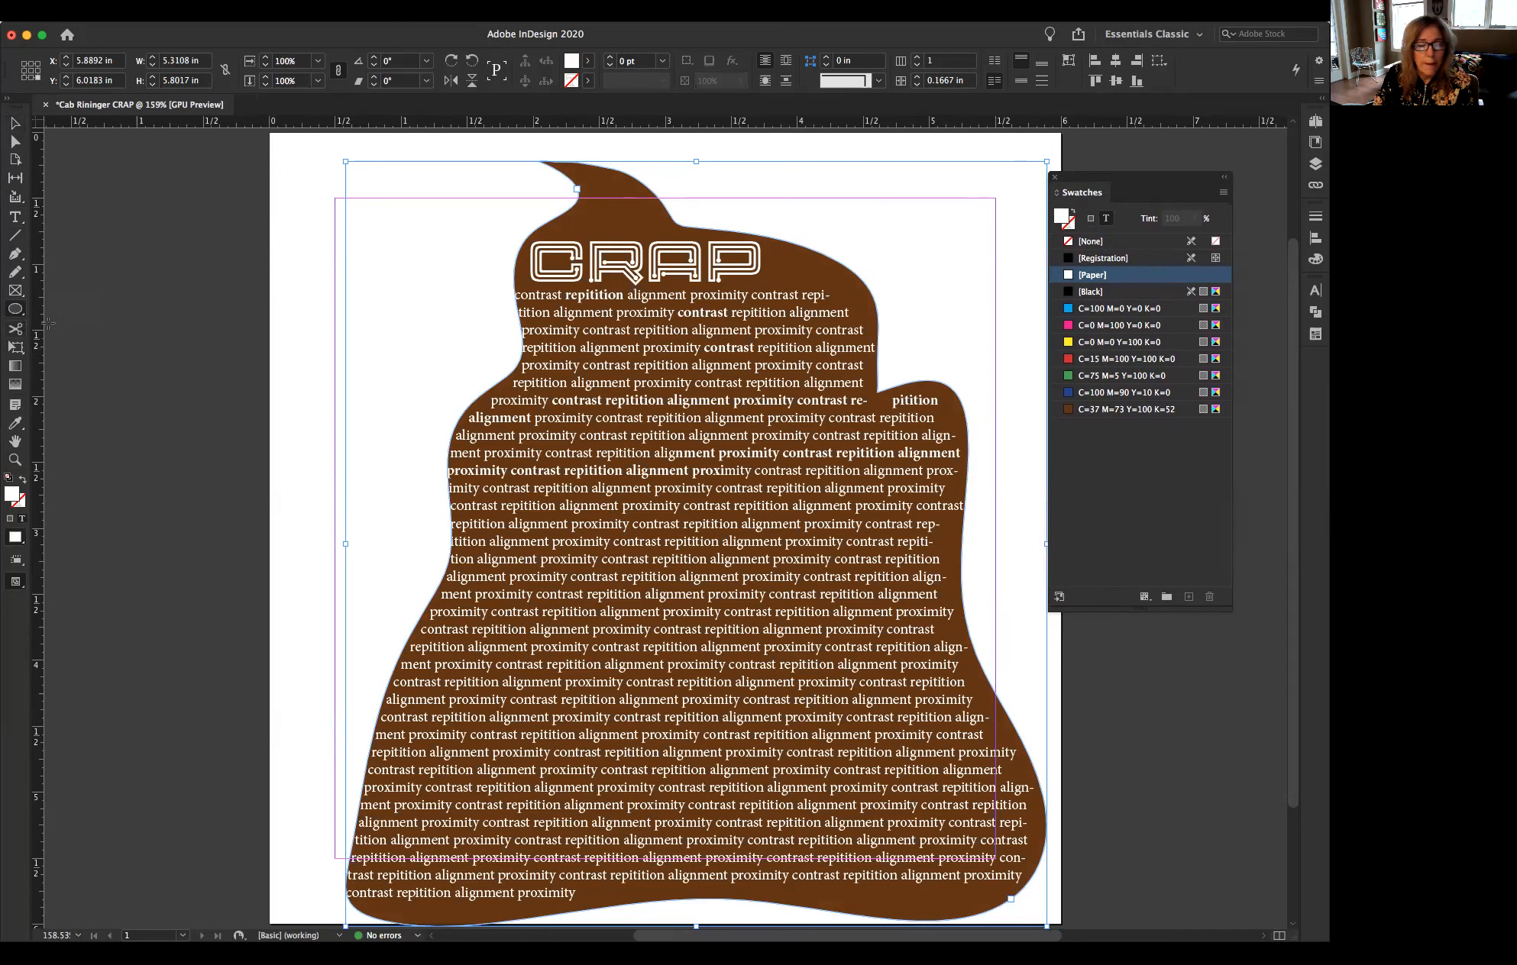
{"action": "left_click_drag", "start_coordinate": [551, 419], "coordinate": [710, 656]}
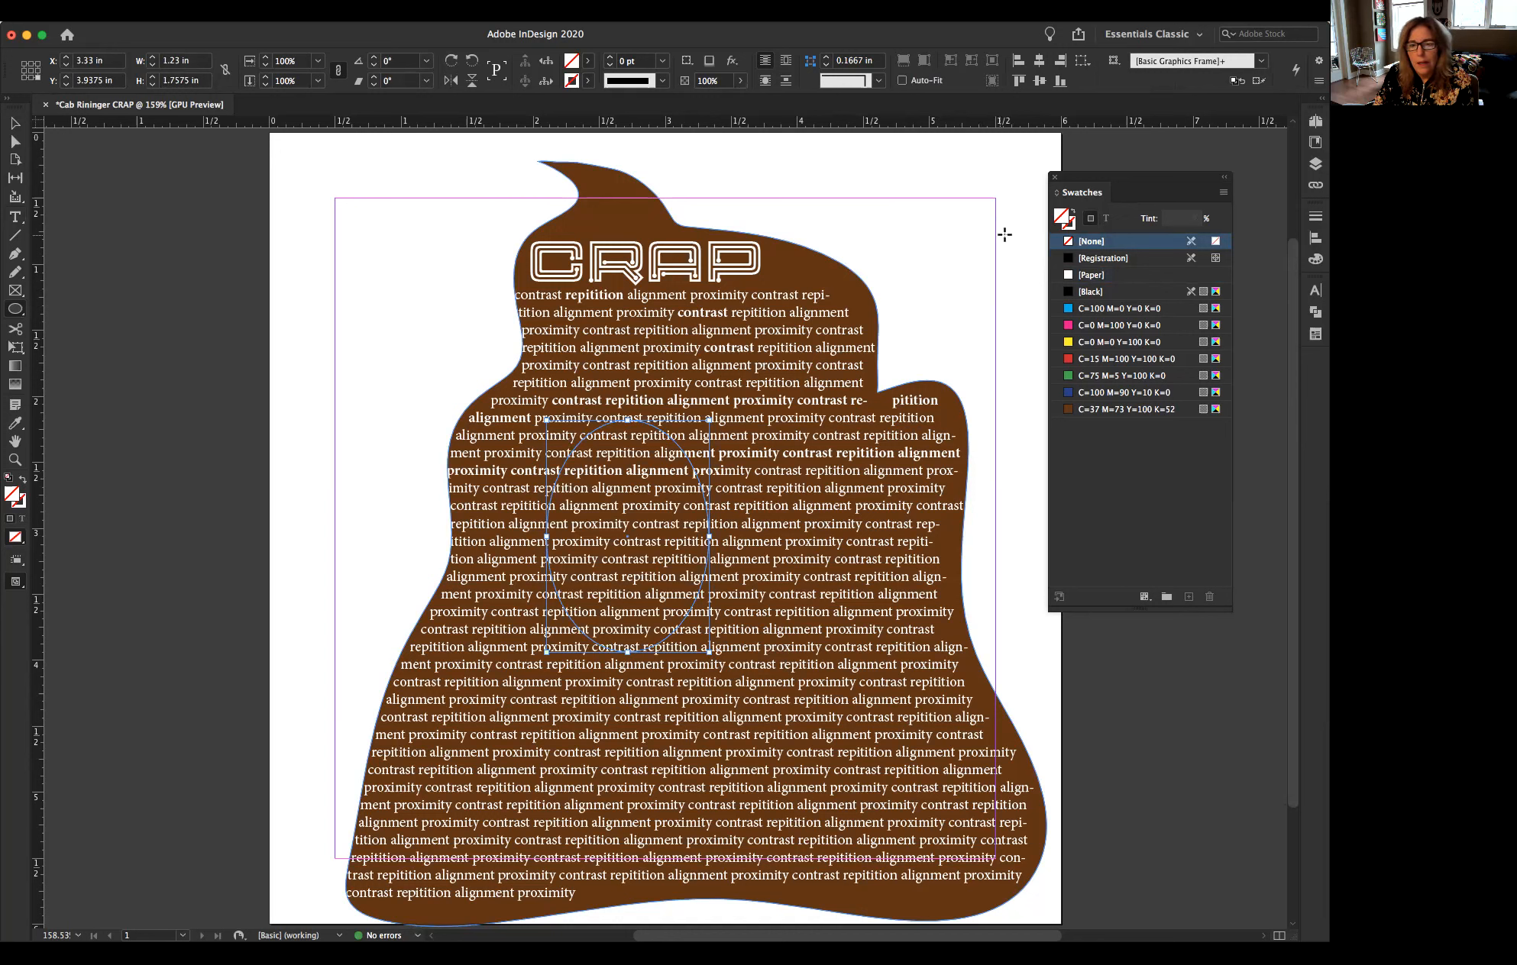
{"action": "left_click", "coordinate": [1069, 277]}
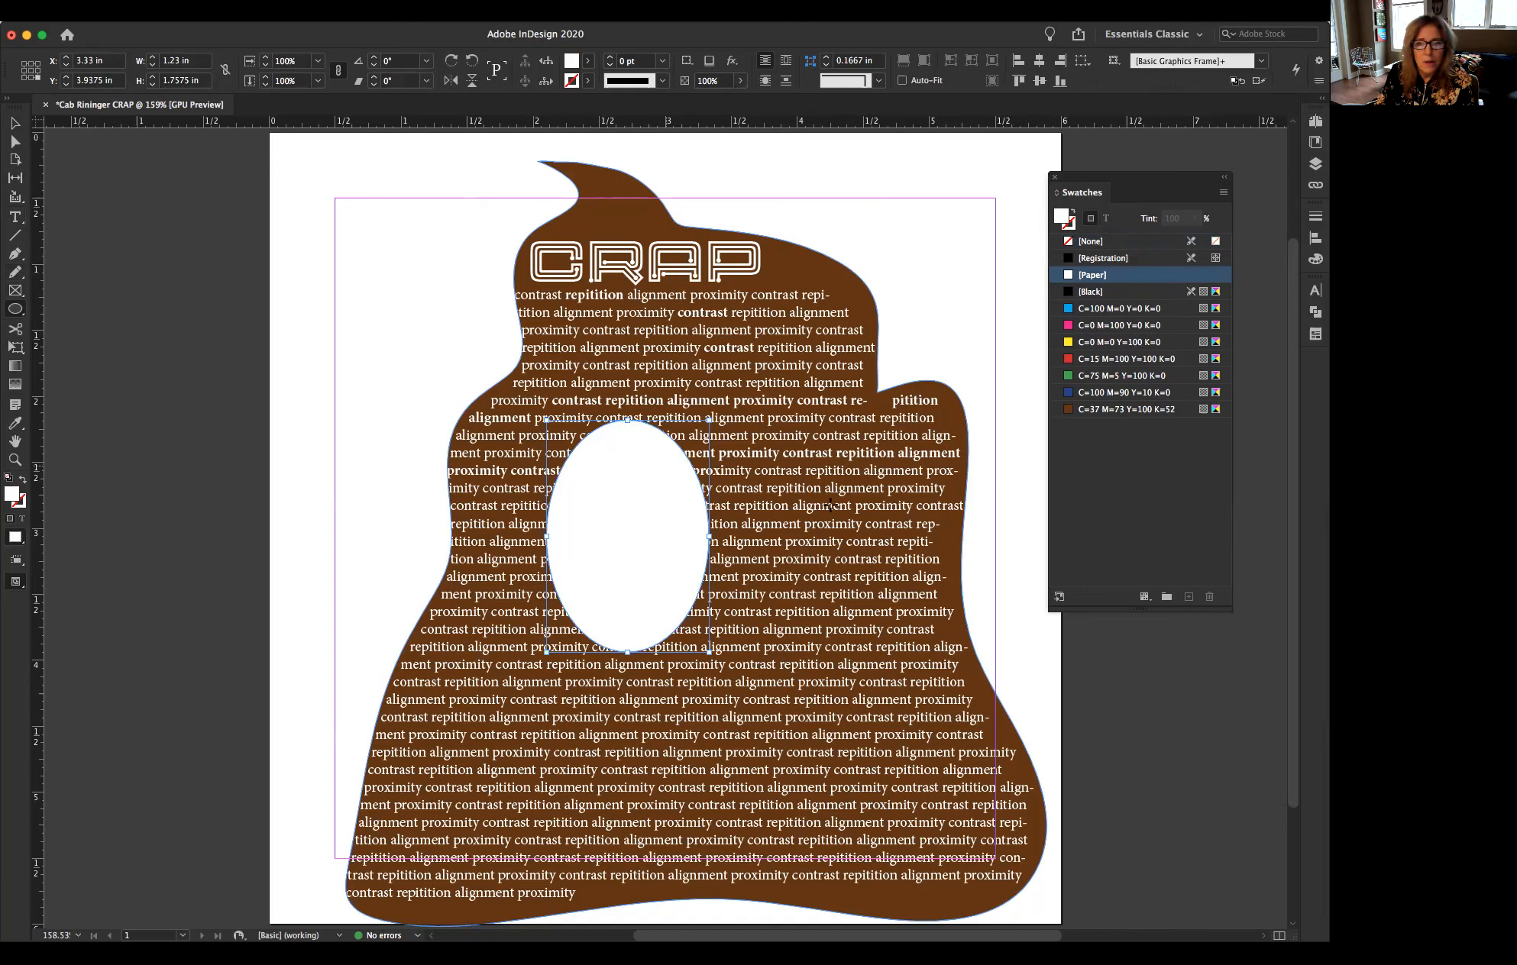
{"action": "left_click_drag", "start_coordinate": [747, 423], "coordinate": [923, 661]}
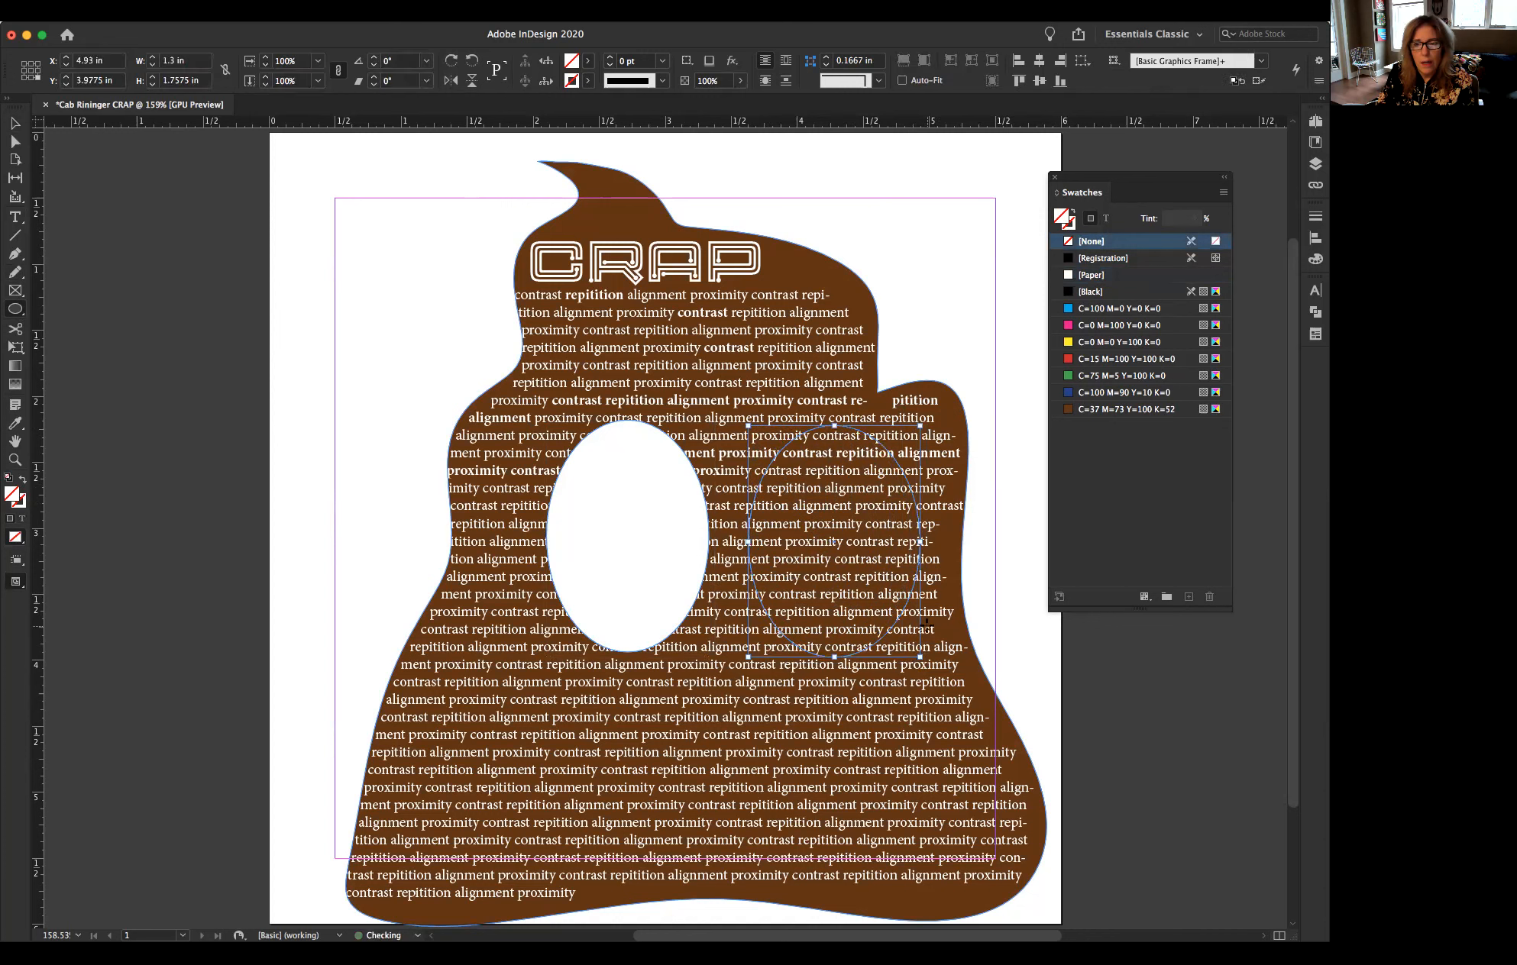
{"action": "left_click", "coordinate": [1070, 277]}
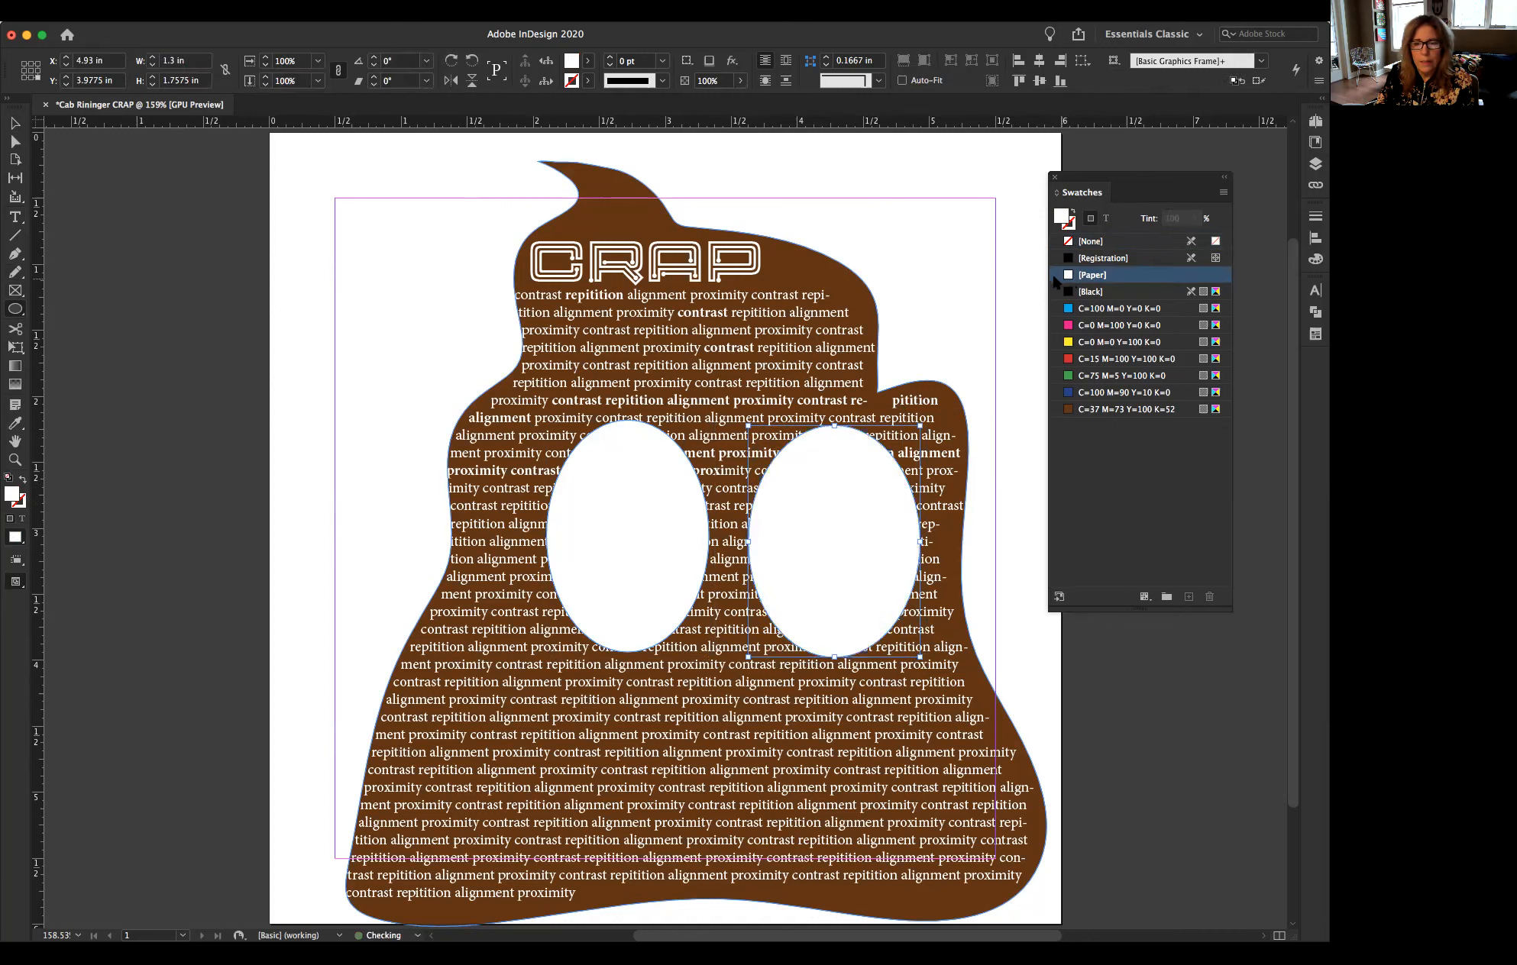
- Draw an iris about 0.73 x 0.75 in, fill it with C=100 M=0 Y=0 K=0, and centre it in the left eye's upper part
{"action": "left_click", "coordinate": [16, 310]}
{"action": "left_click_drag", "start_coordinate": [588, 438], "coordinate": [682, 536]}
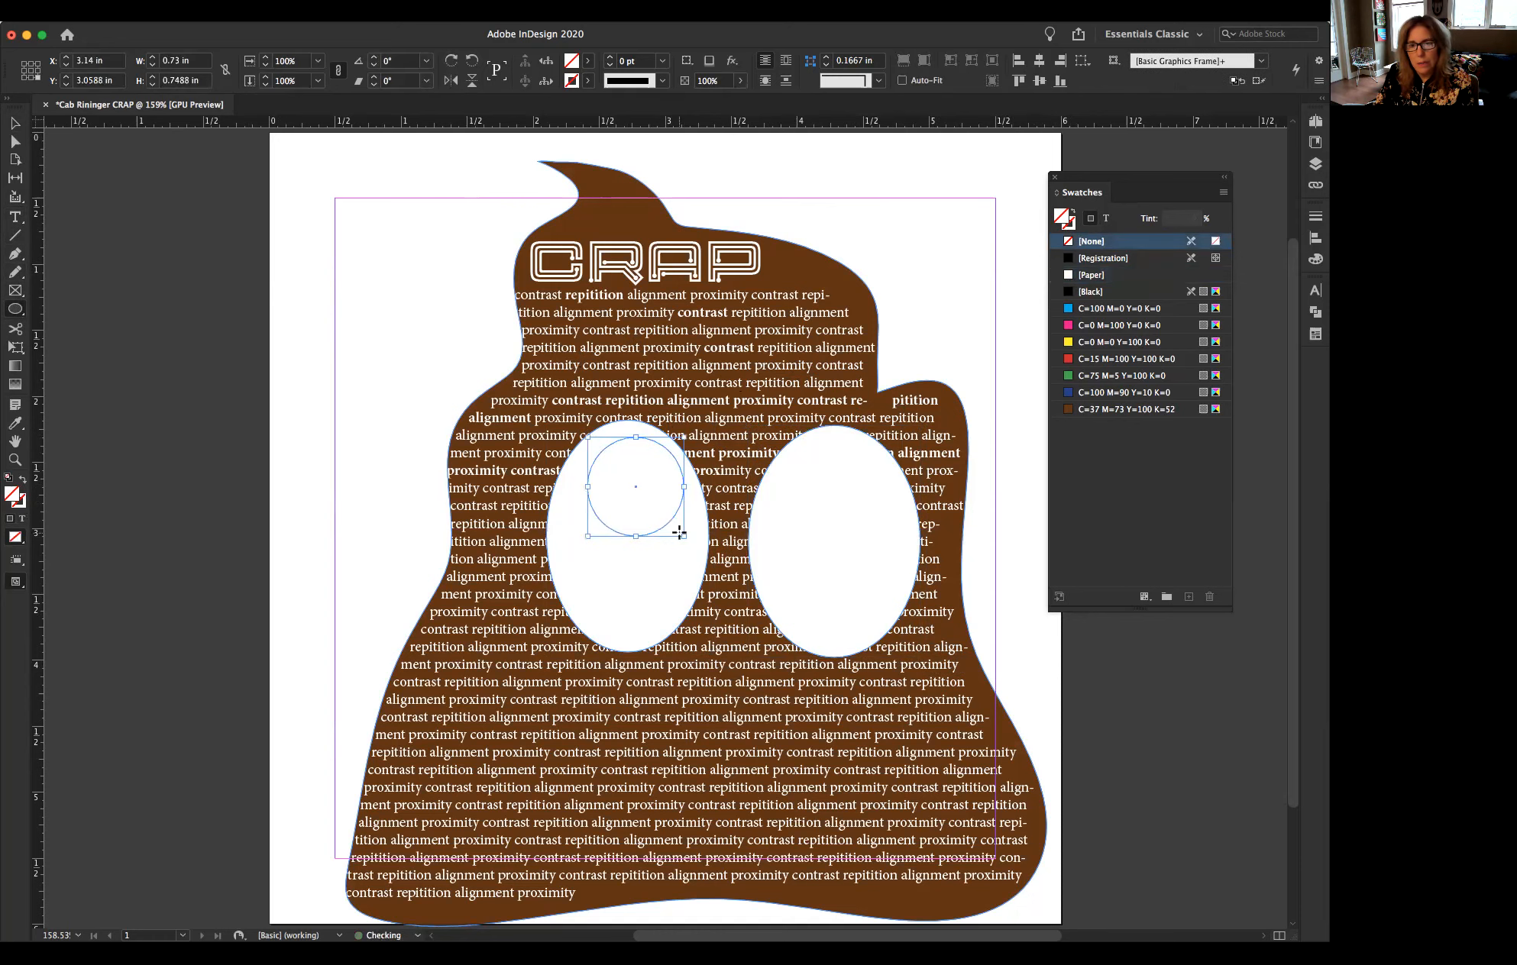
{"action": "left_click", "coordinate": [1141, 411]}
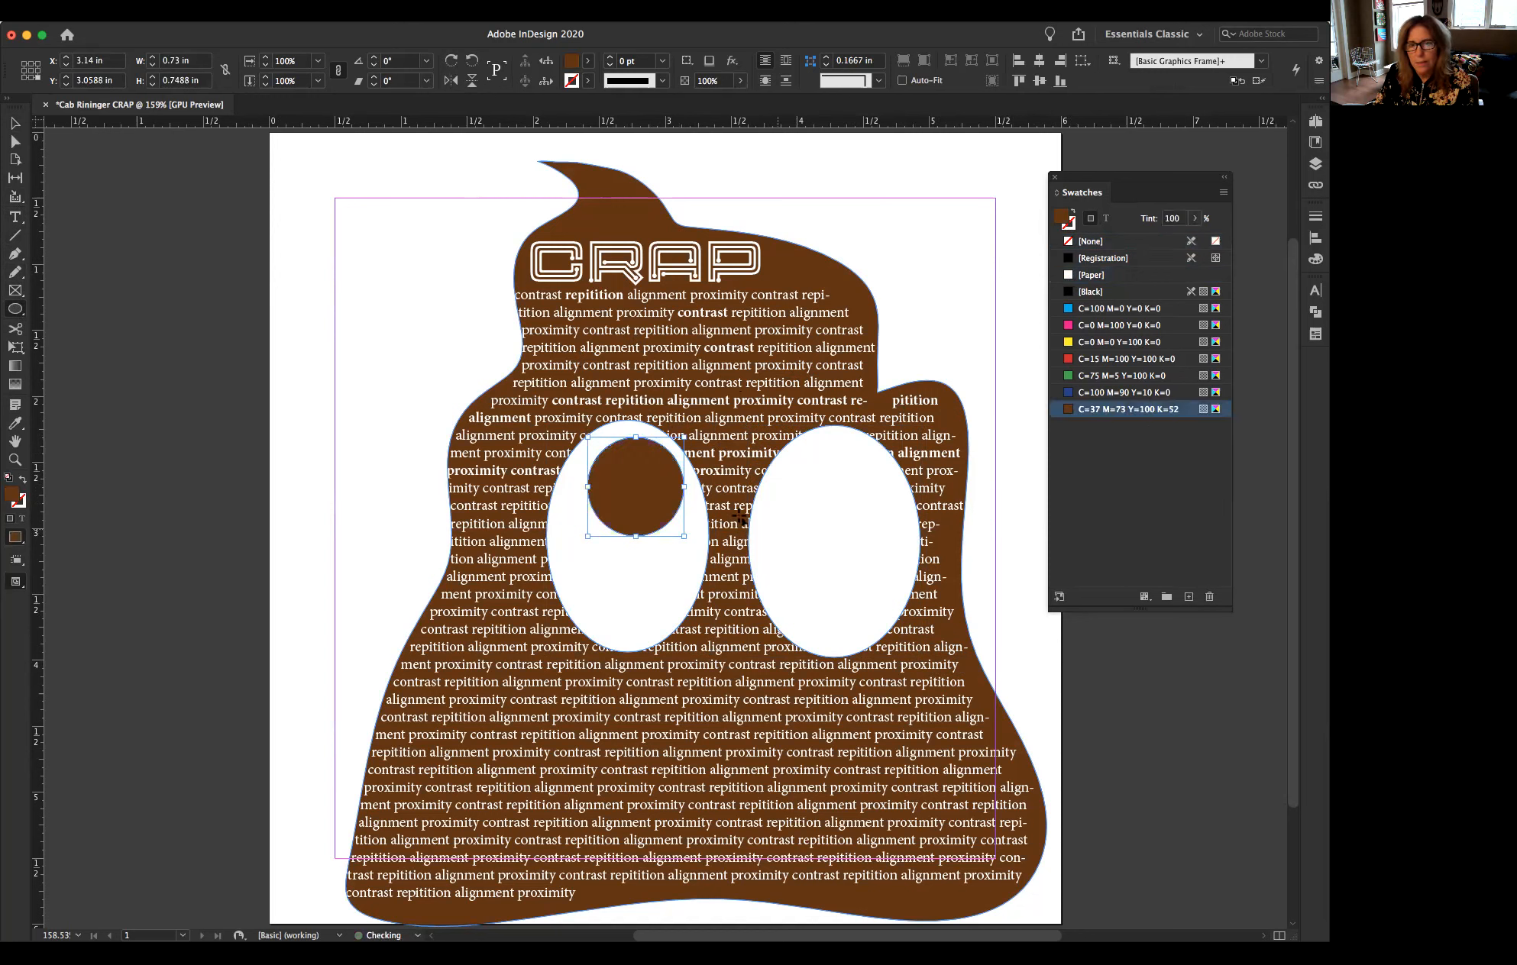
{"action": "left_click", "coordinate": [1074, 309]}
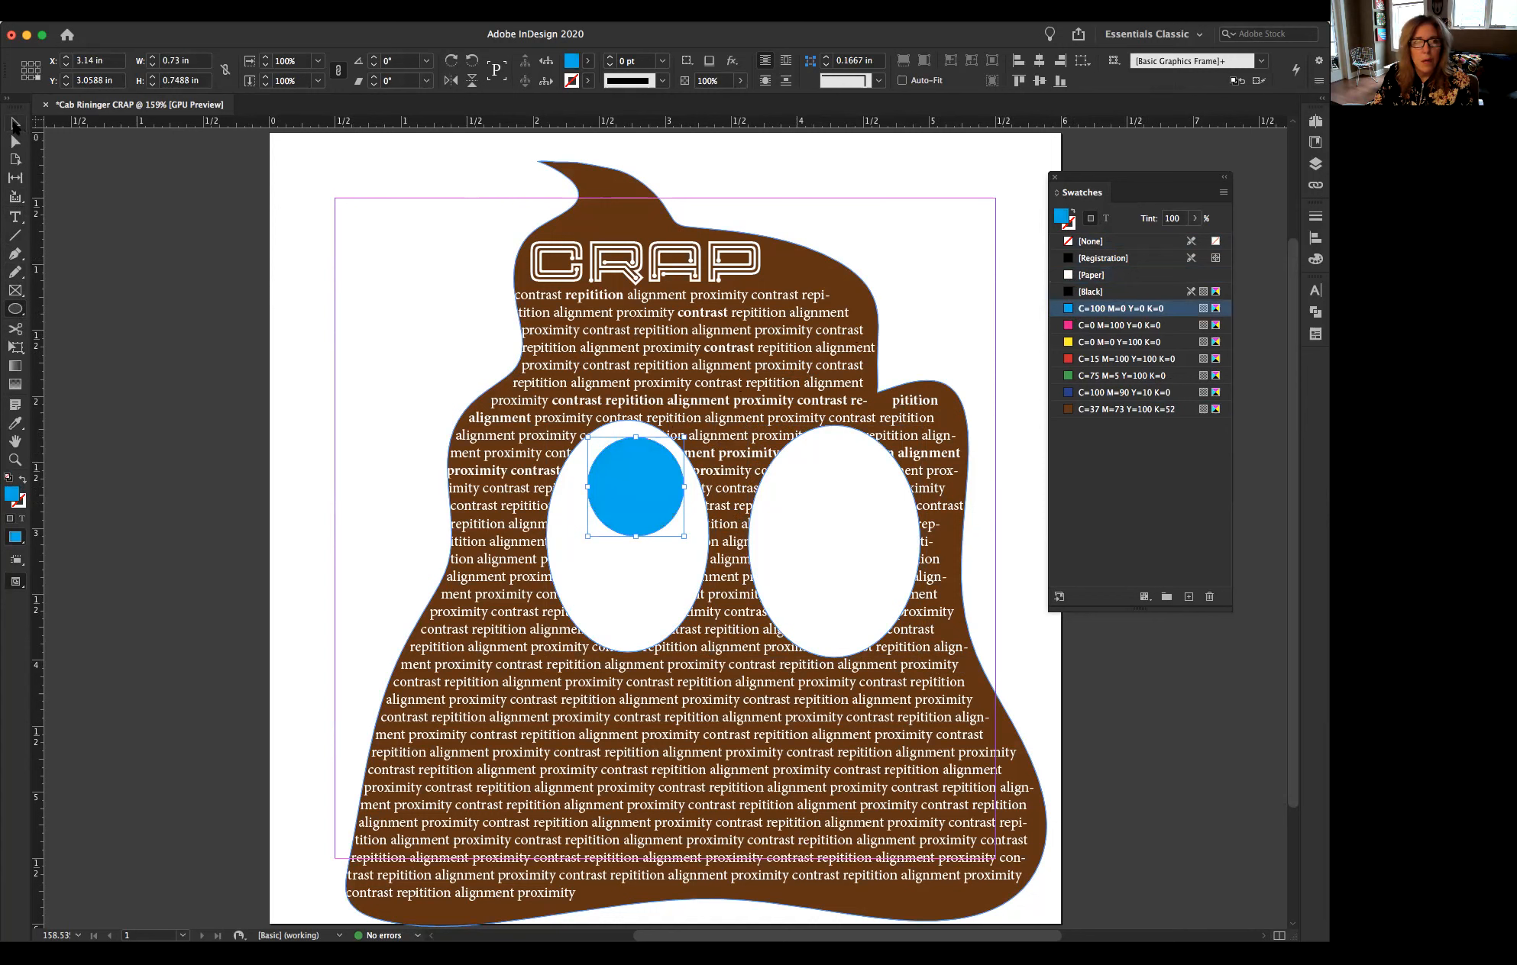
{"action": "left_click", "coordinate": [15, 125]}
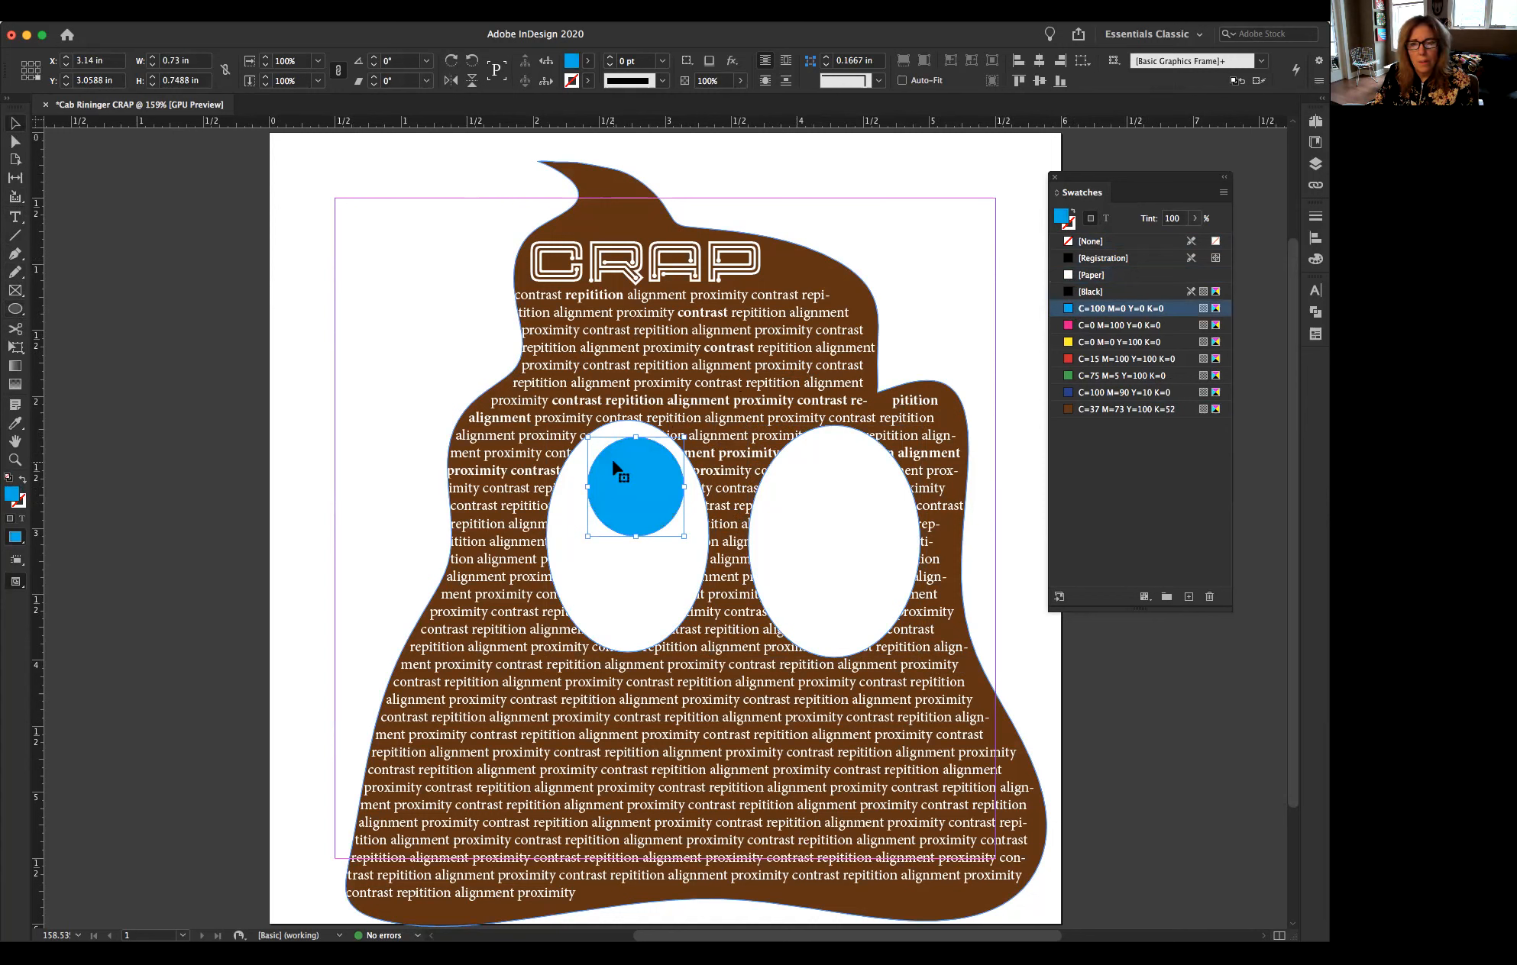
{"action": "mouse_move", "coordinate": [641, 487]}
{"action": "left_mouse_down"}
{"action": "mouse_move", "coordinate": [625, 498]}
{"action": "mouse_move", "coordinate": [643, 497]}
{"action": "left_mouse_up"}
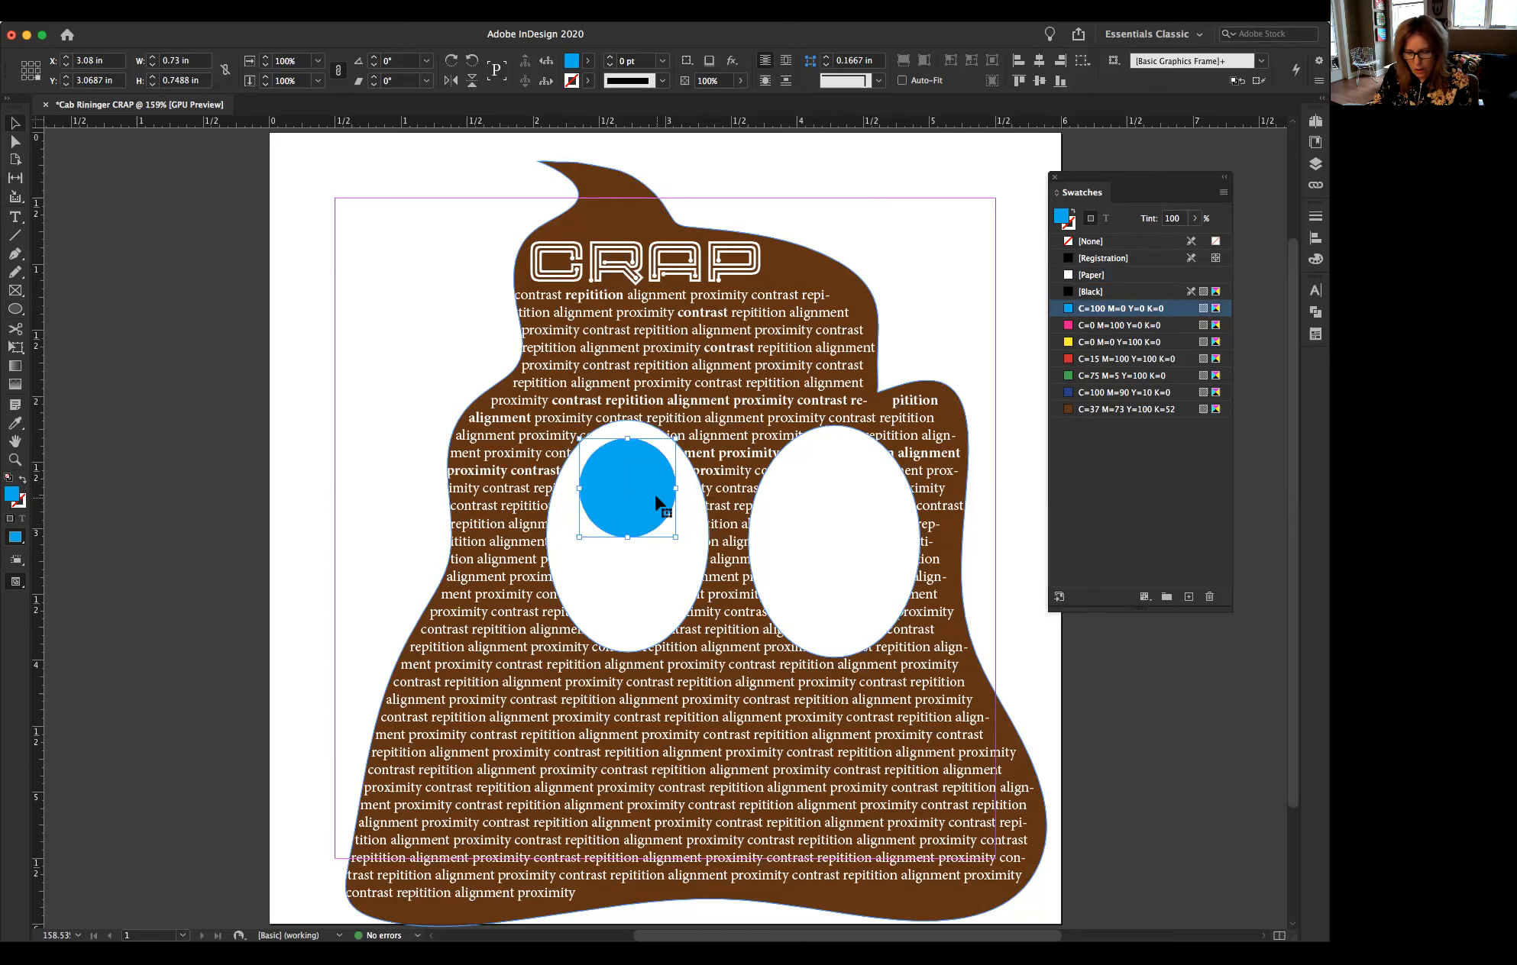
{"action": "left_click_drag", "start_coordinate": [655, 497], "coordinate": [846, 497], "text": "alt"}
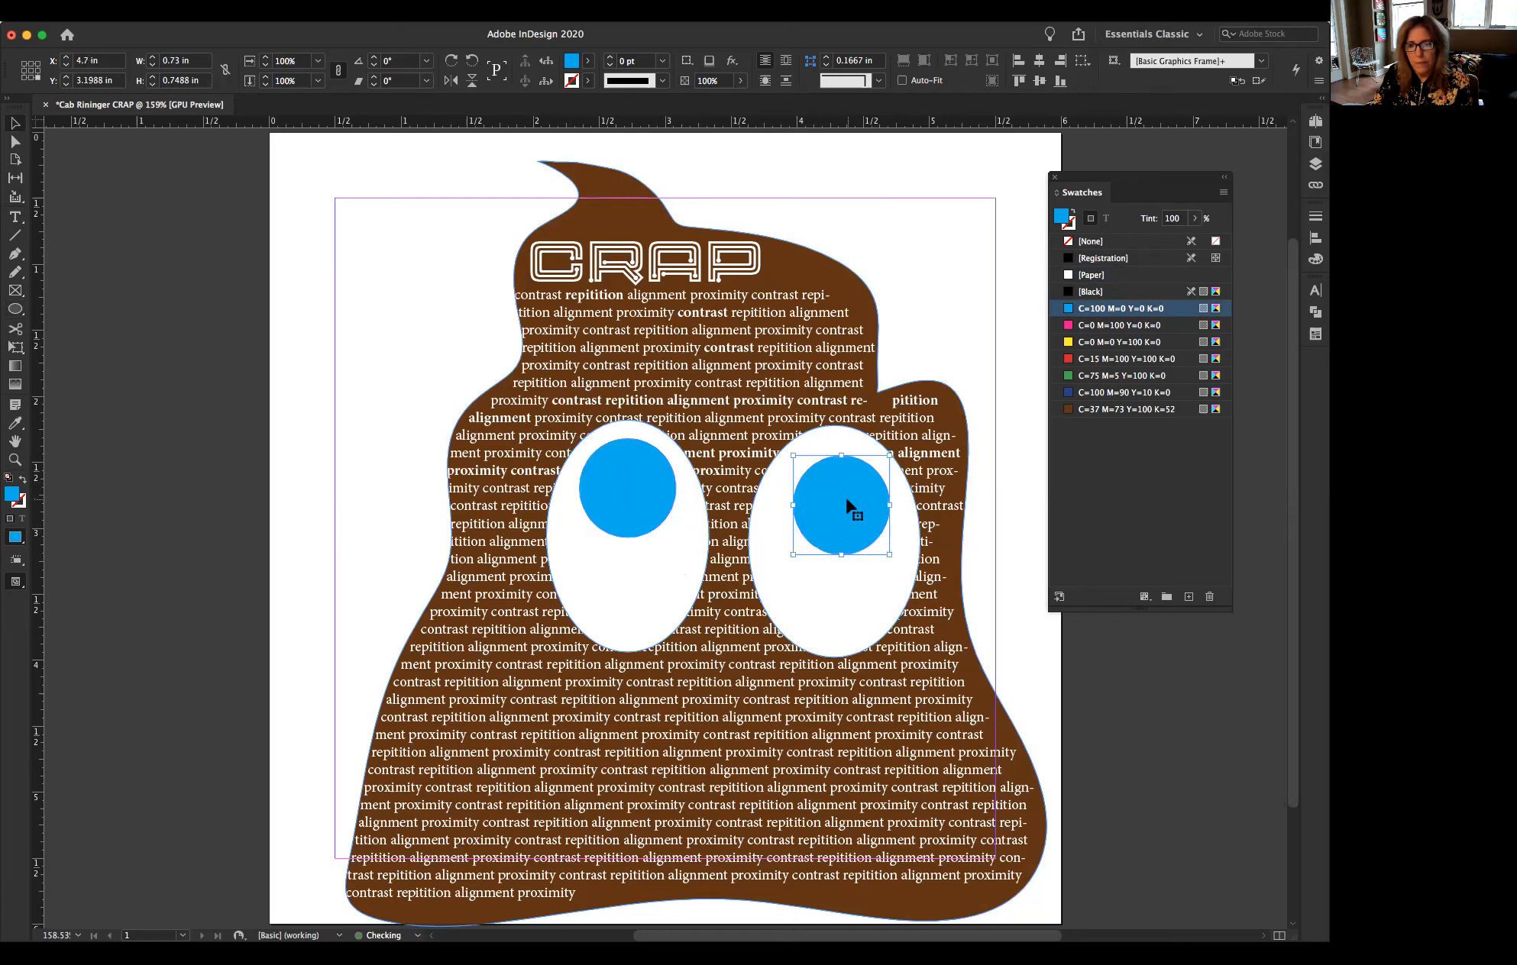
{"action": "key", "text": "Delete"}
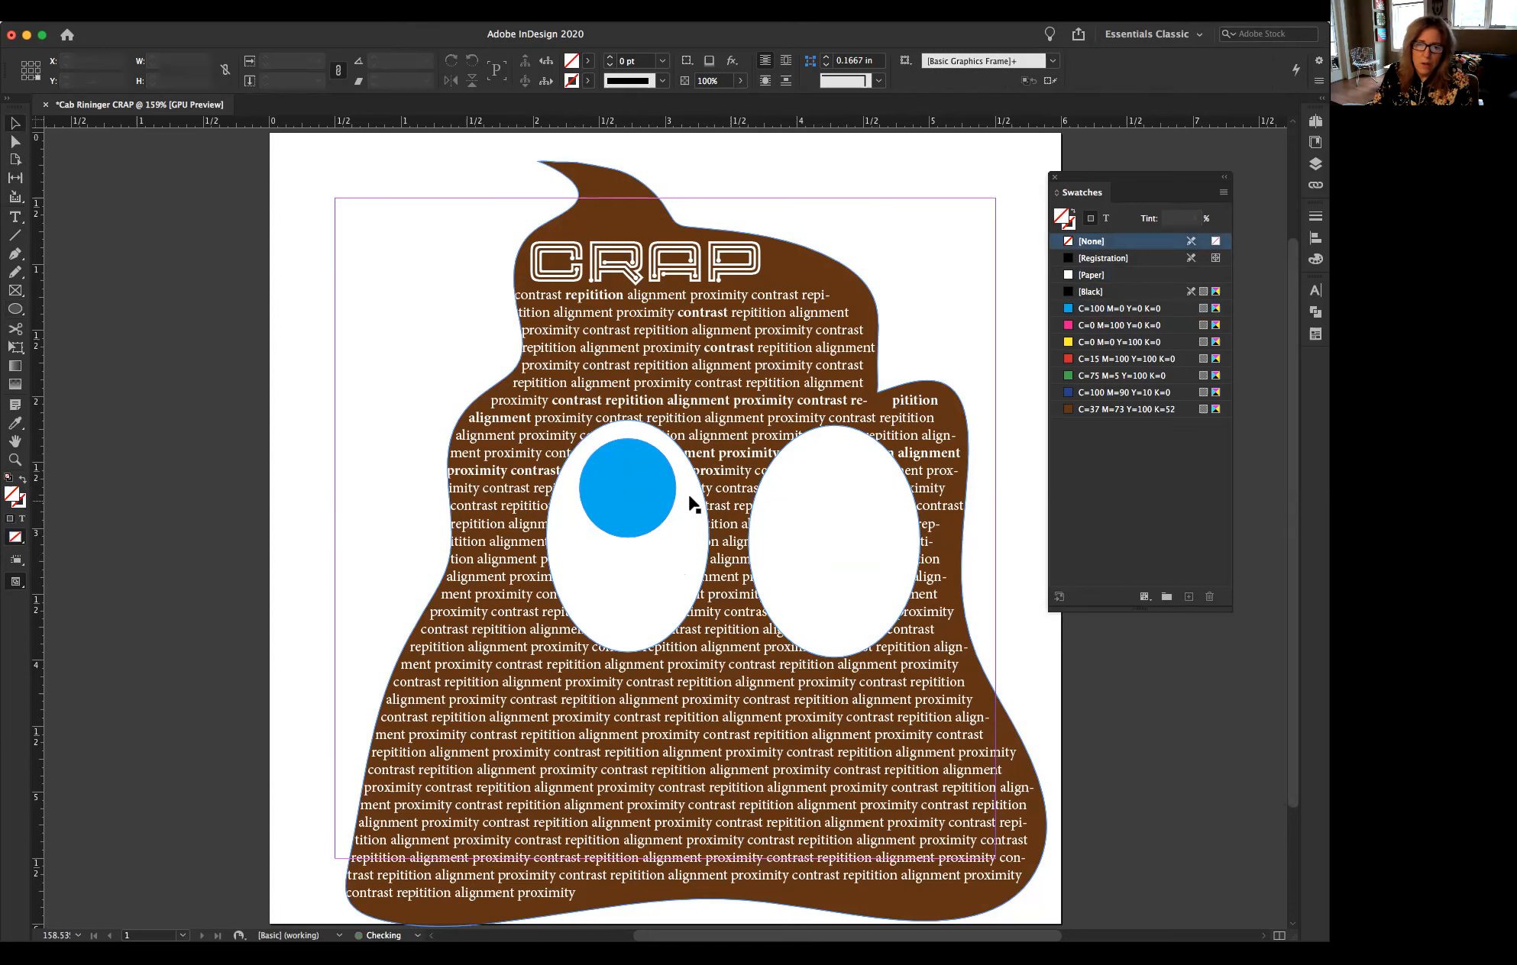
{"action": "left_click", "coordinate": [638, 489]}
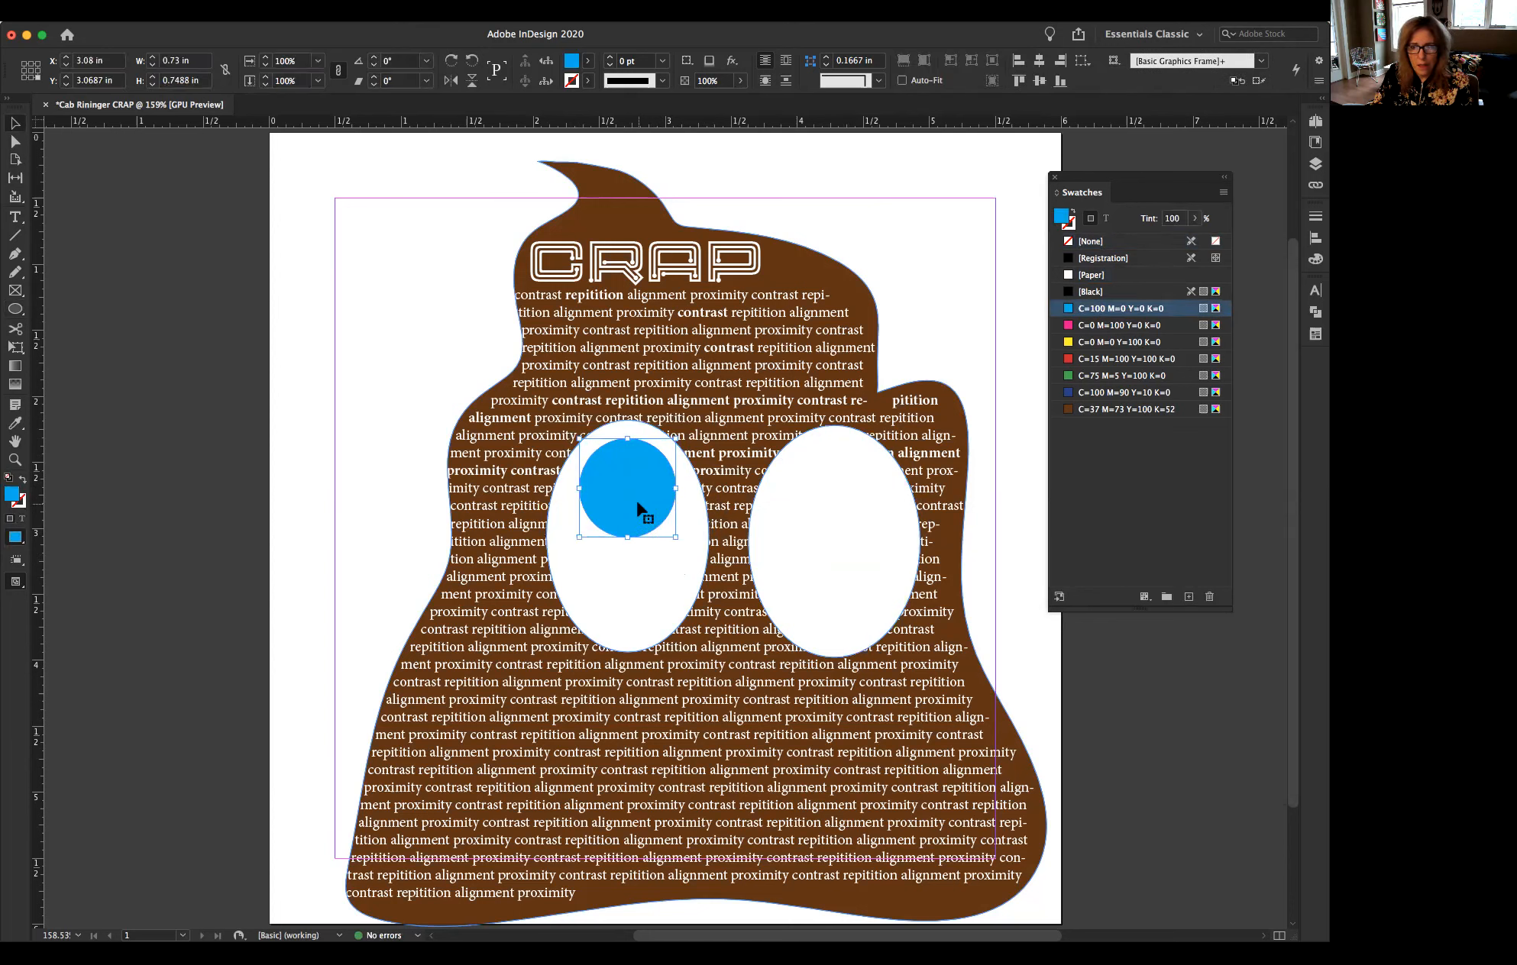
{"action": "left_click_drag", "start_coordinate": [637, 503], "coordinate": [638, 502]}
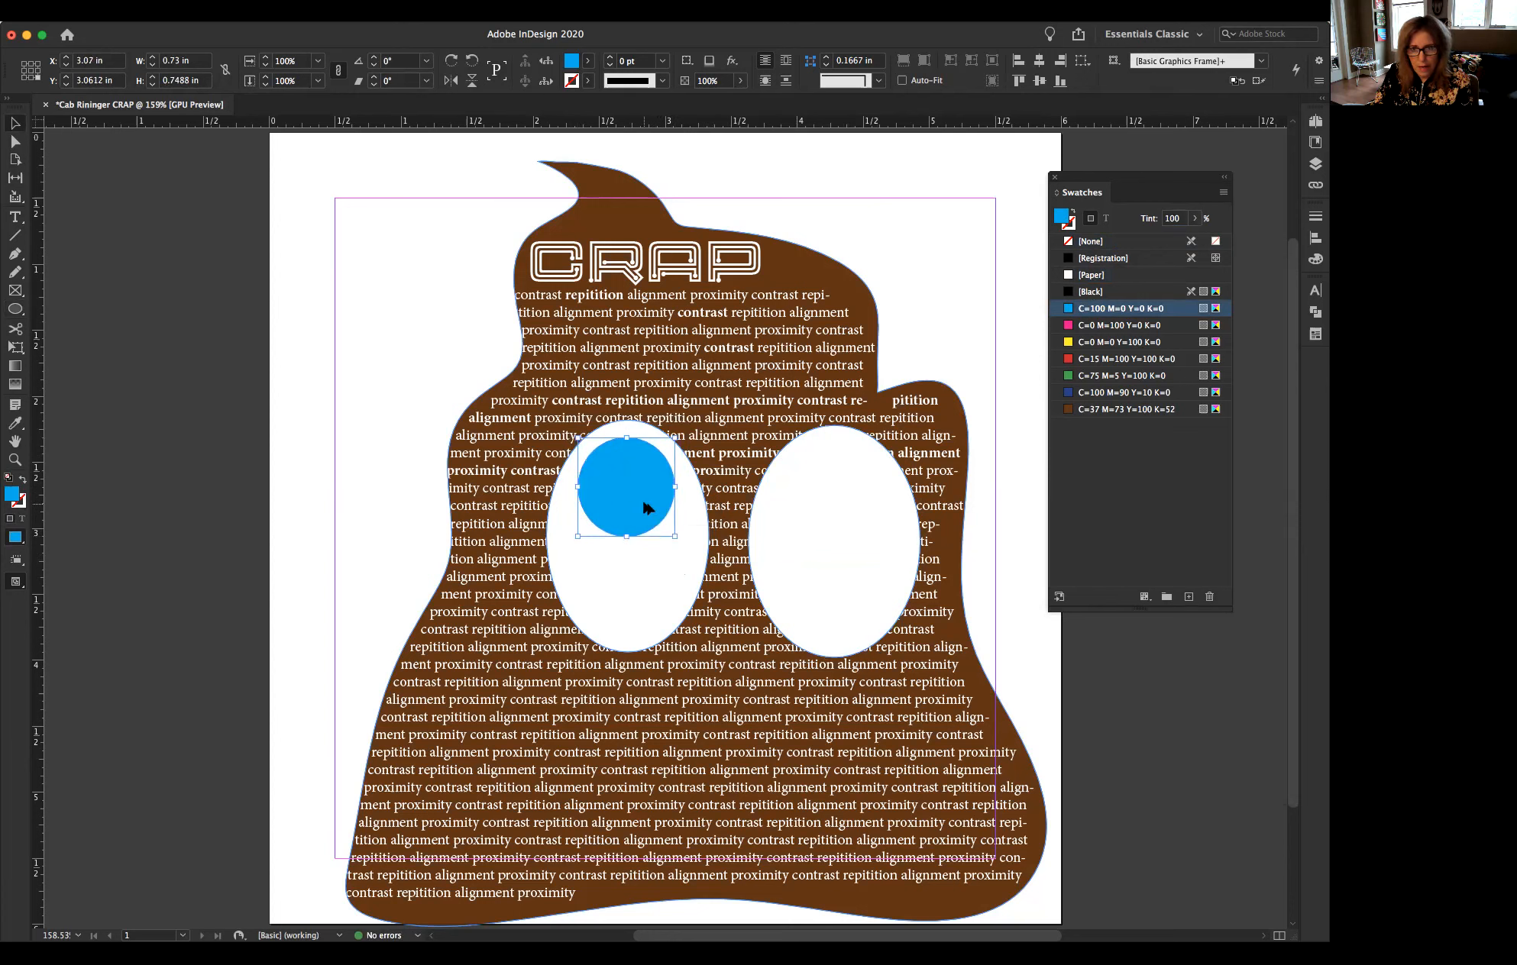
{"action": "left_click_drag", "start_coordinate": [647, 508], "coordinate": [857, 515]}
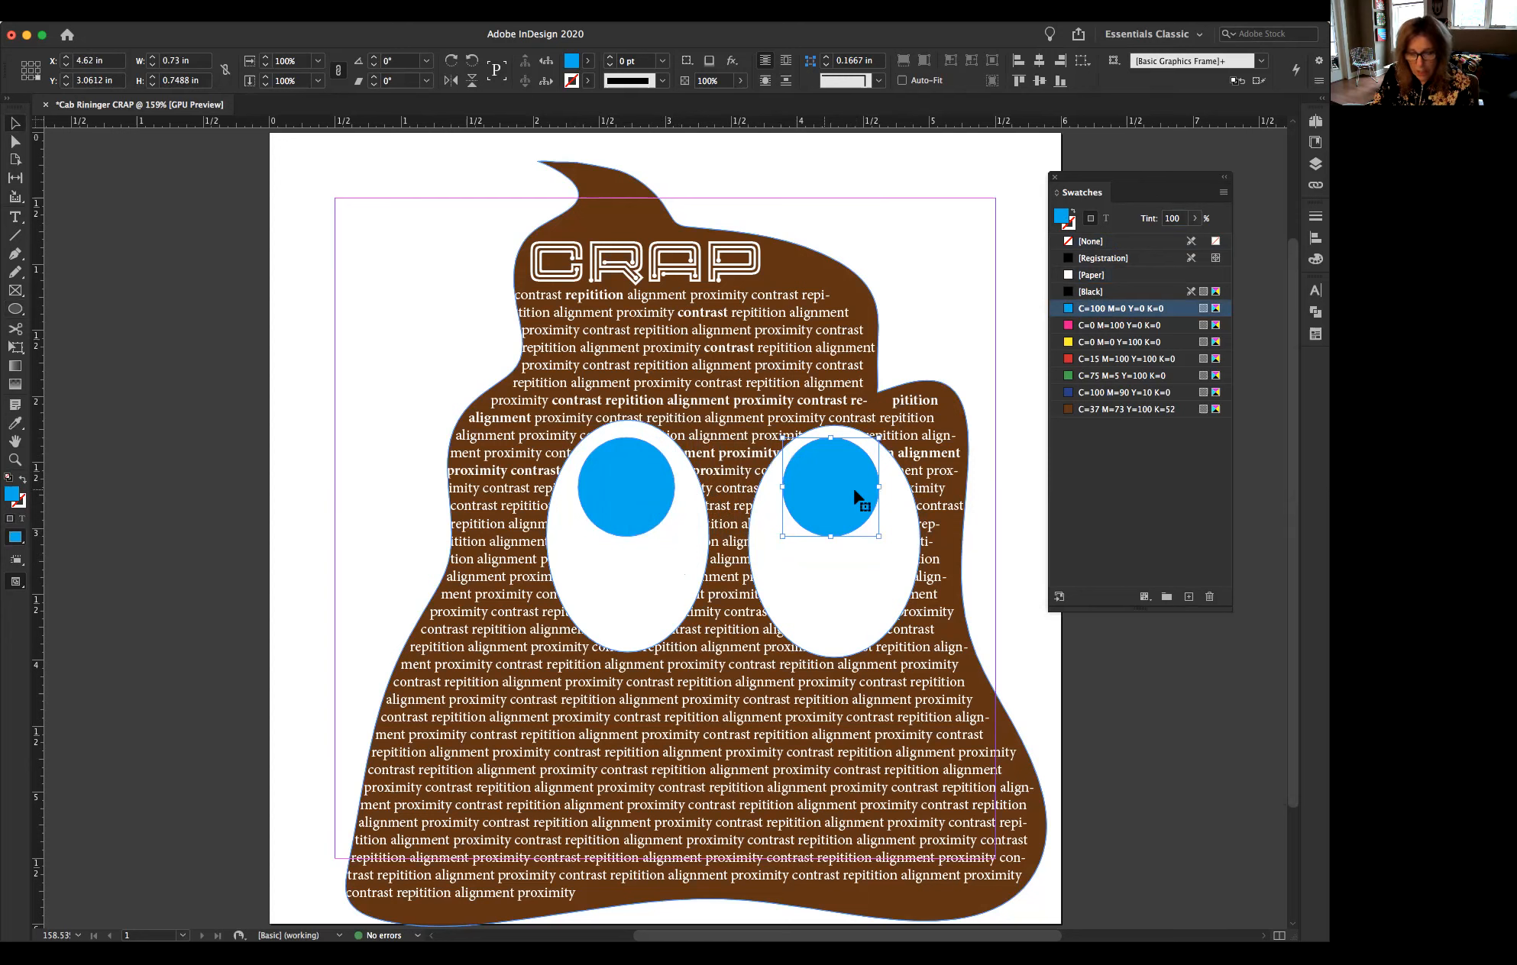
{"action": "key", "text": "BackSpace"}
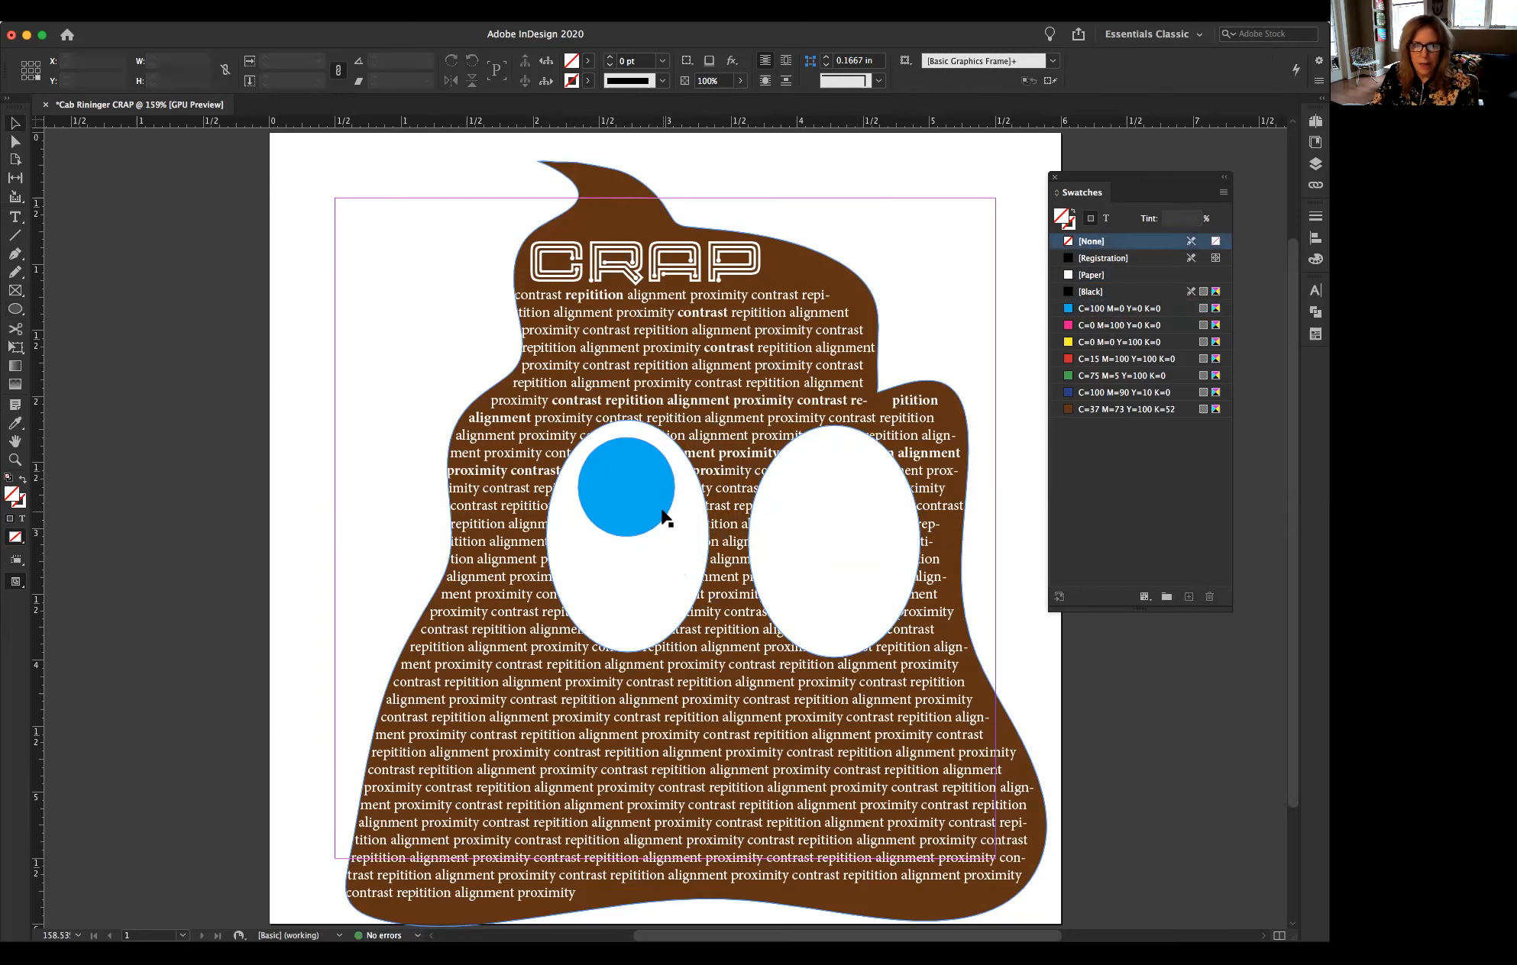
{"action": "left_click", "coordinate": [625, 505]}
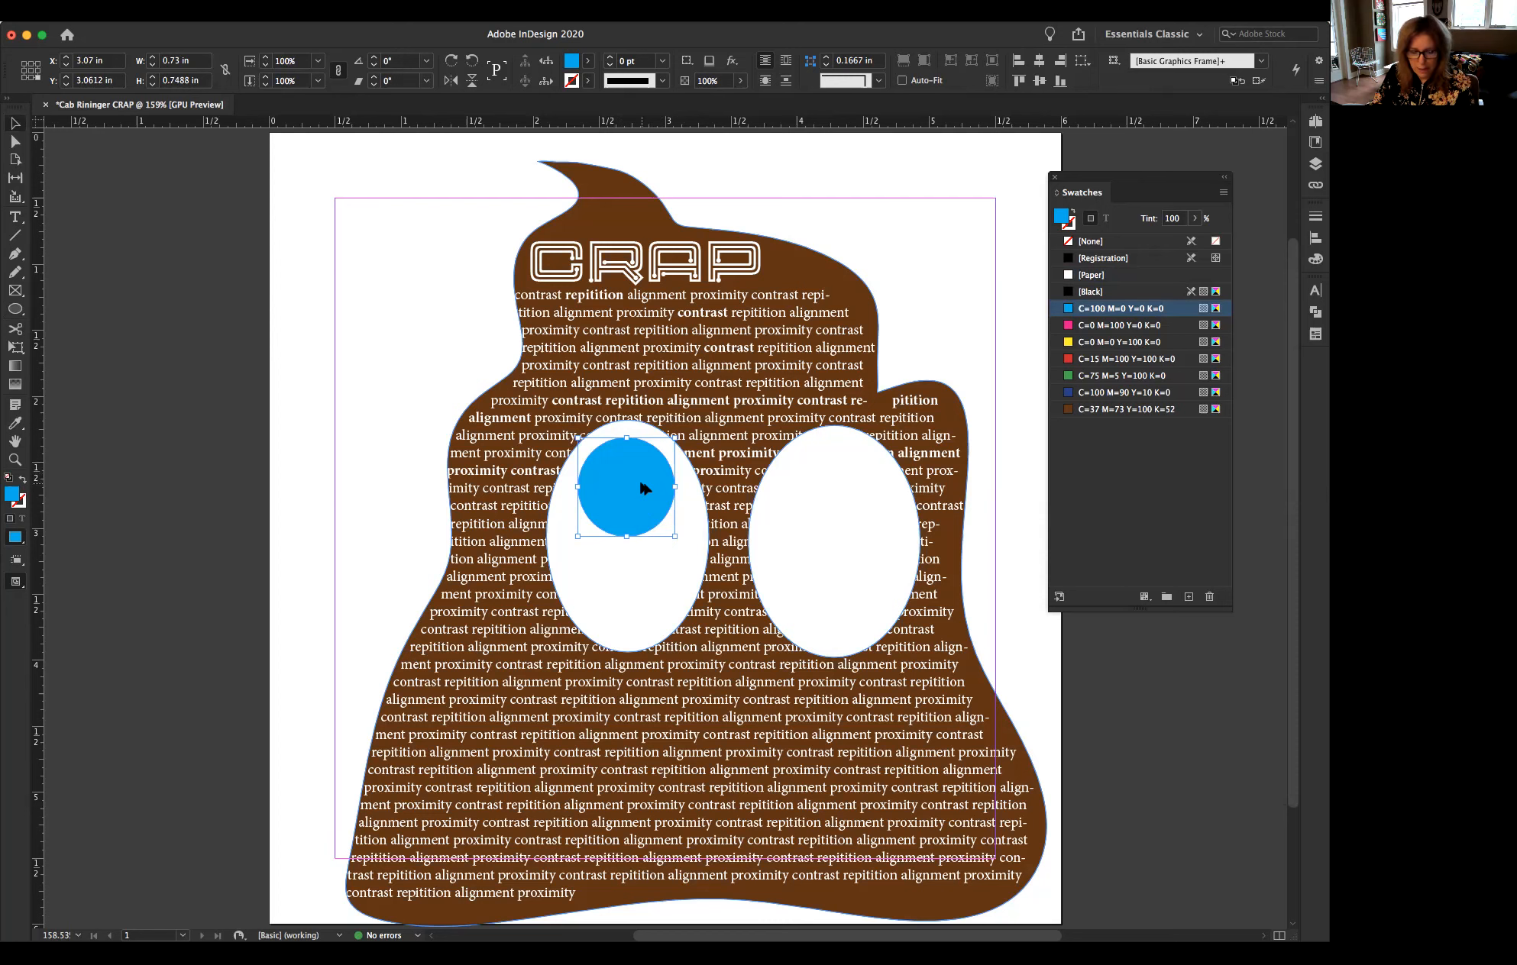
{"action": "left_click_drag", "start_coordinate": [638, 491], "coordinate": [895, 466]}
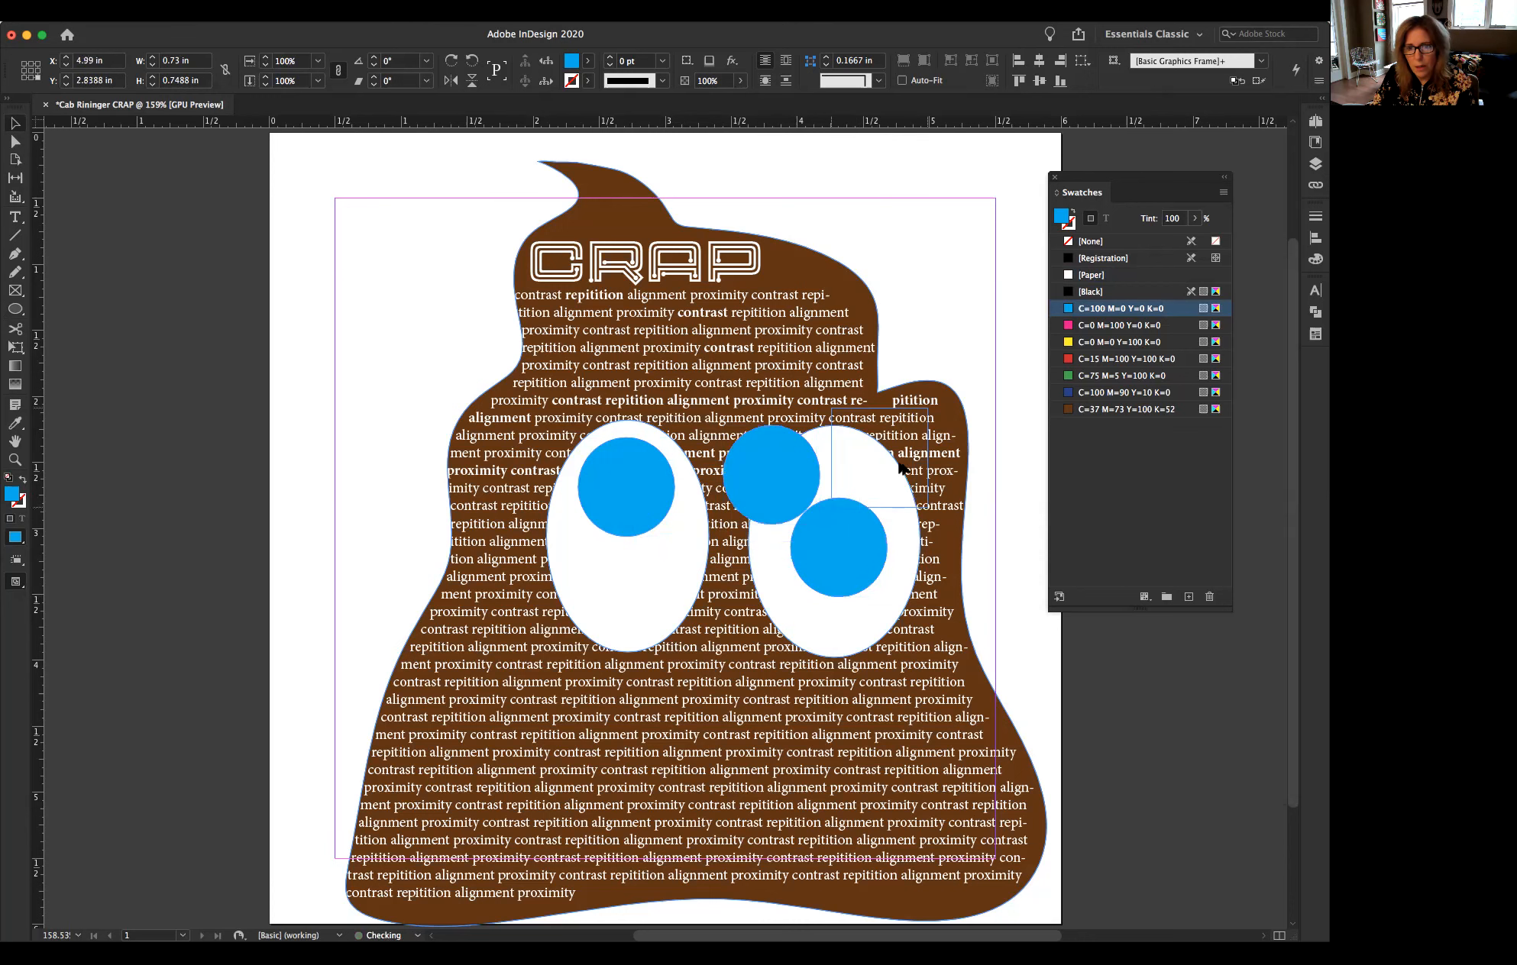
{"action": "key", "text": "super+z"}
{"action": "key", "text": "super+z"}
{"action": "key", "text": "super+z"}
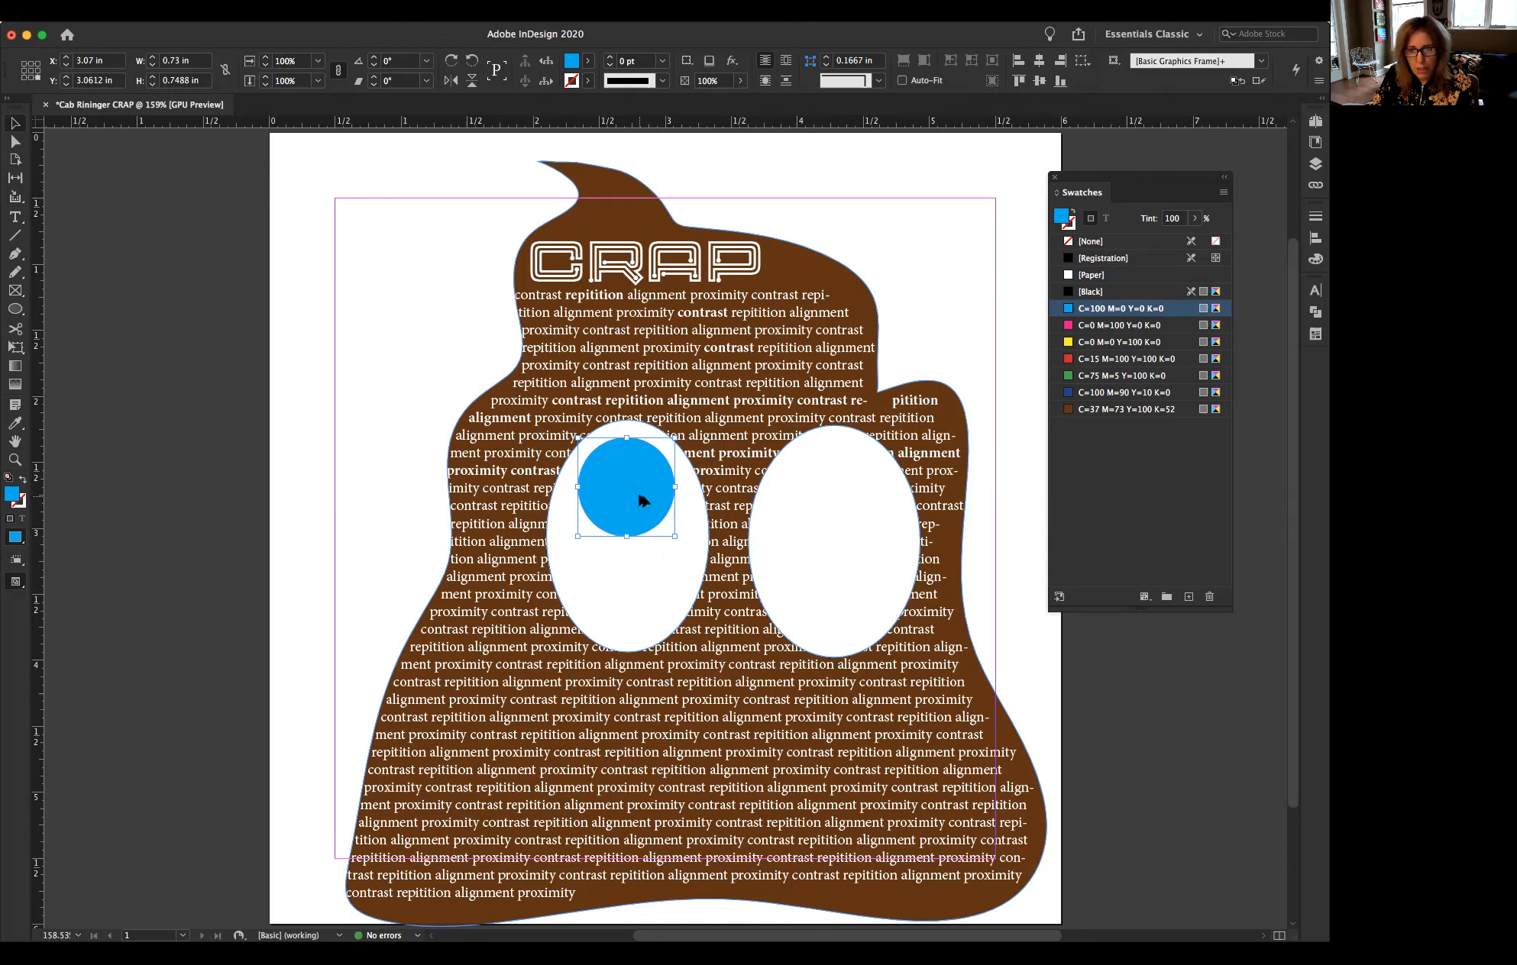
- Duplicate the blue iris horizontally onto the upper part of the right eye and deselect it
{"action": "left_click_drag", "start_coordinate": [642, 500], "coordinate": [851, 505]}
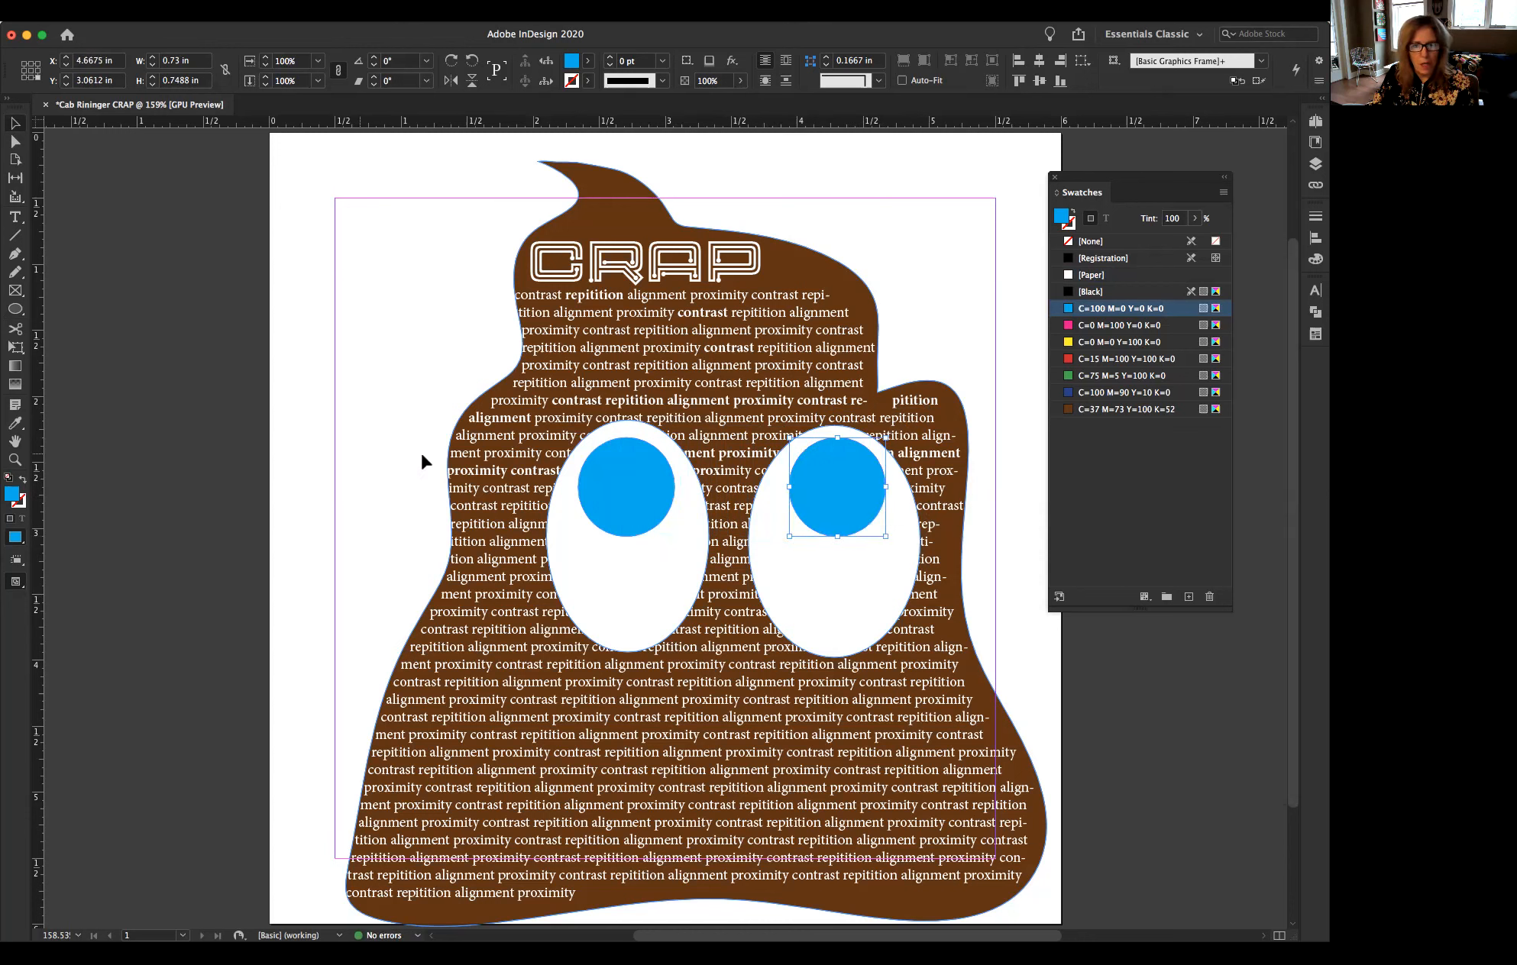
{"action": "left_click", "coordinate": [304, 229]}
- Draw a rectangle about 7.32 x 6.98 in extending beyond all page edges and fill it with C=0 M=100 Y=0 K=0
{"action": "left_click", "coordinate": [19, 308]}
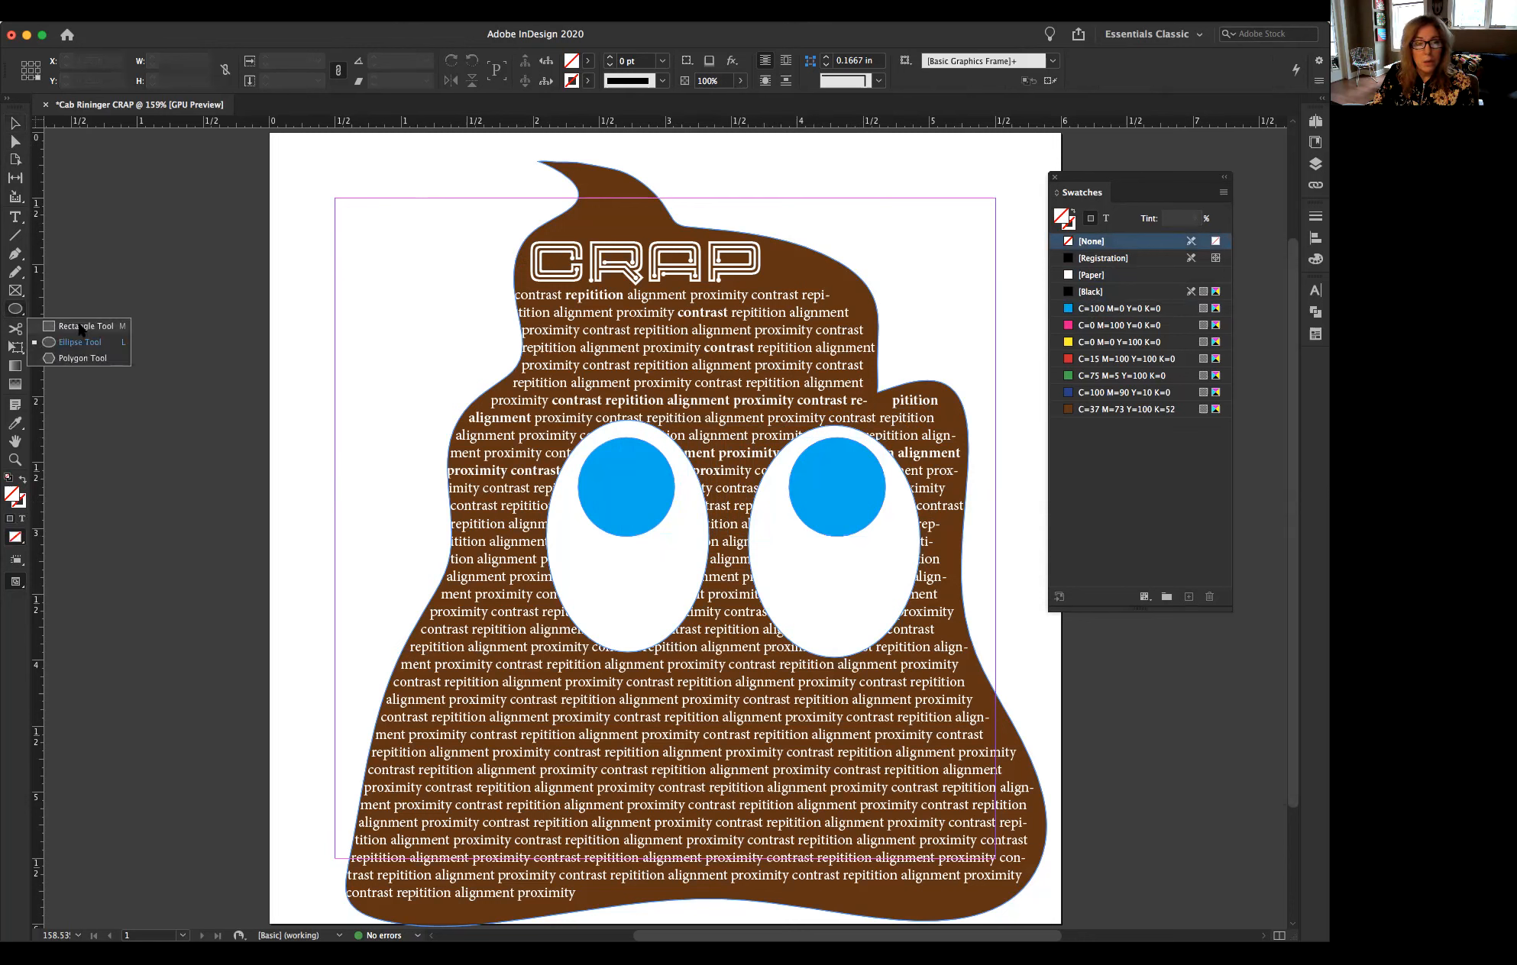
{"action": "left_click", "coordinate": [79, 328]}
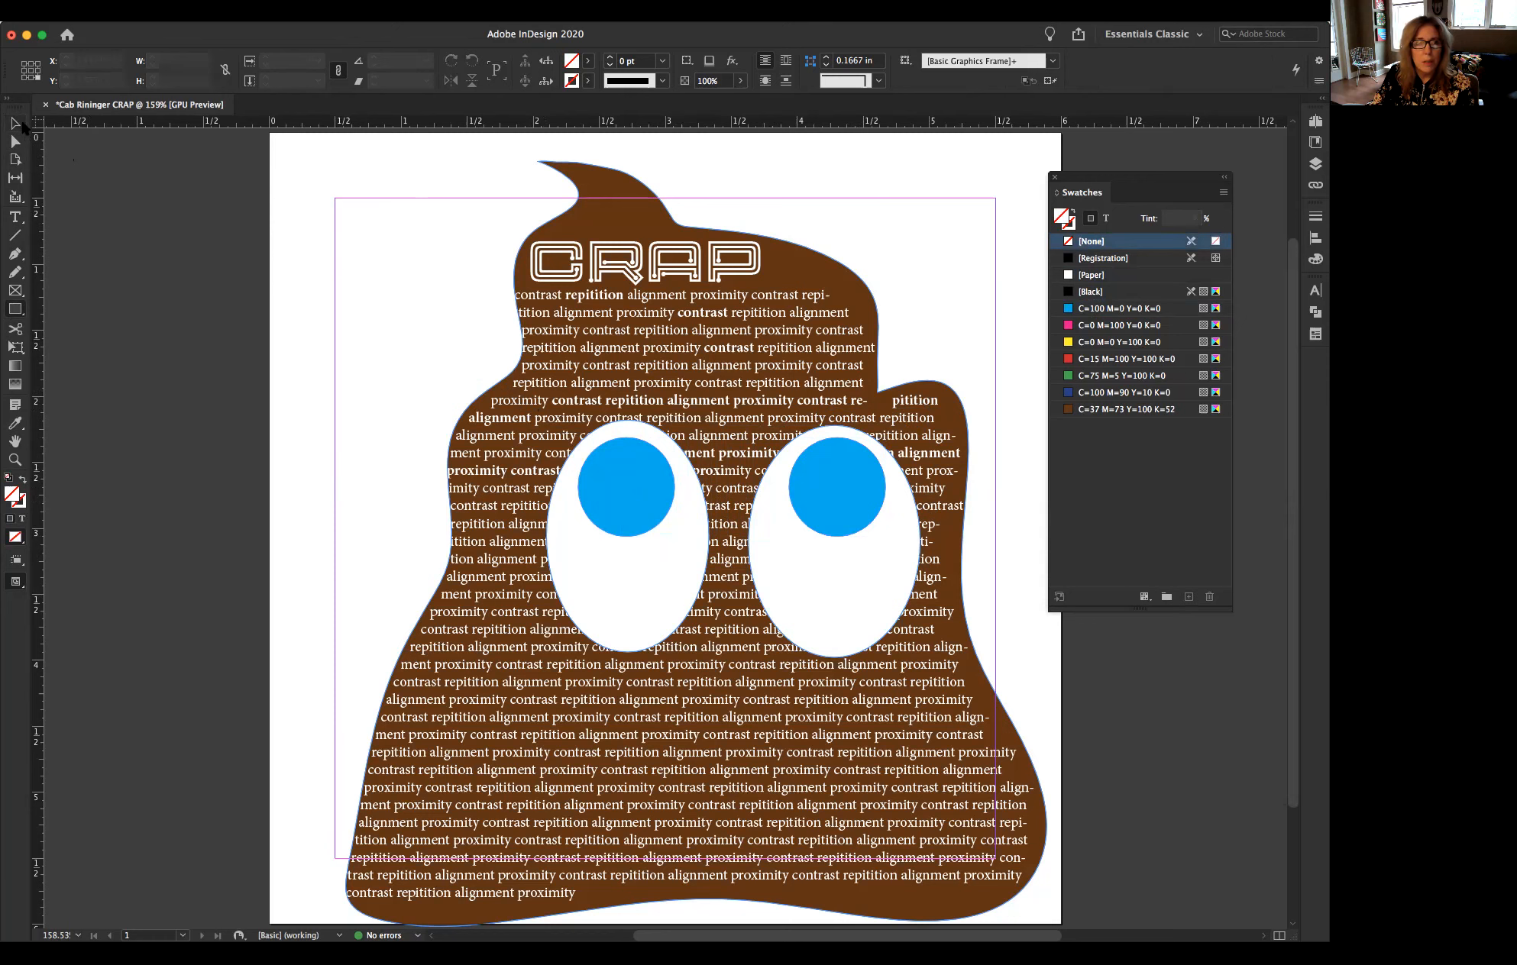
{"action": "left_click", "coordinate": [420, 279], "text": "alt+super"}
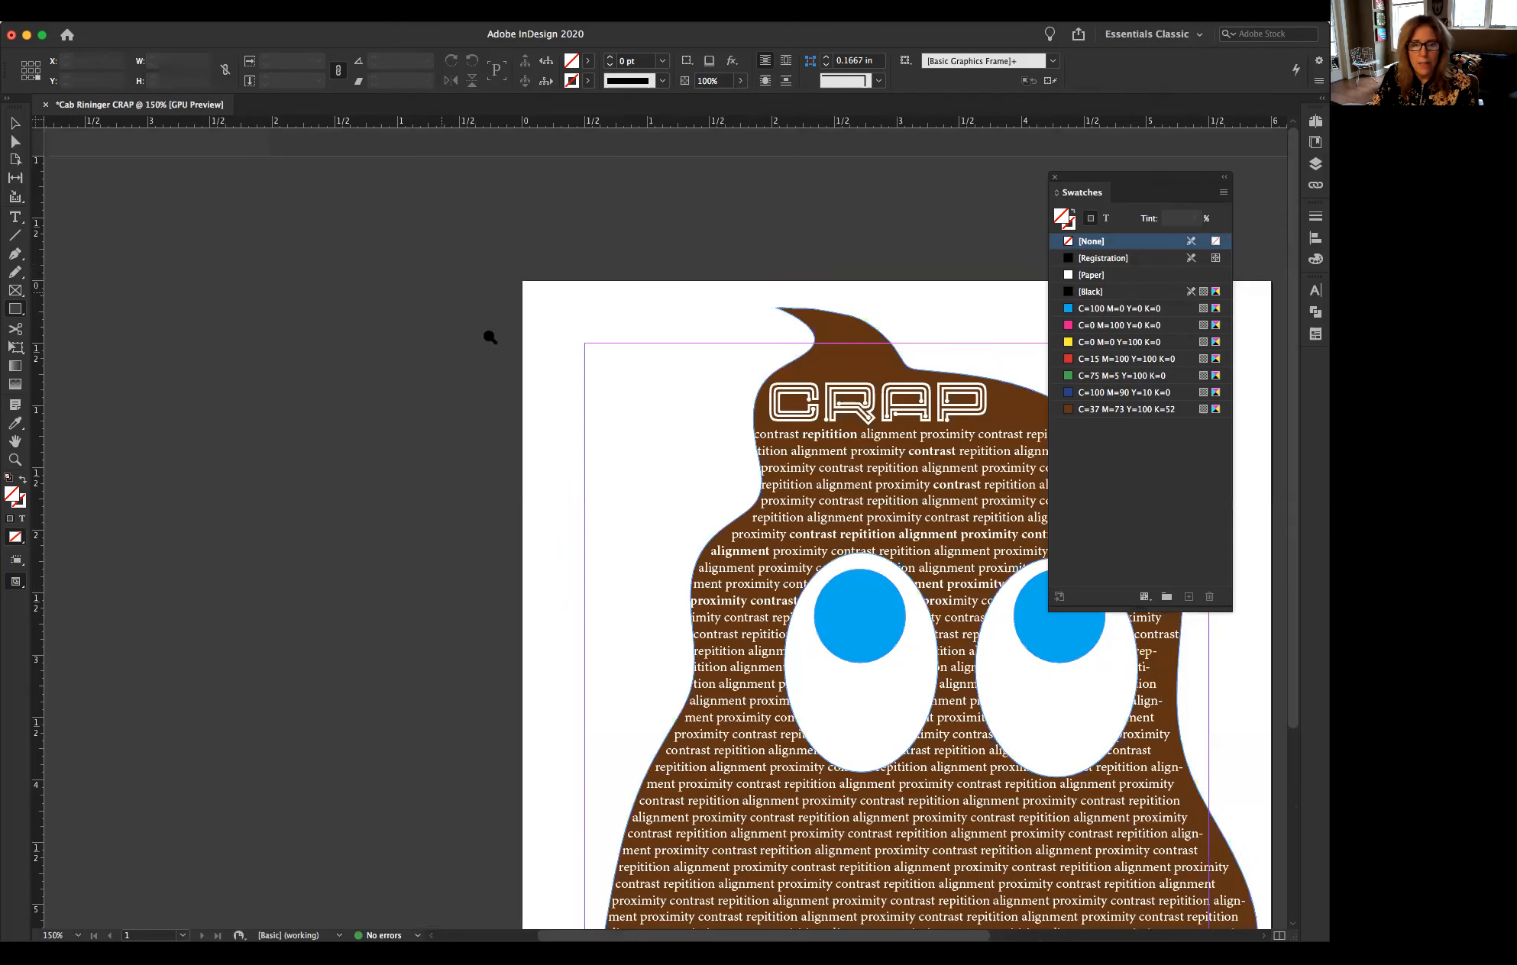
{"action": "left_click", "coordinate": [689, 428], "text": "alt+super"}
{"action": "left_click", "coordinate": [672, 423], "text": "alt+super"}
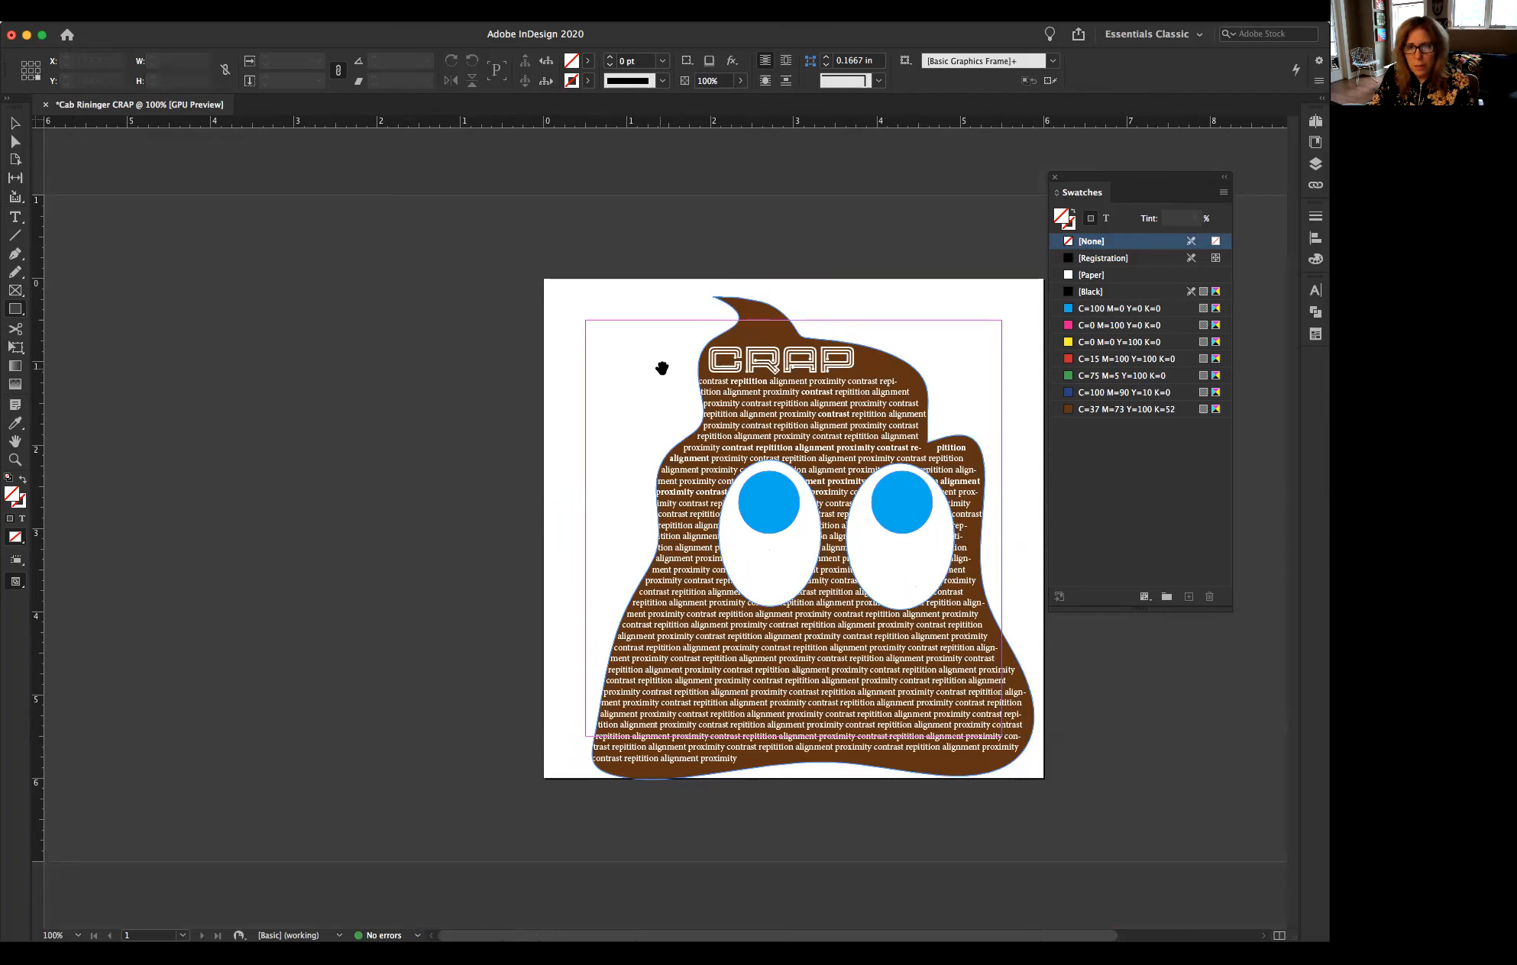
{"action": "left_click_drag", "start_coordinate": [637, 364], "coordinate": [382, 363]}
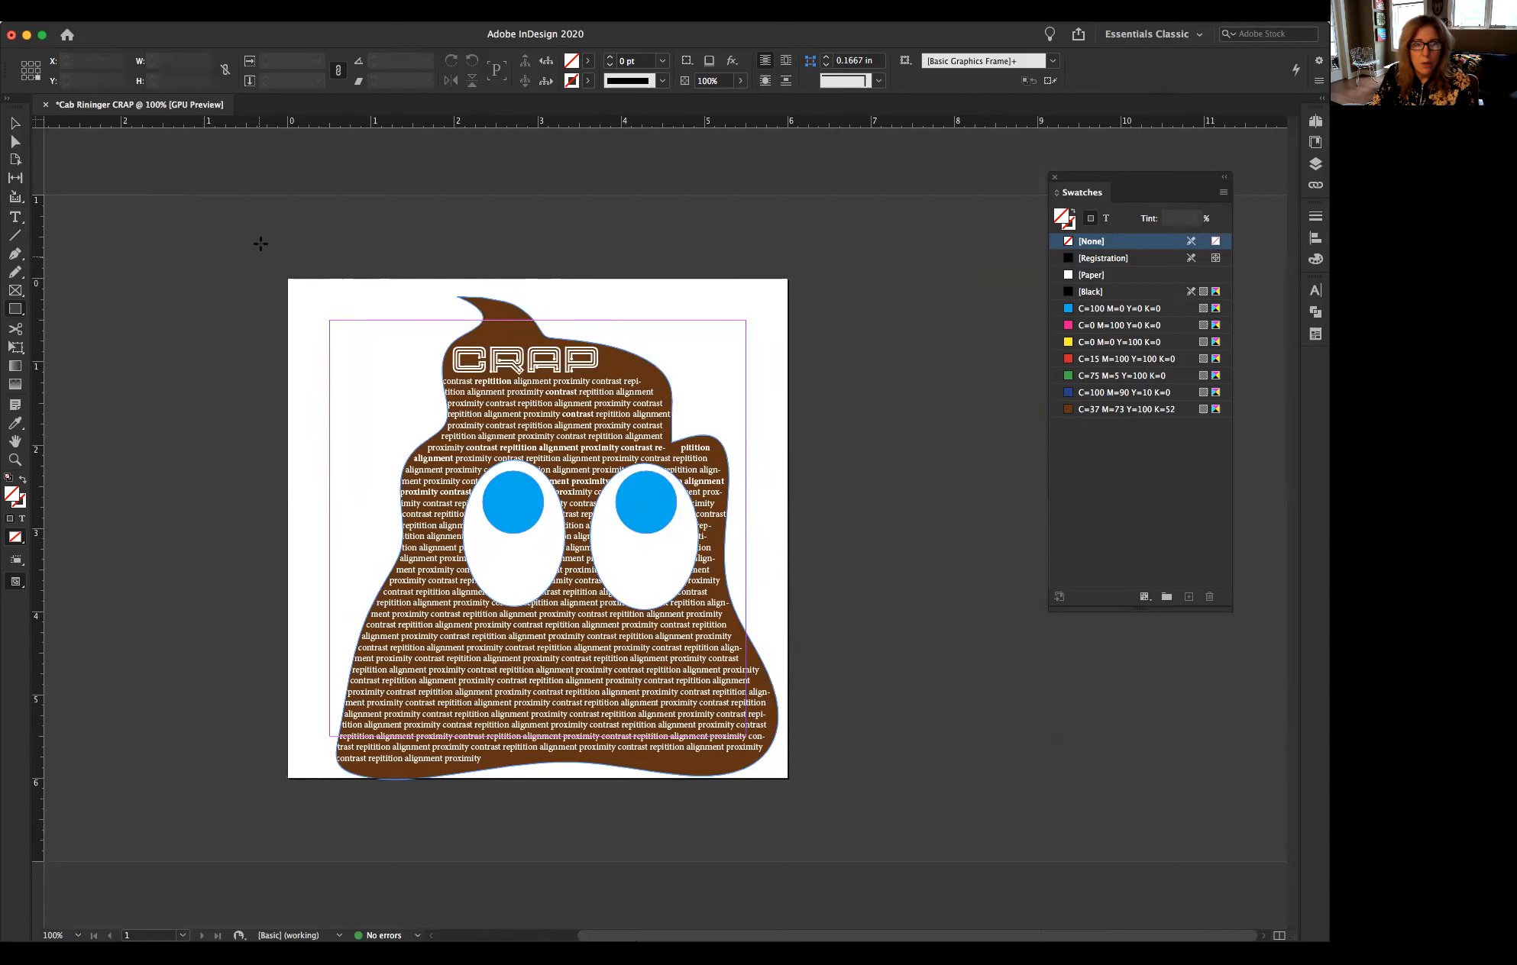
{"action": "left_click_drag", "start_coordinate": [252, 237], "coordinate": [861, 818]}
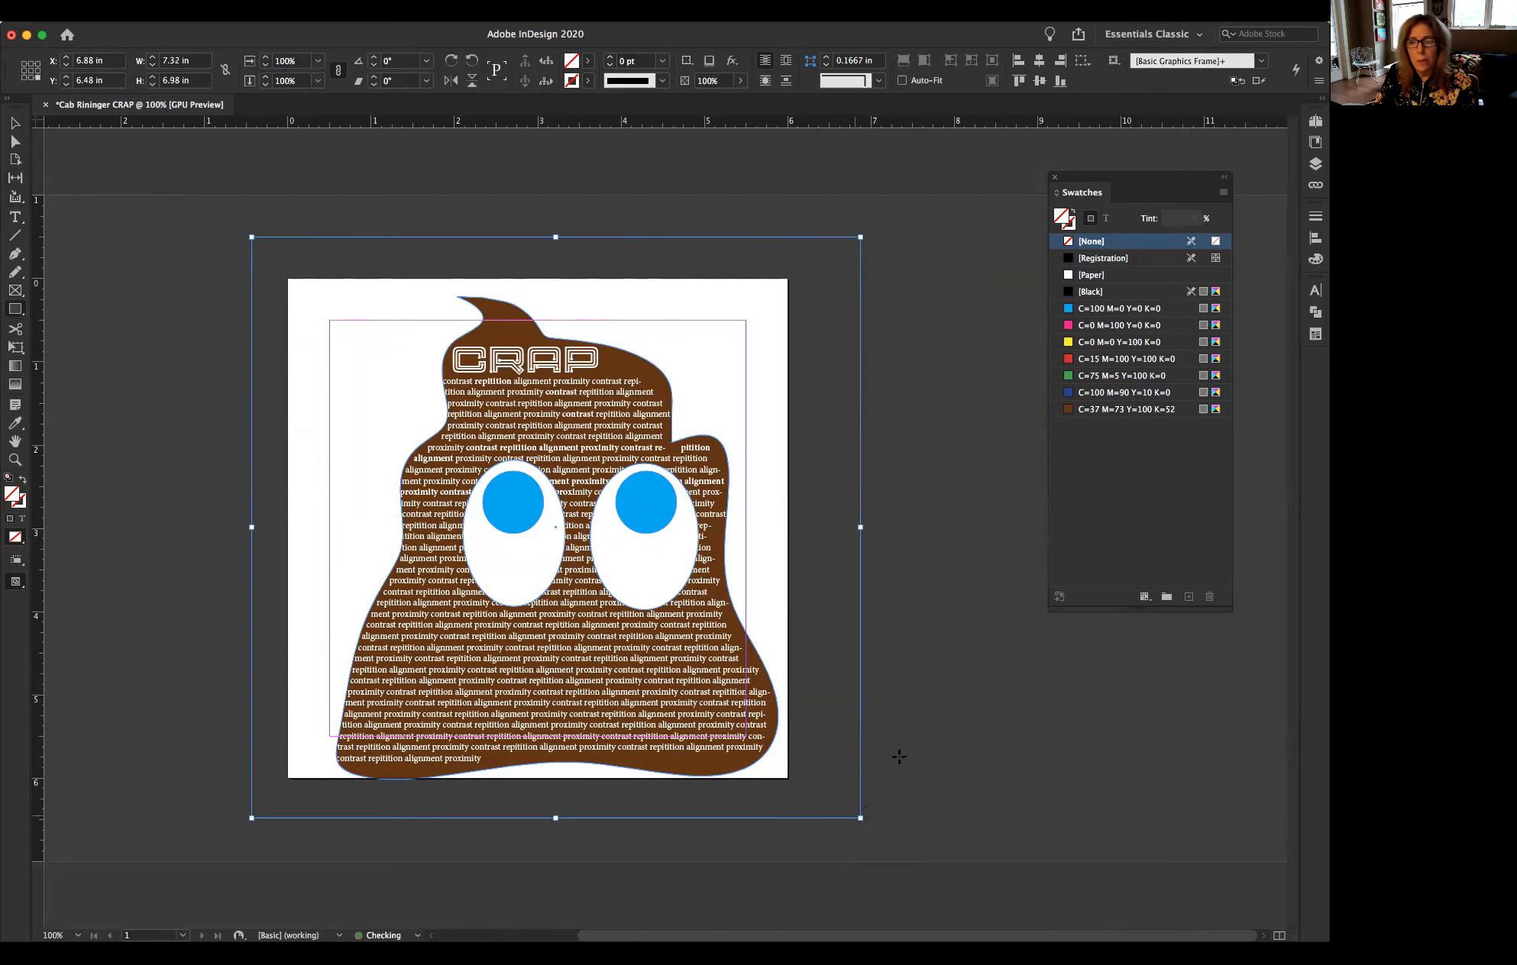
{"action": "left_click", "coordinate": [1070, 327]}
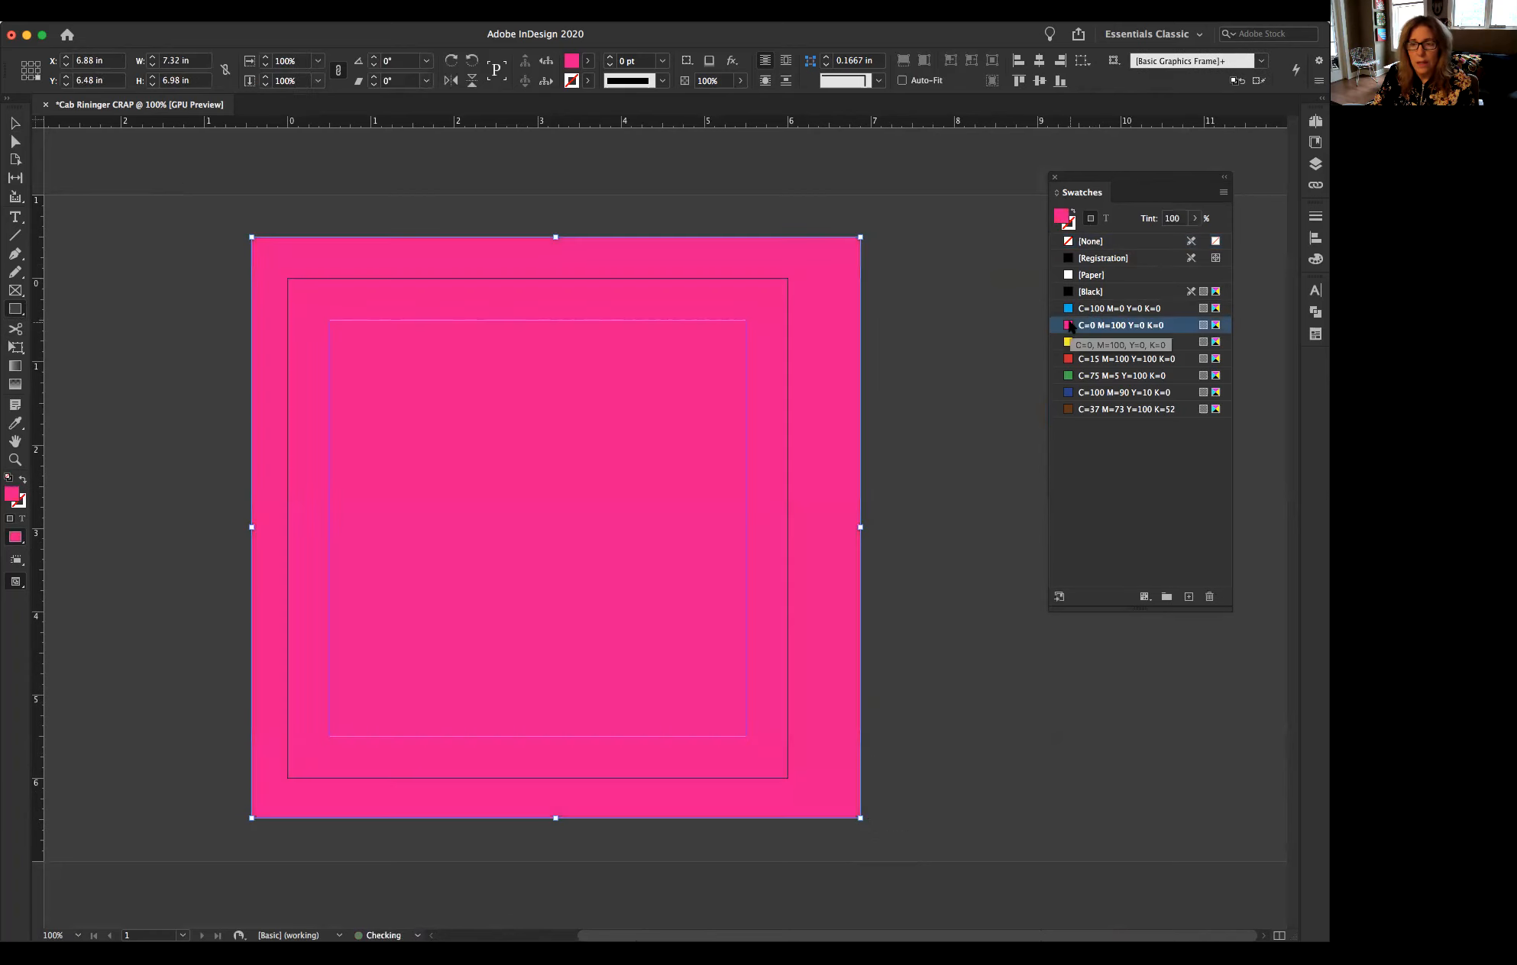
- Send the magenta rectangle to the back, behind the brown shape and the eyes, and deselect it
{"action": "left_click", "coordinate": [15, 123]}
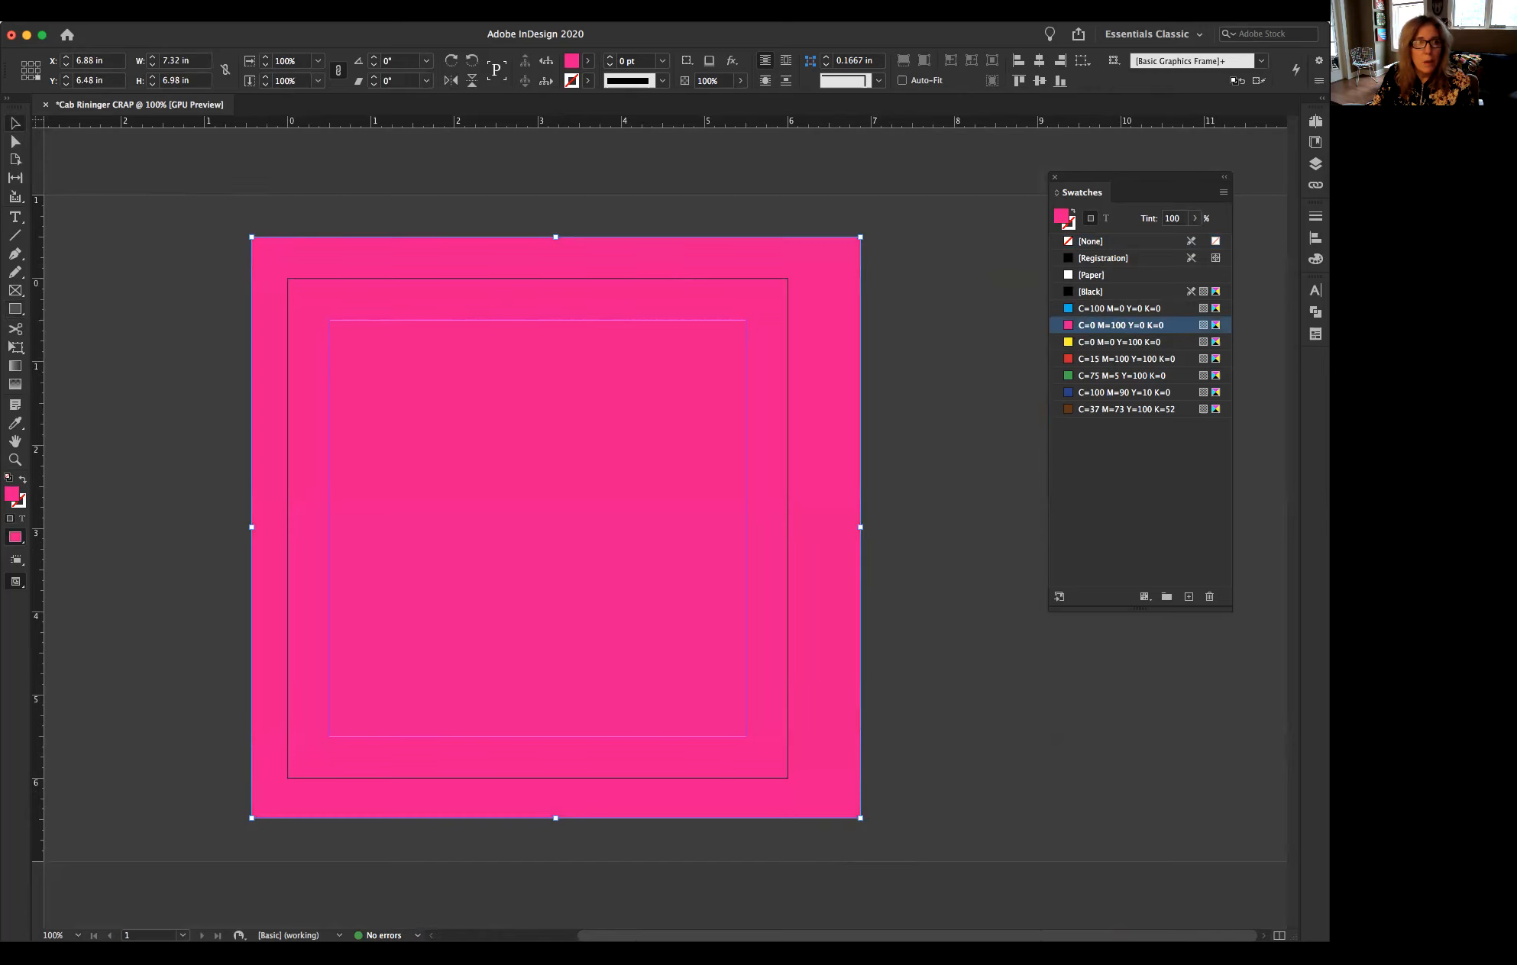
{"action": "mouse_move", "coordinate": [1, 25]}
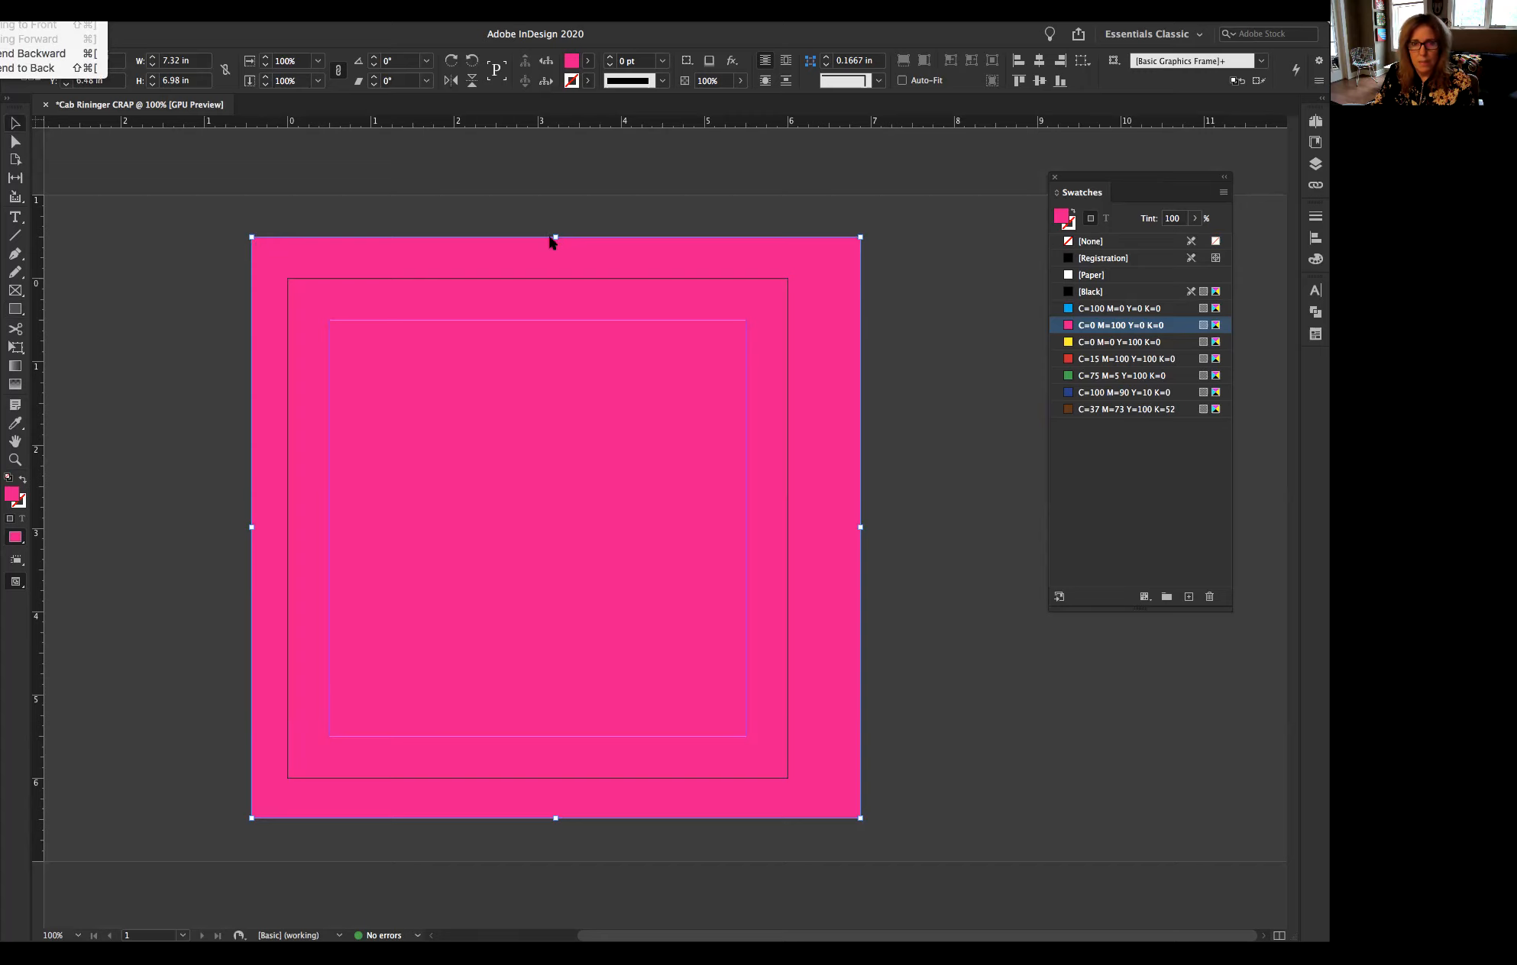
{"action": "left_click", "coordinate": [273, 229]}
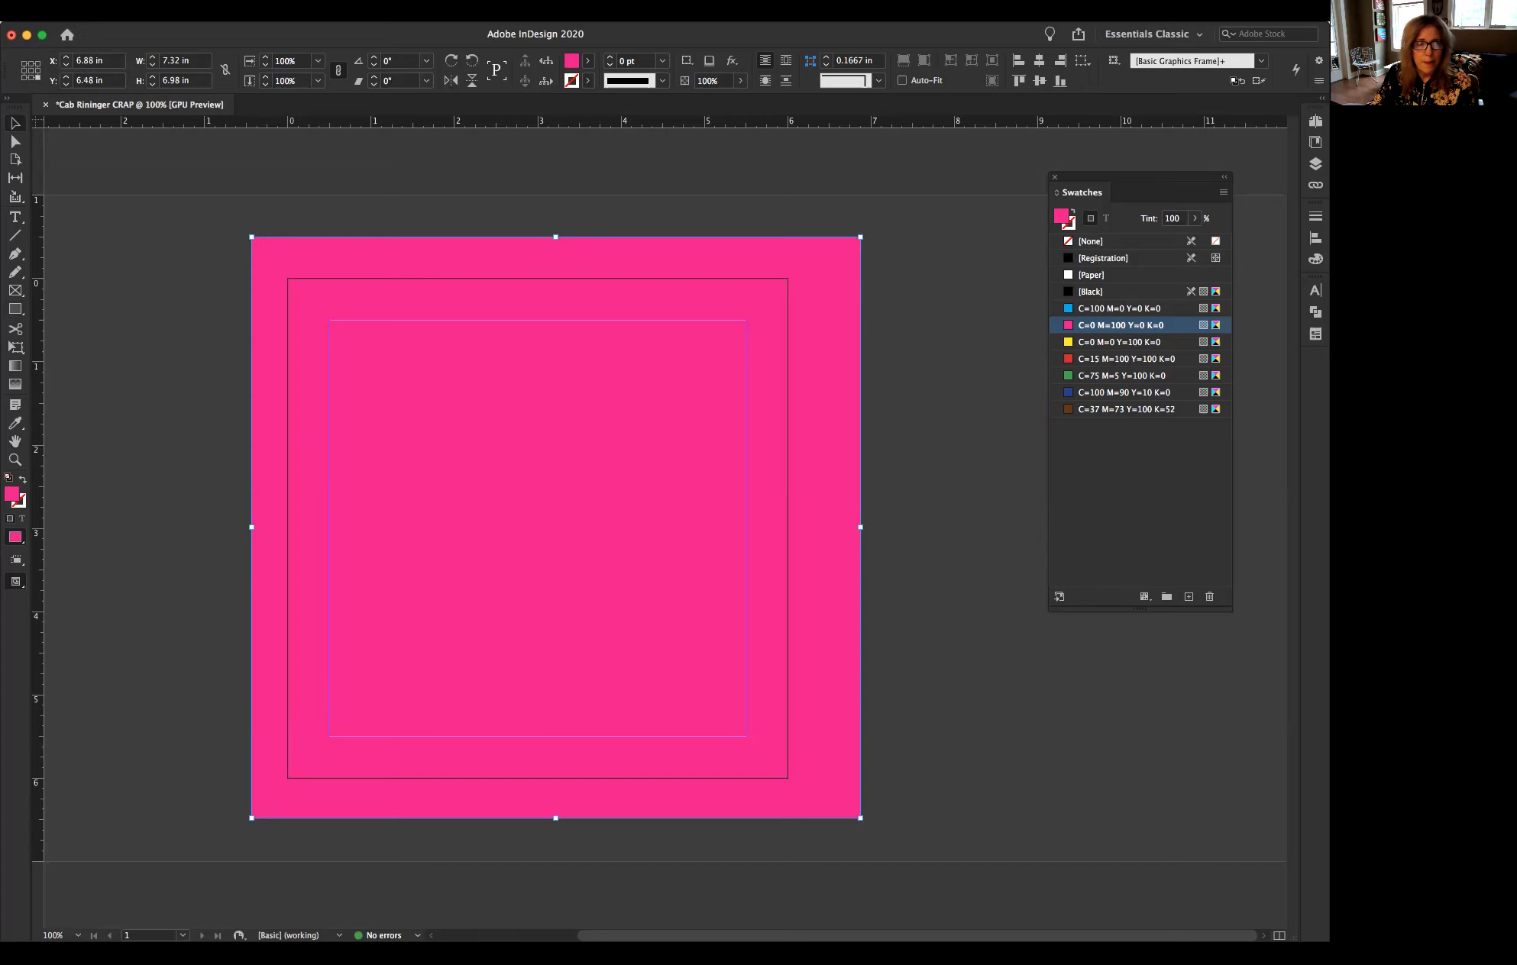
{"action": "right_click", "coordinate": [407, 253]}
{"action": "left_click", "coordinate": [389, 229]}
{"action": "left_click", "coordinate": [223, 272]}
{"action": "left_click", "coordinate": [292, 247]}
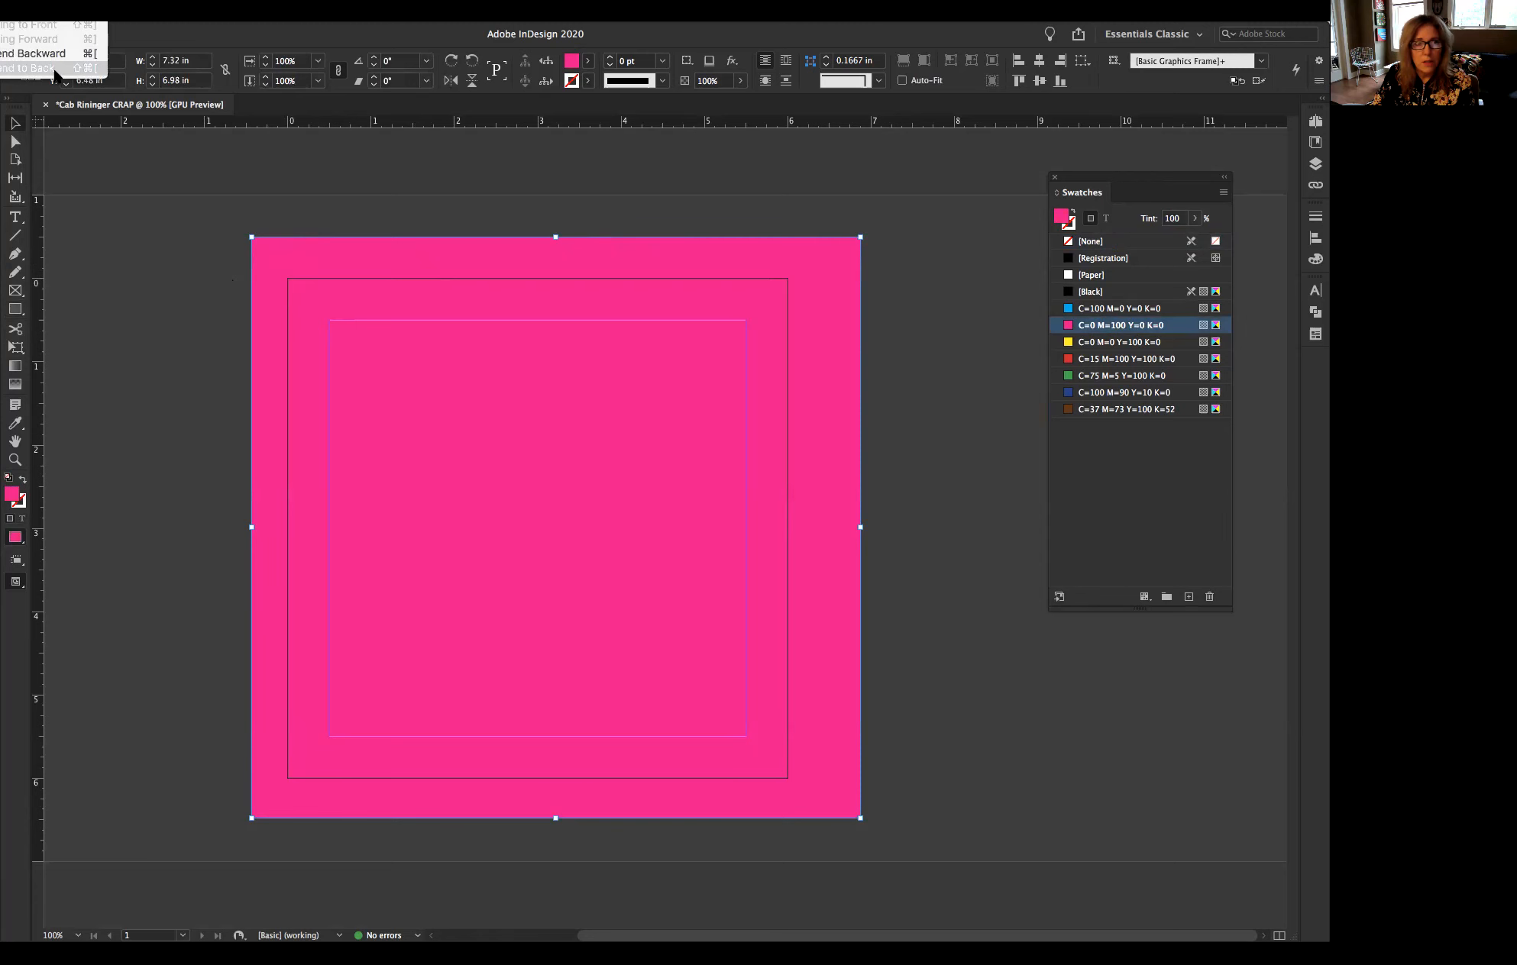
{"action": "left_click", "coordinate": [54, 74]}
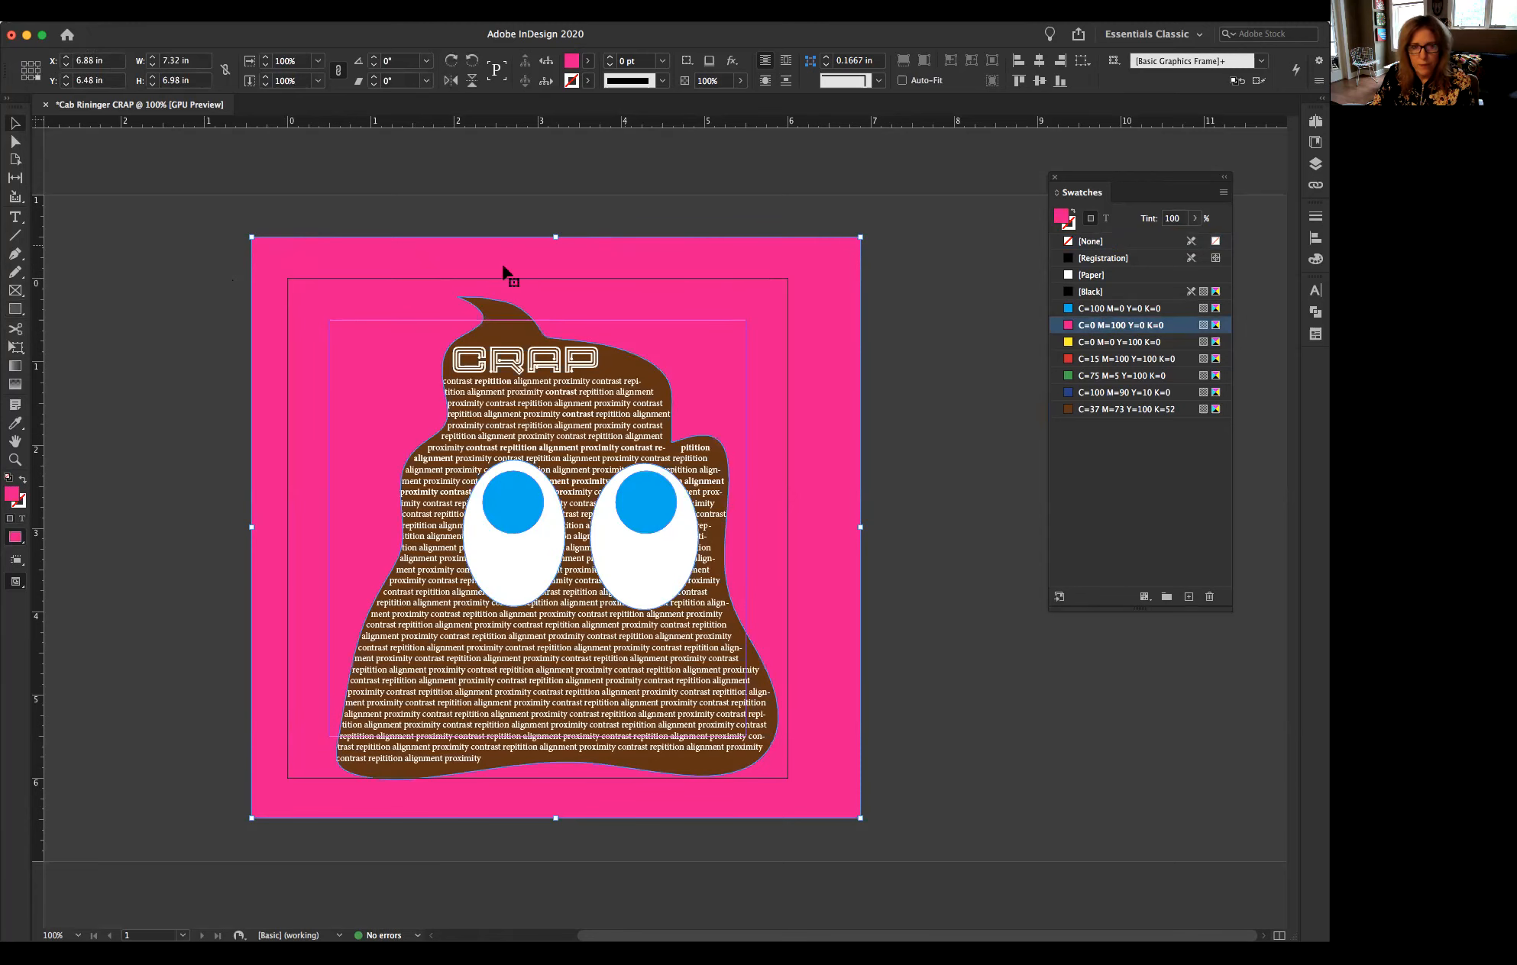
{"action": "left_click", "coordinate": [143, 217]}
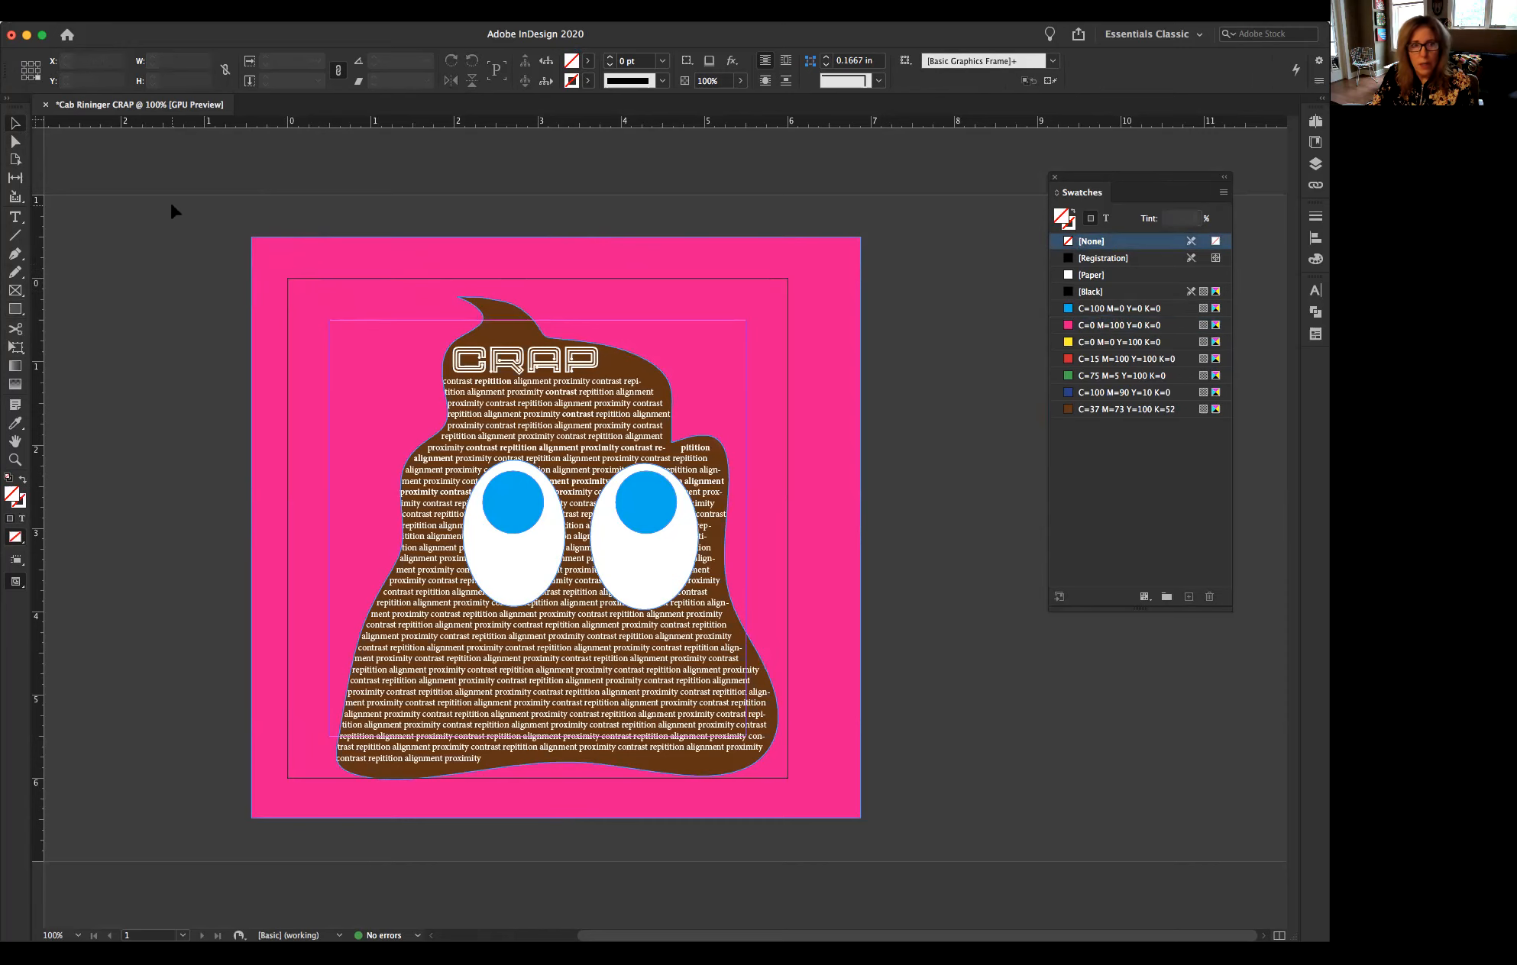
- Toggle between the preview and normal screen modes to check the trimmed design with its magenta background
{"action": "key", "text": "w"}
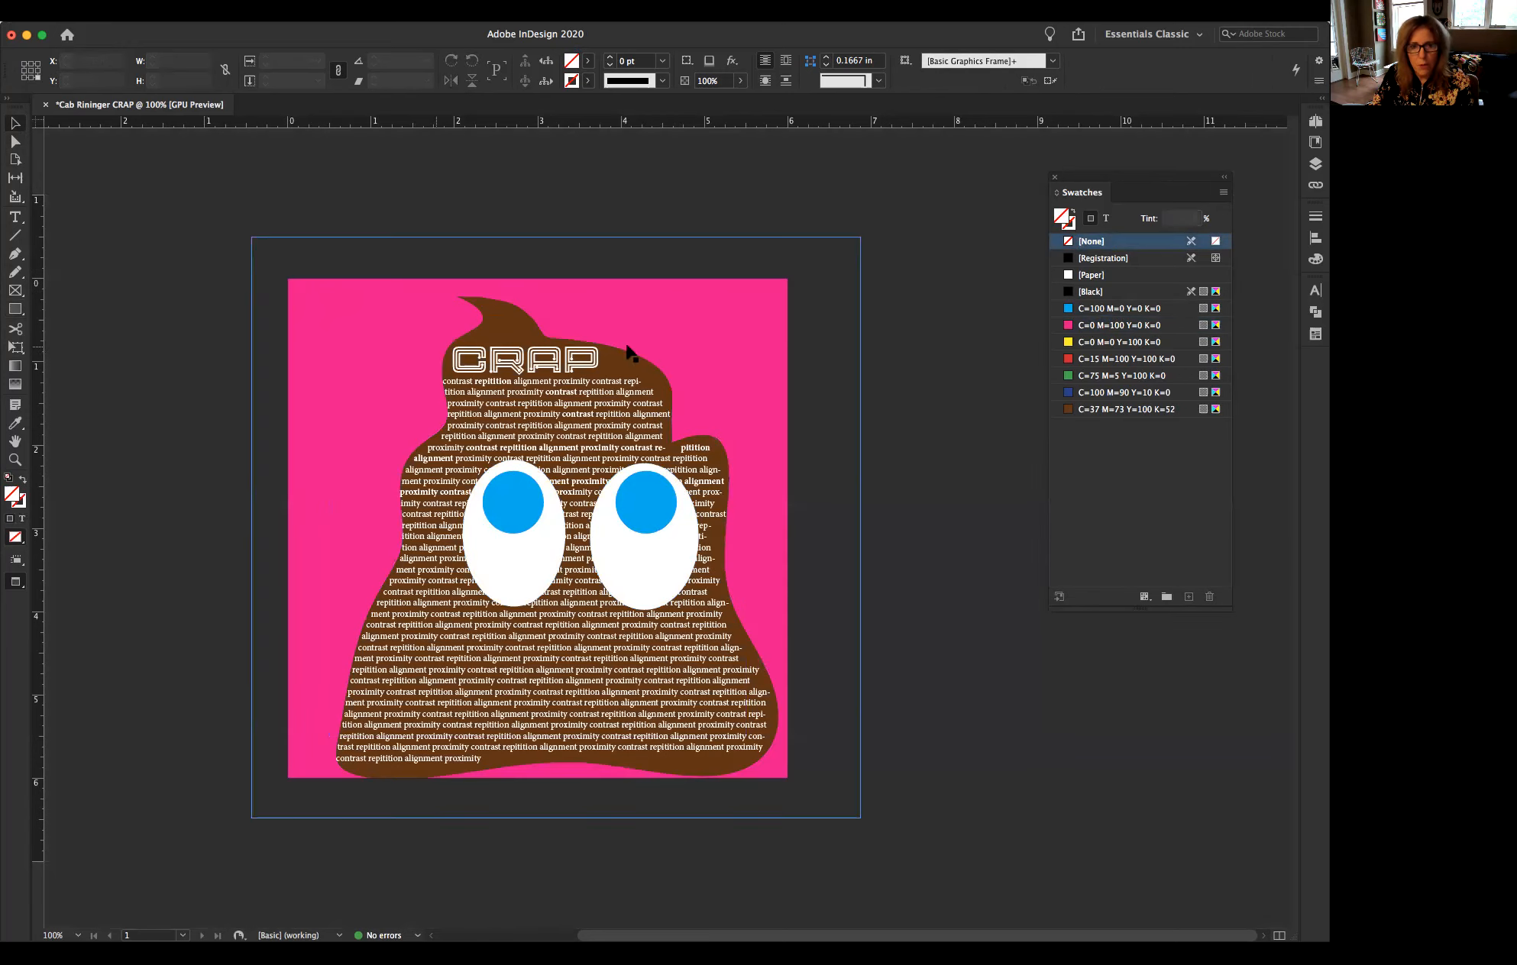
{"action": "key", "text": "w"}
{"action": "key", "text": "w"}
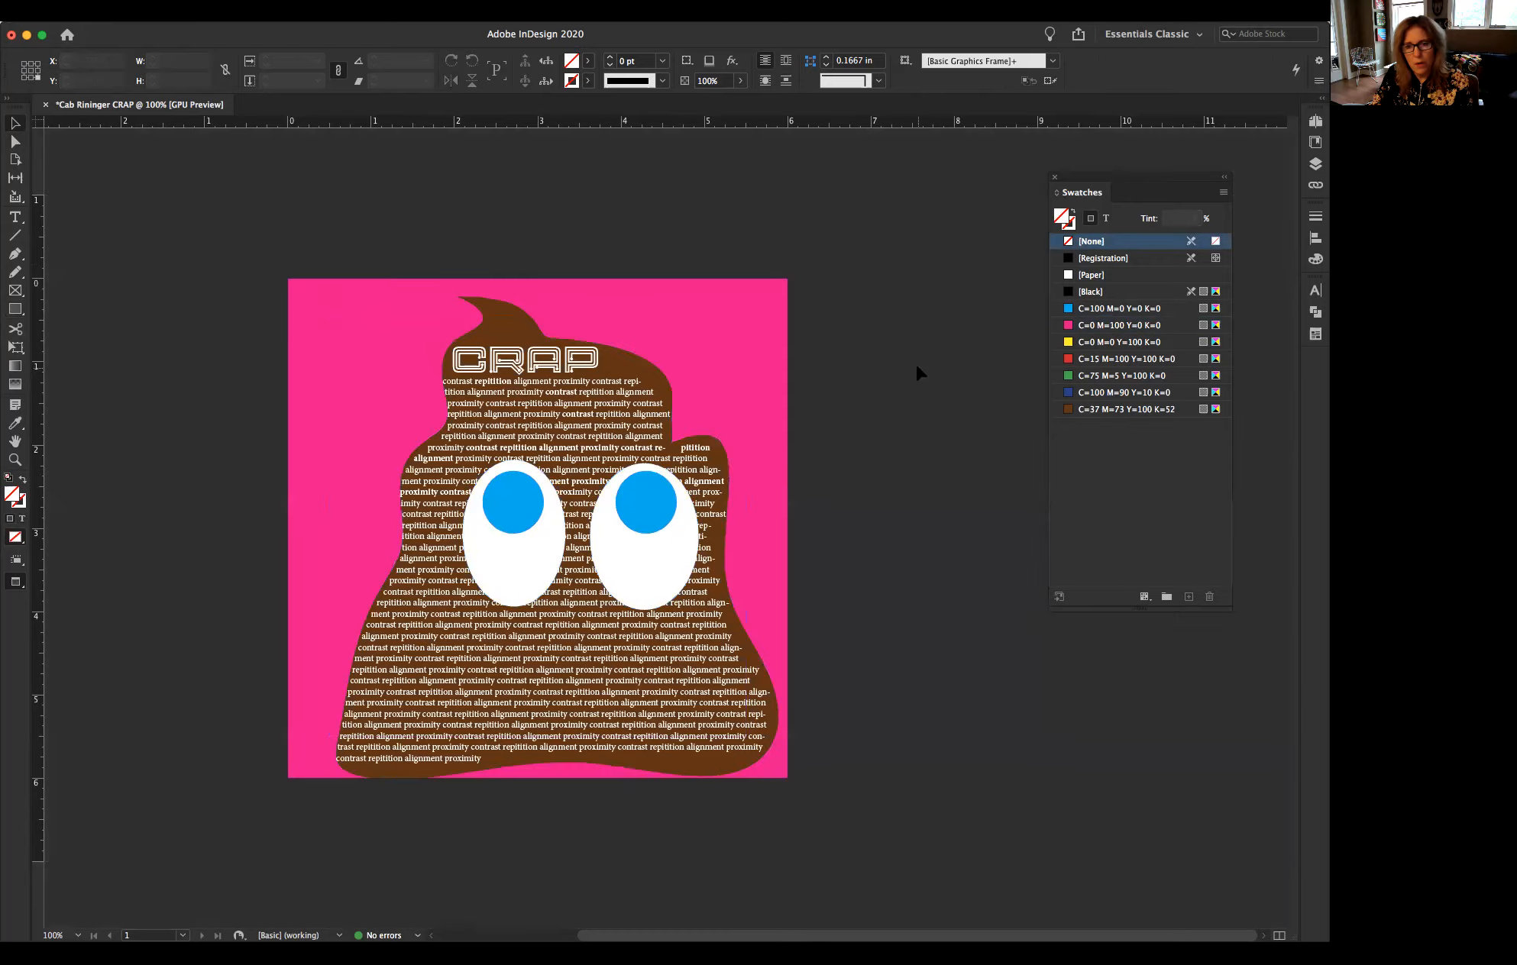
{"action": "key", "text": "w"}
{"action": "key", "text": "w"}
{"action": "key", "text": "w"}
{"action": "key", "text": "w"}
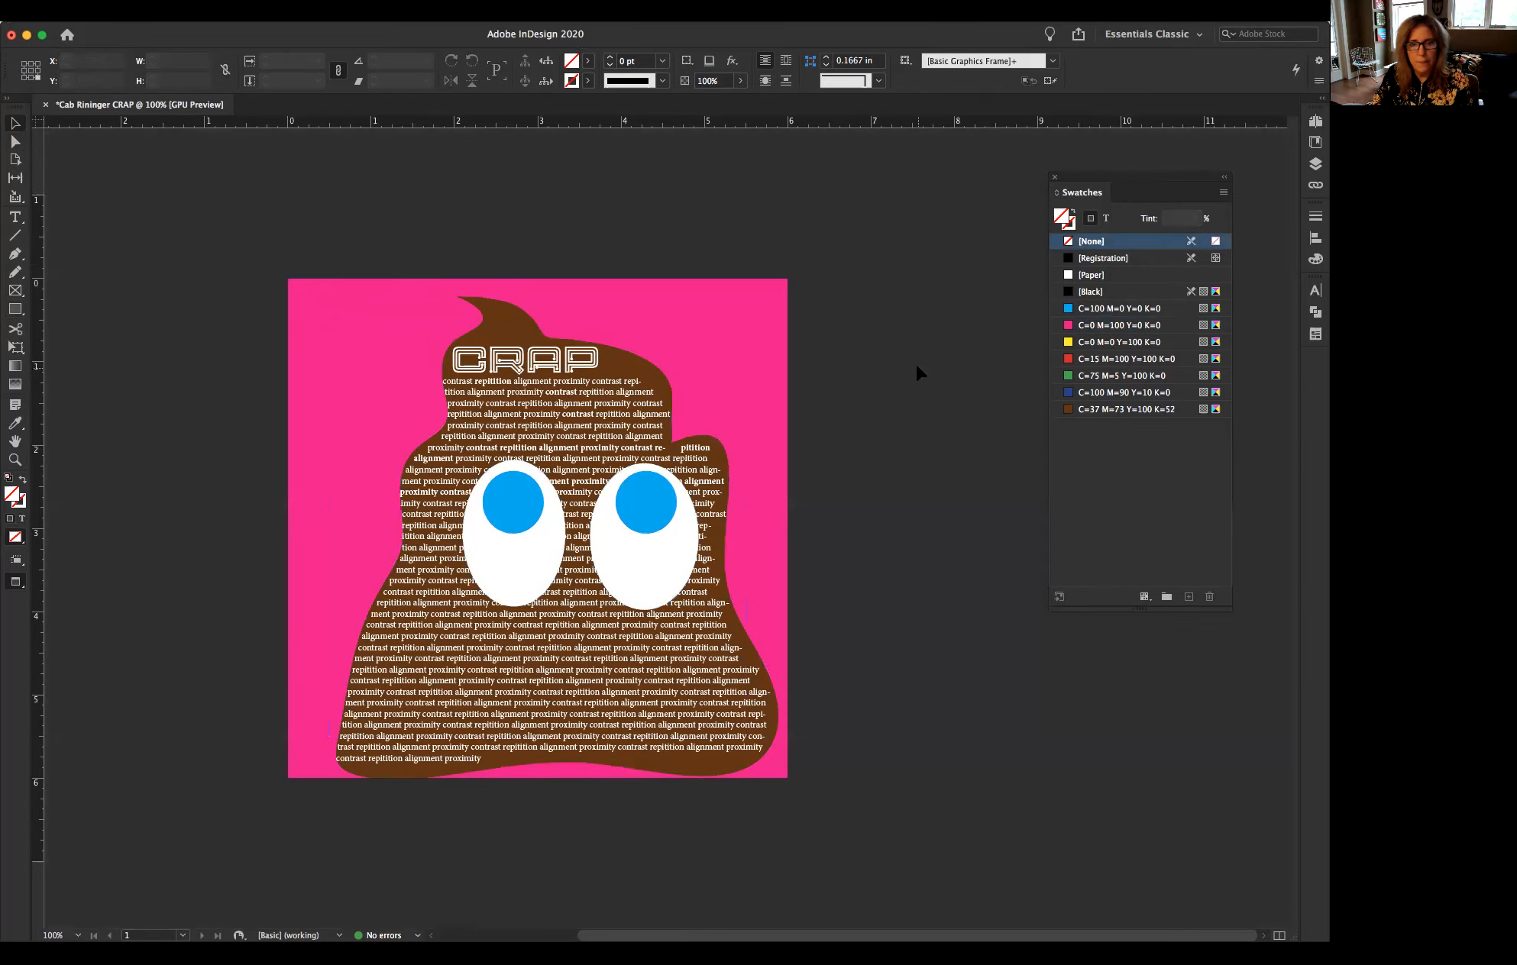
{"action": "key", "text": "w"}
- Draw a rectangle about 5.19 x 5.18 in inside the page and fill it with C=0 M=100 Y=0 K=0 at 55% tint
{"action": "left_click", "coordinate": [15, 309]}
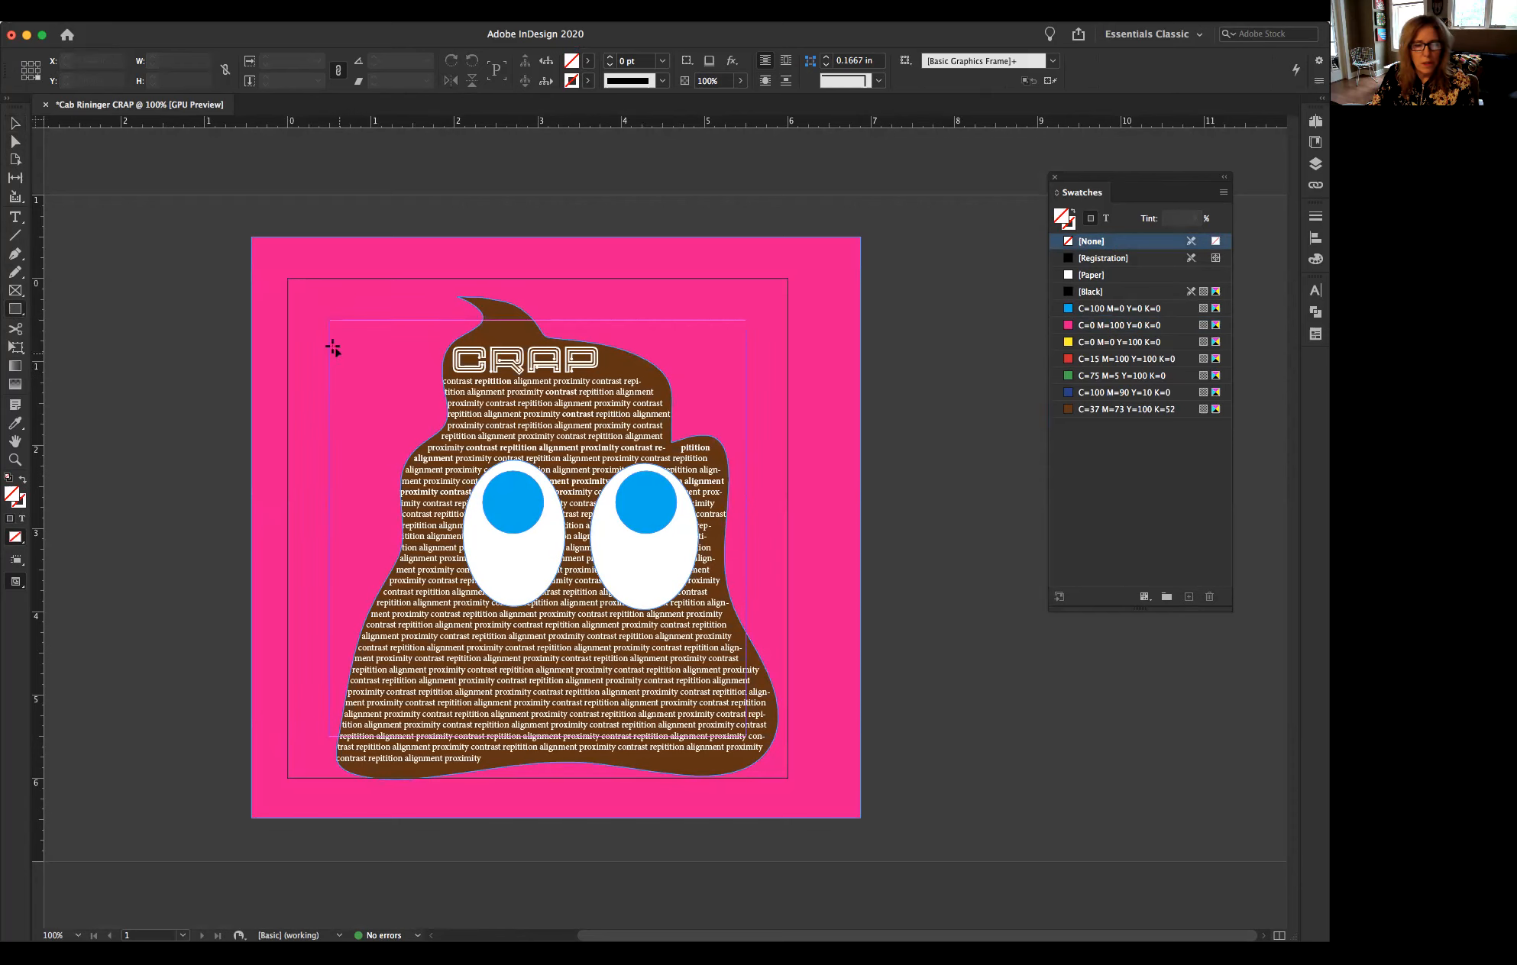
{"action": "left_click_drag", "start_coordinate": [328, 326], "coordinate": [761, 752]}
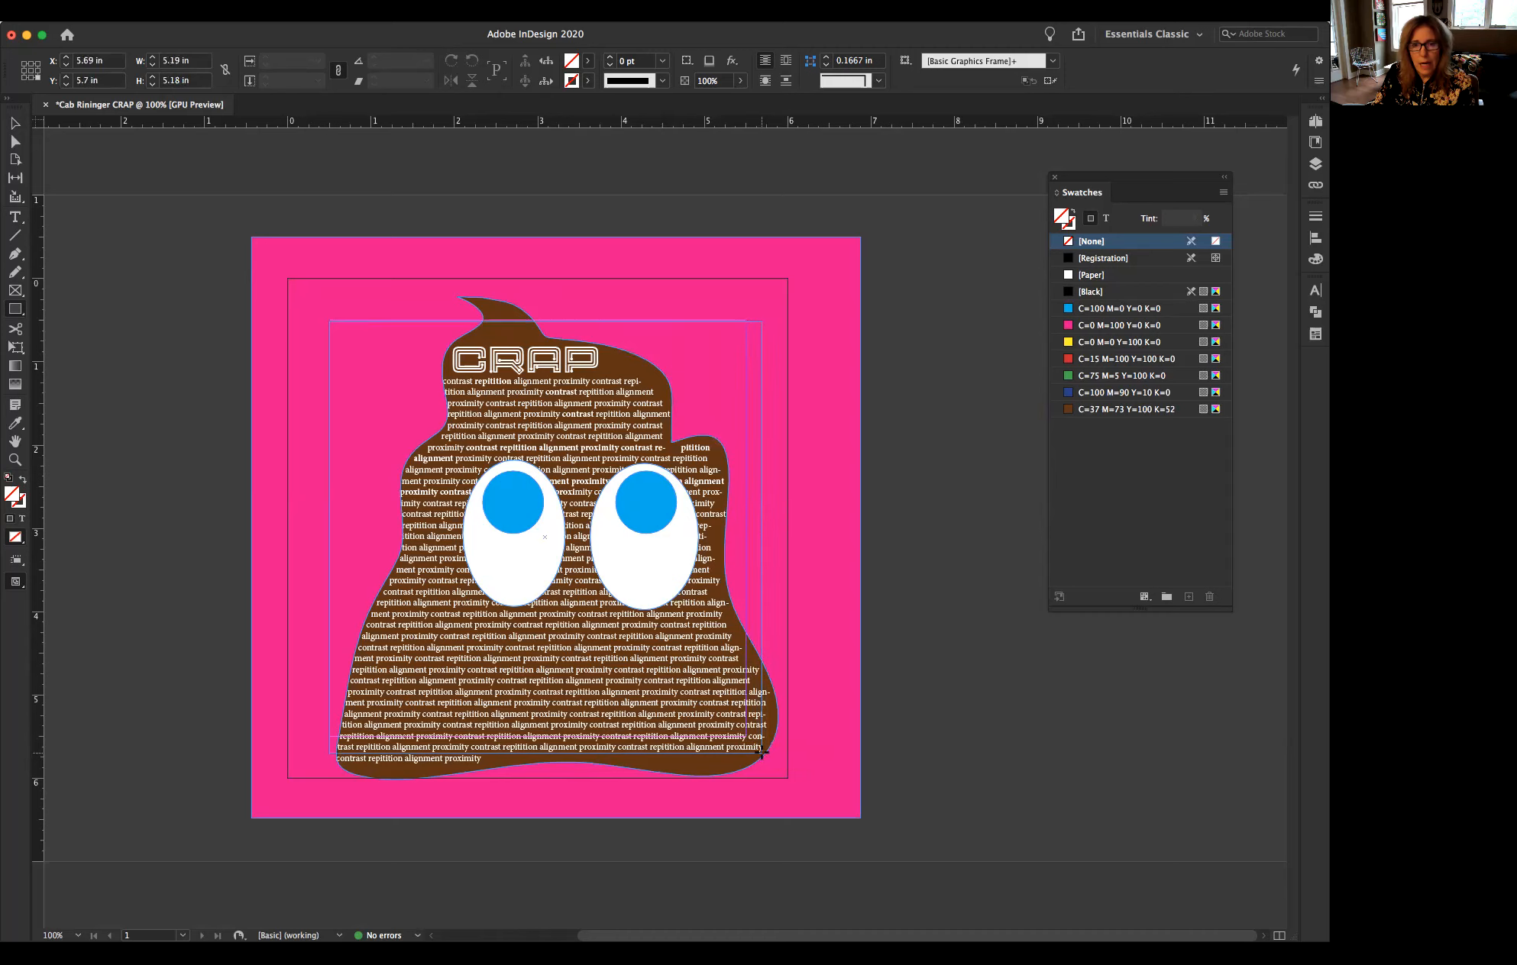
{"action": "left_click", "coordinate": [1070, 326]}
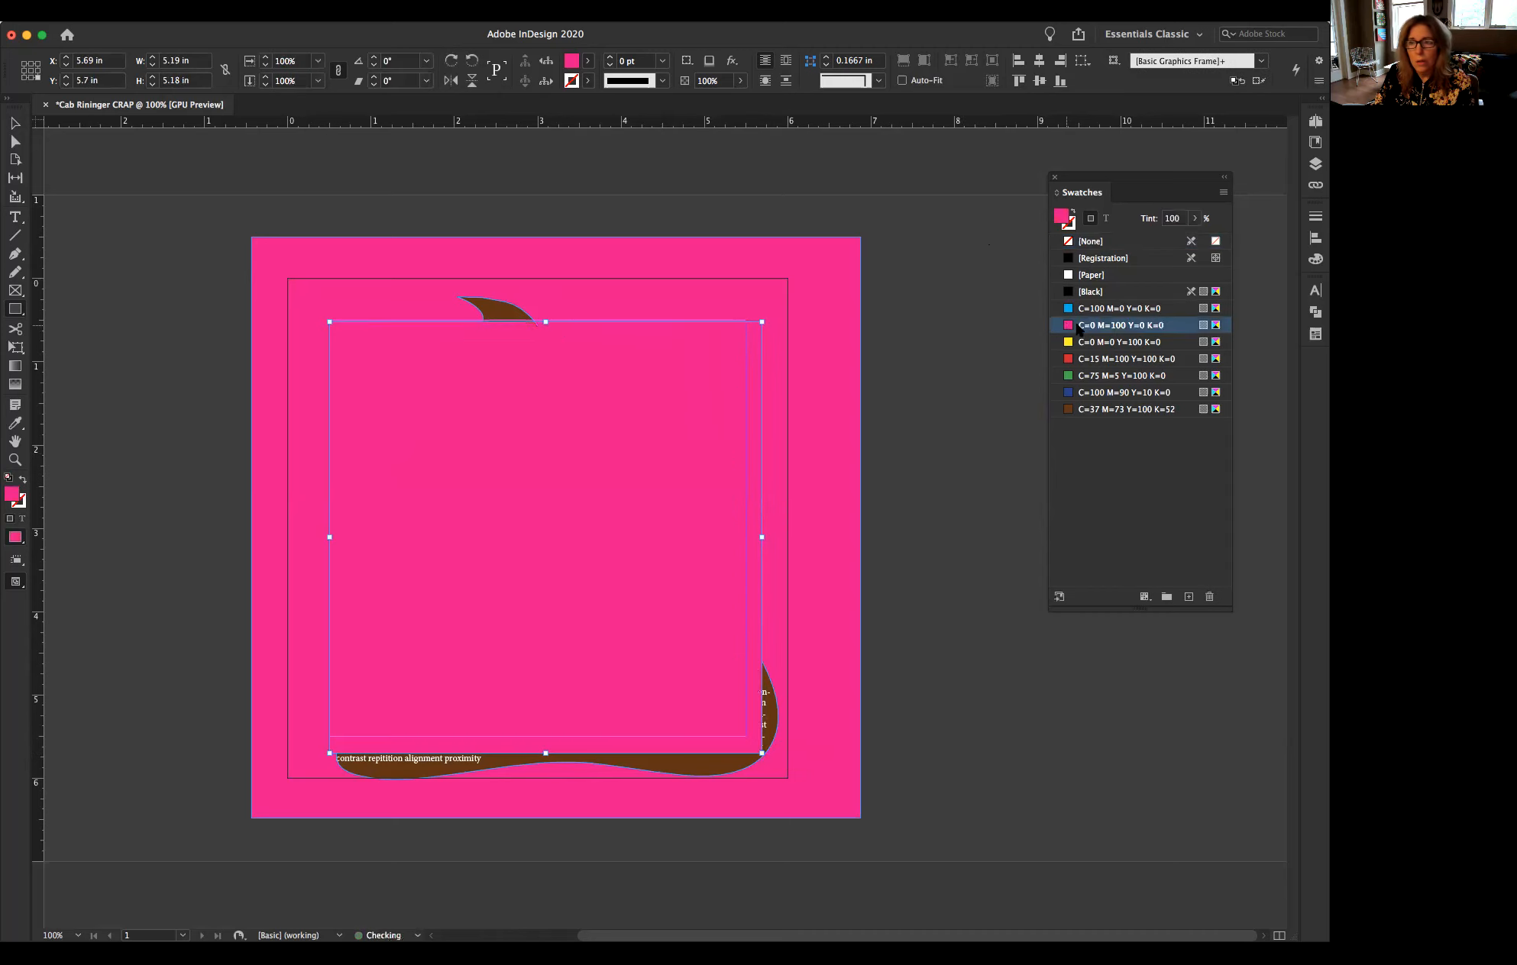
{"action": "left_click_drag", "start_coordinate": [1089, 181], "coordinate": [993, 184]}
{"action": "left_click", "coordinate": [1100, 223]}
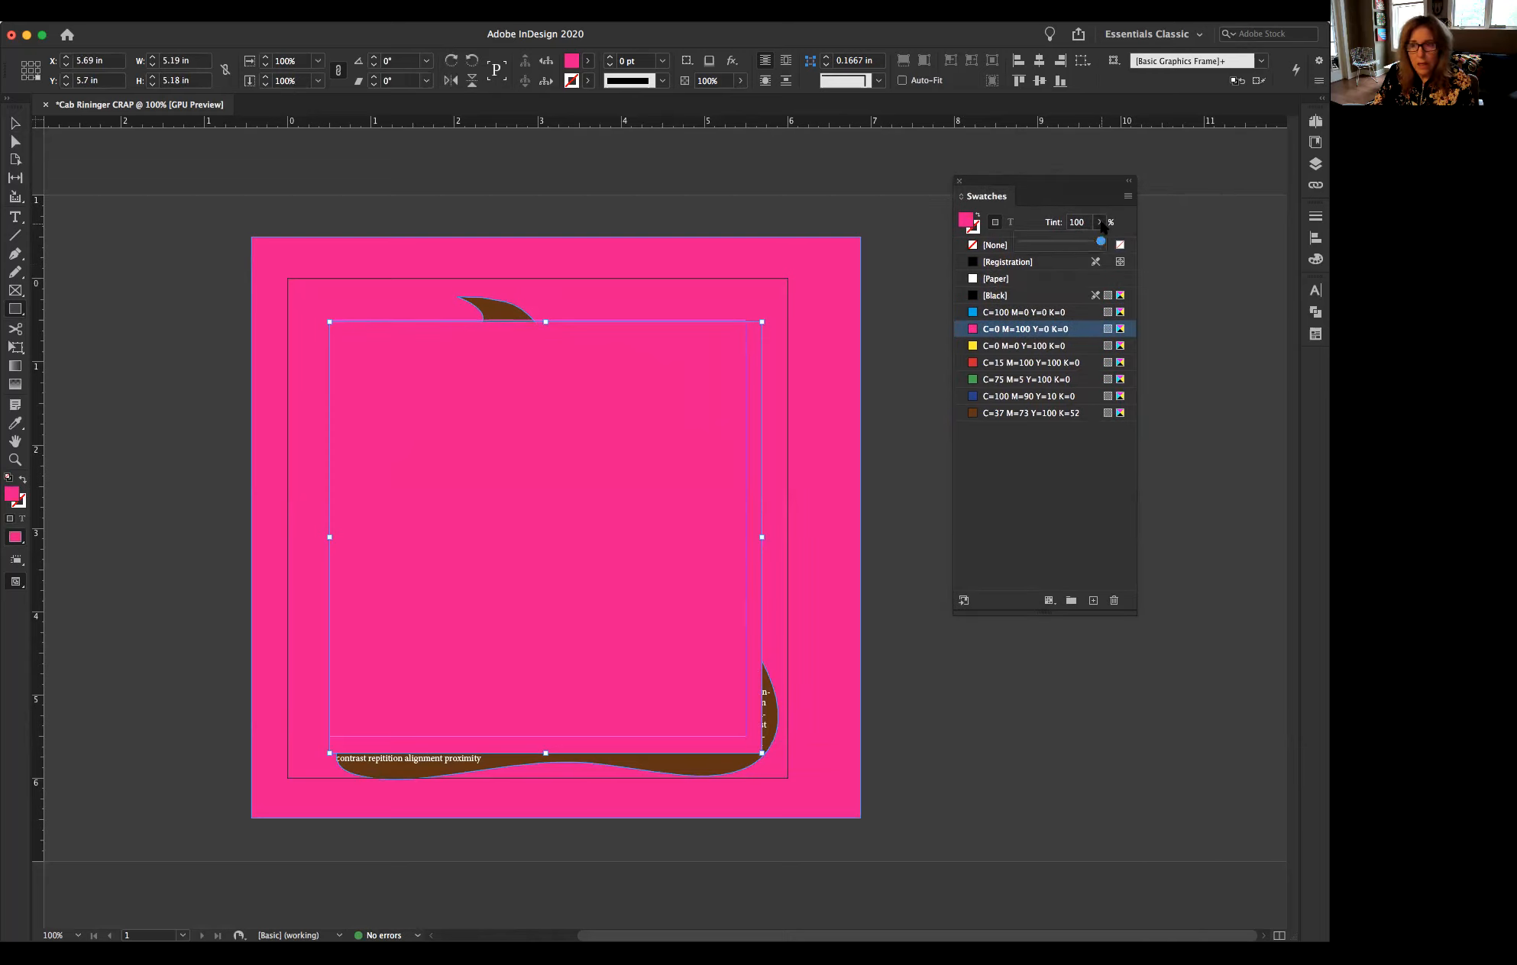
{"action": "left_click_drag", "start_coordinate": [1104, 243], "coordinate": [1063, 248]}
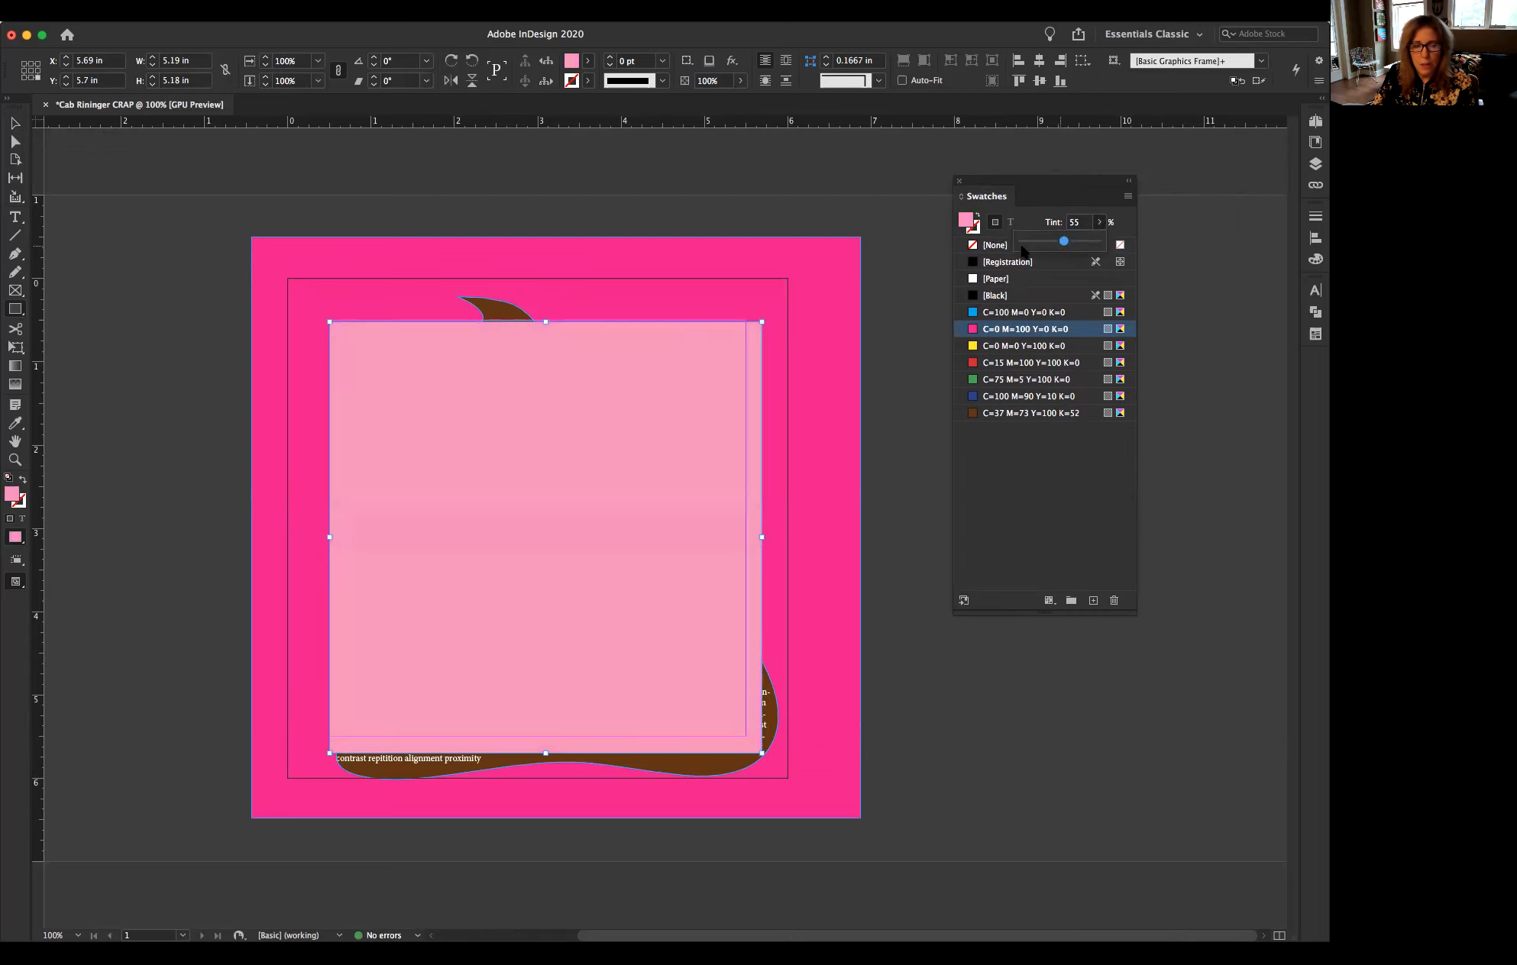
- Apply a [Paper] stroke to the light pink rectangle
{"action": "left_click", "coordinate": [976, 228]}
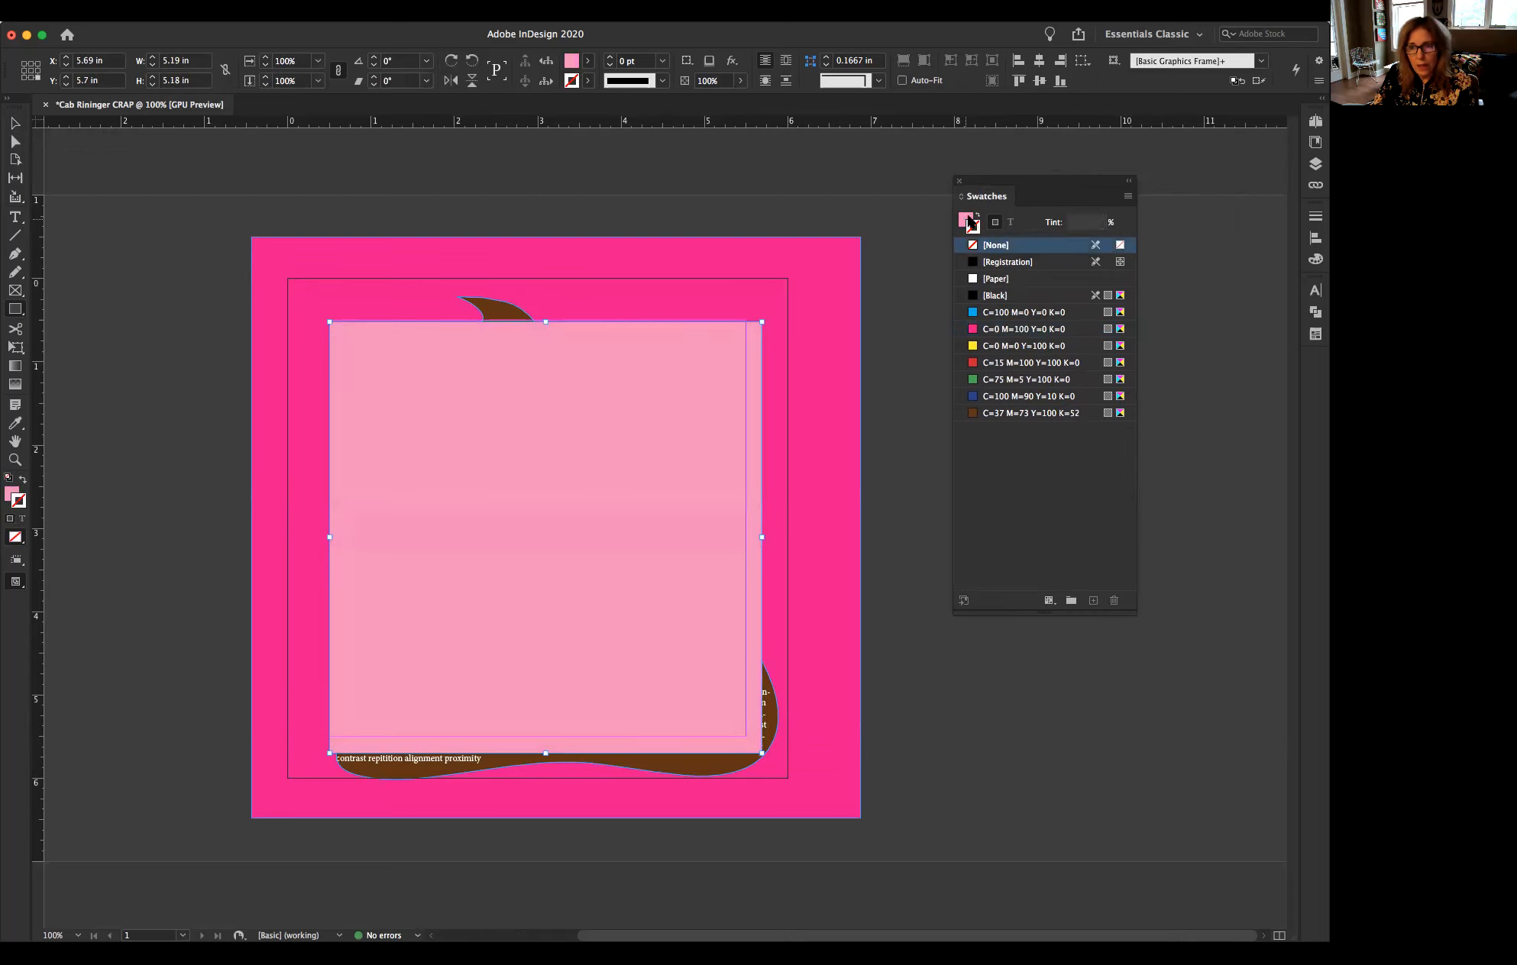
{"action": "left_click", "coordinate": [967, 219]}
{"action": "left_click", "coordinate": [975, 227]}
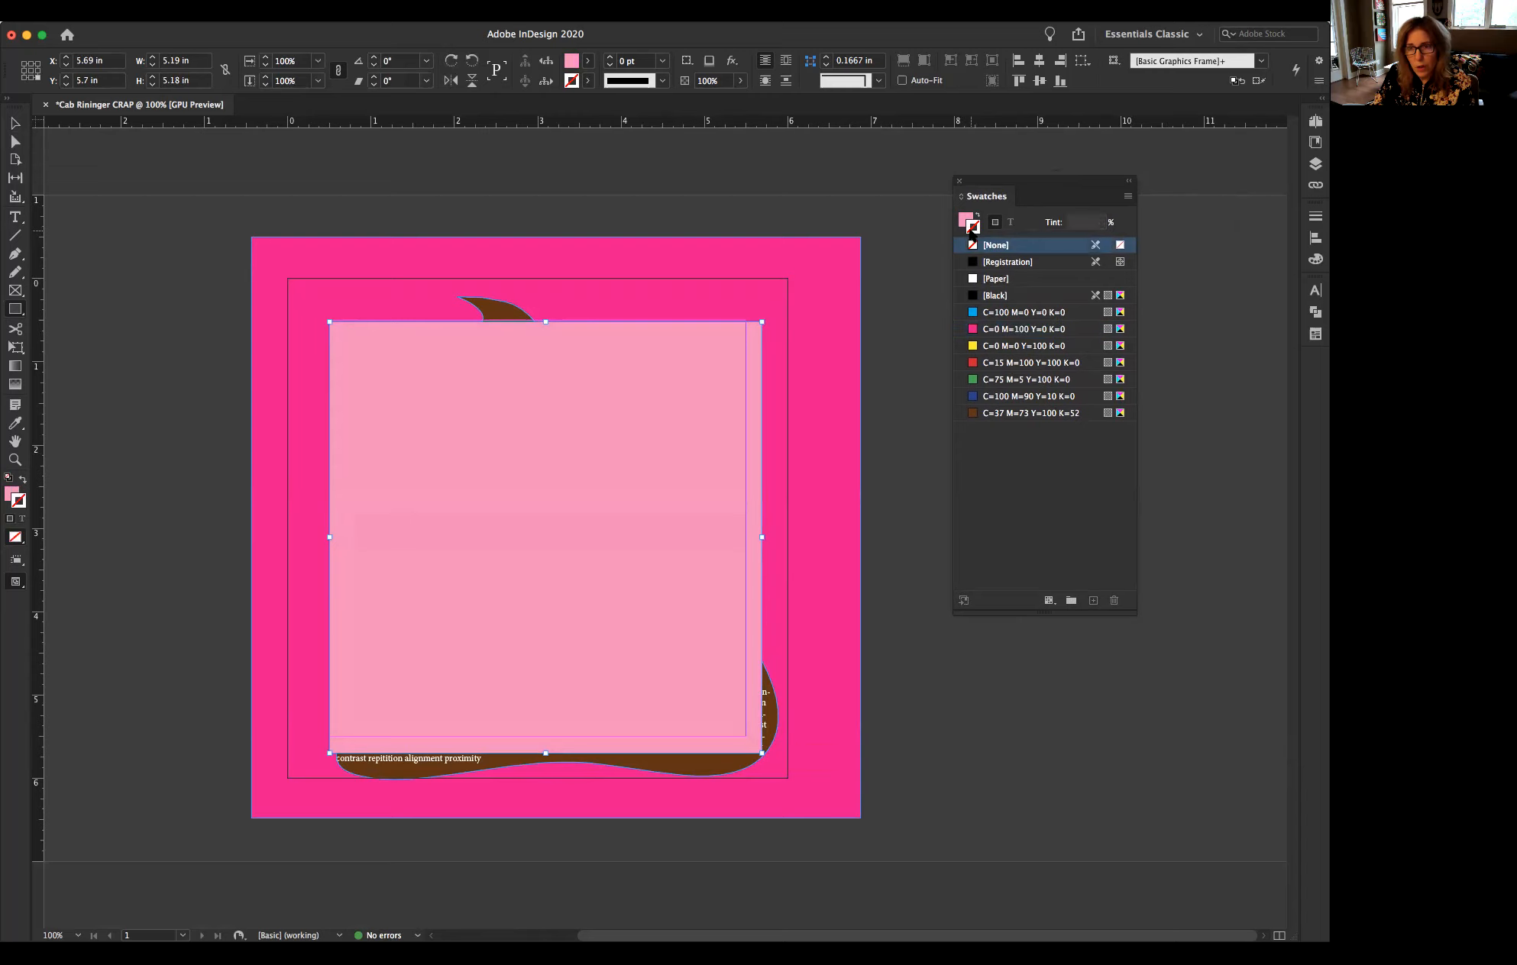
{"action": "left_click", "coordinate": [975, 278]}
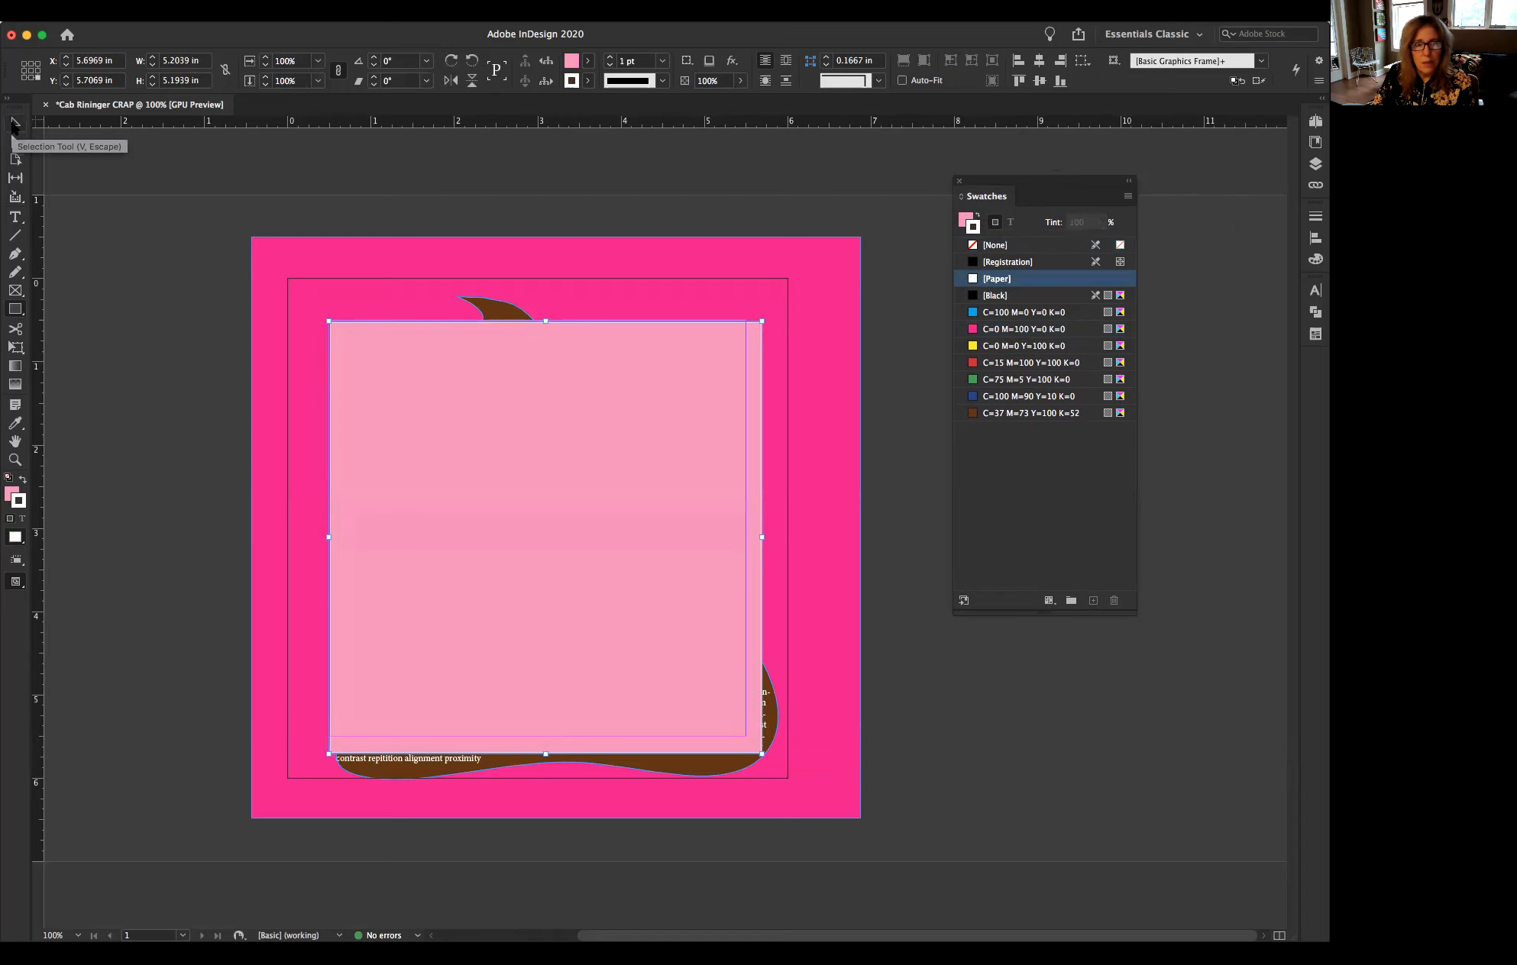
- Send the light pink rectangle to the back, send the magenta background behind it, and deselect everything
{"action": "left_click", "coordinate": [14, 125]}
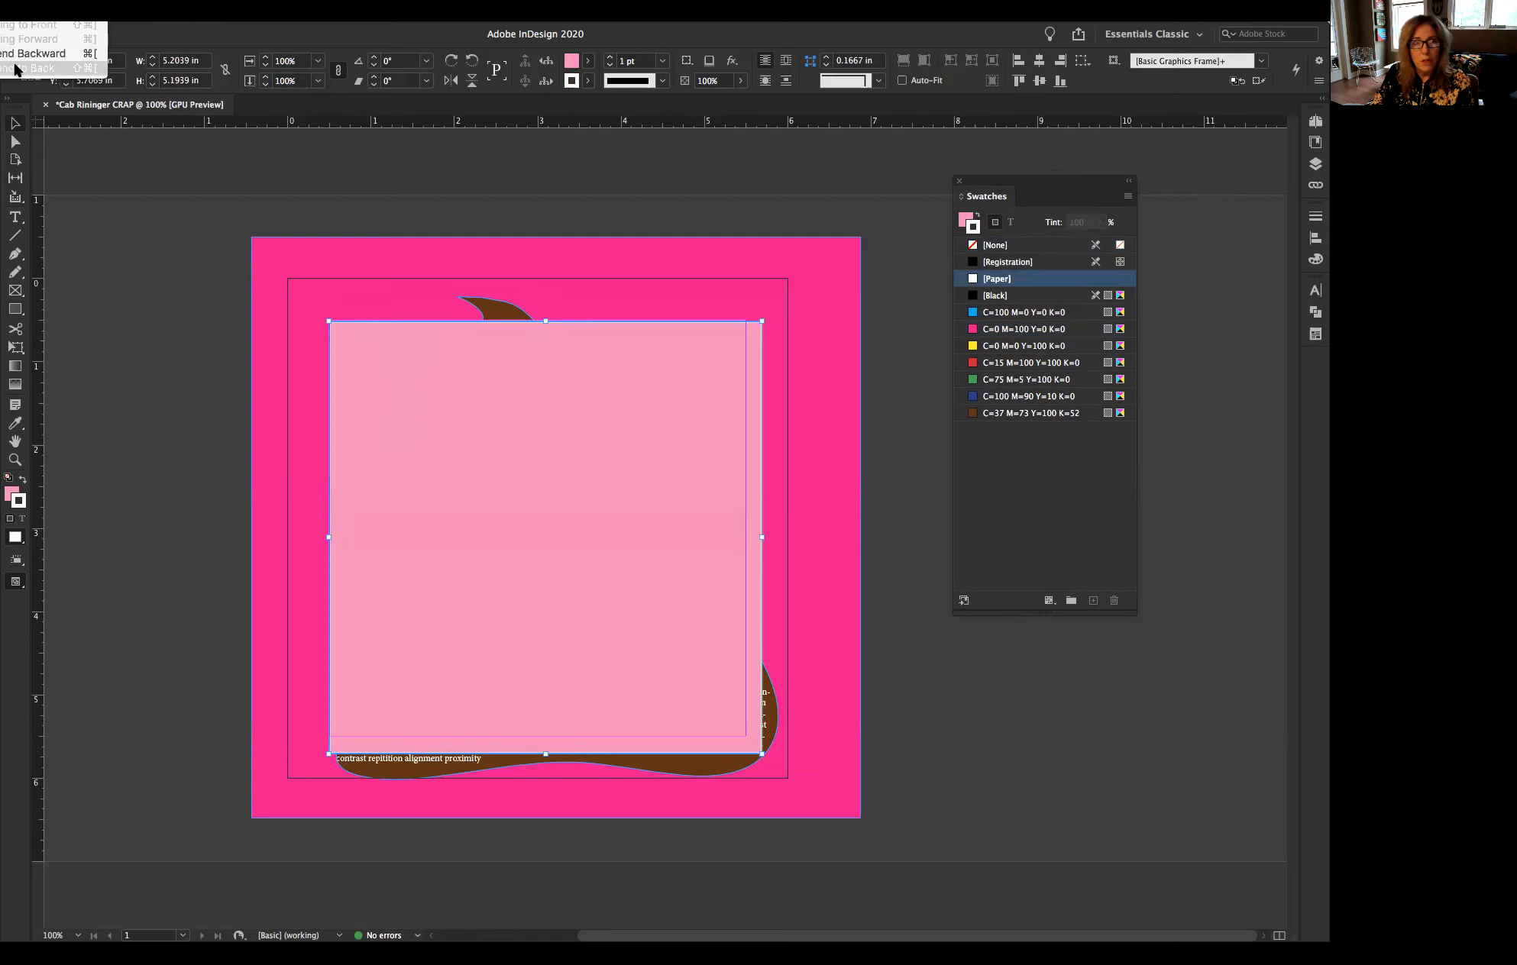
{"action": "left_click", "coordinate": [25, 67]}
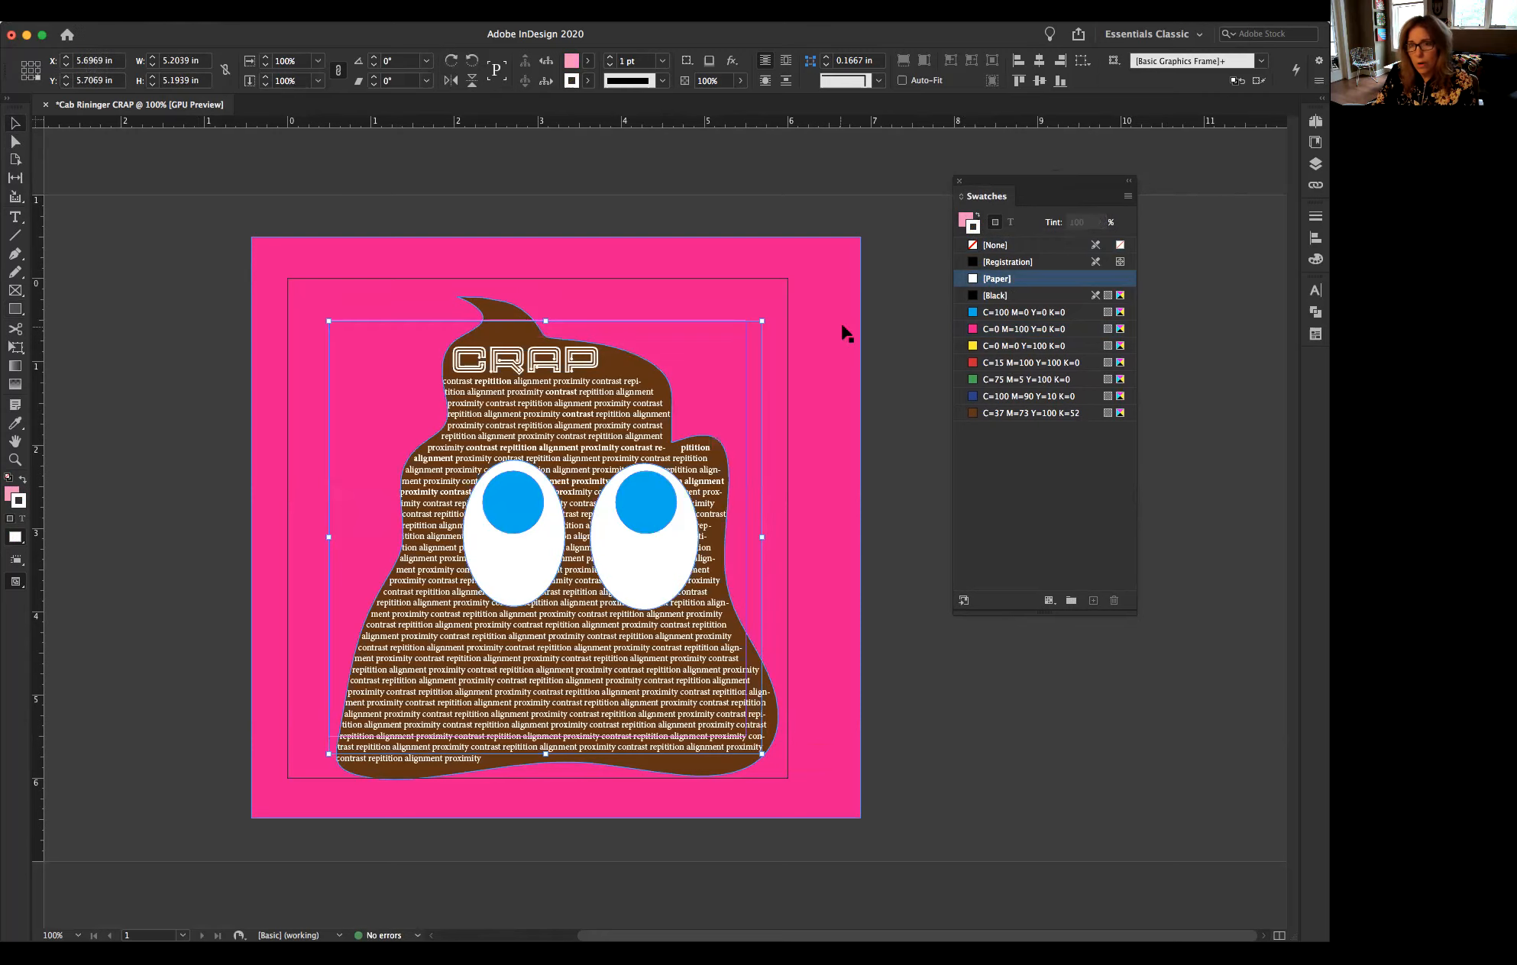
{"action": "left_click", "coordinate": [897, 326]}
{"action": "left_click", "coordinate": [313, 245]}
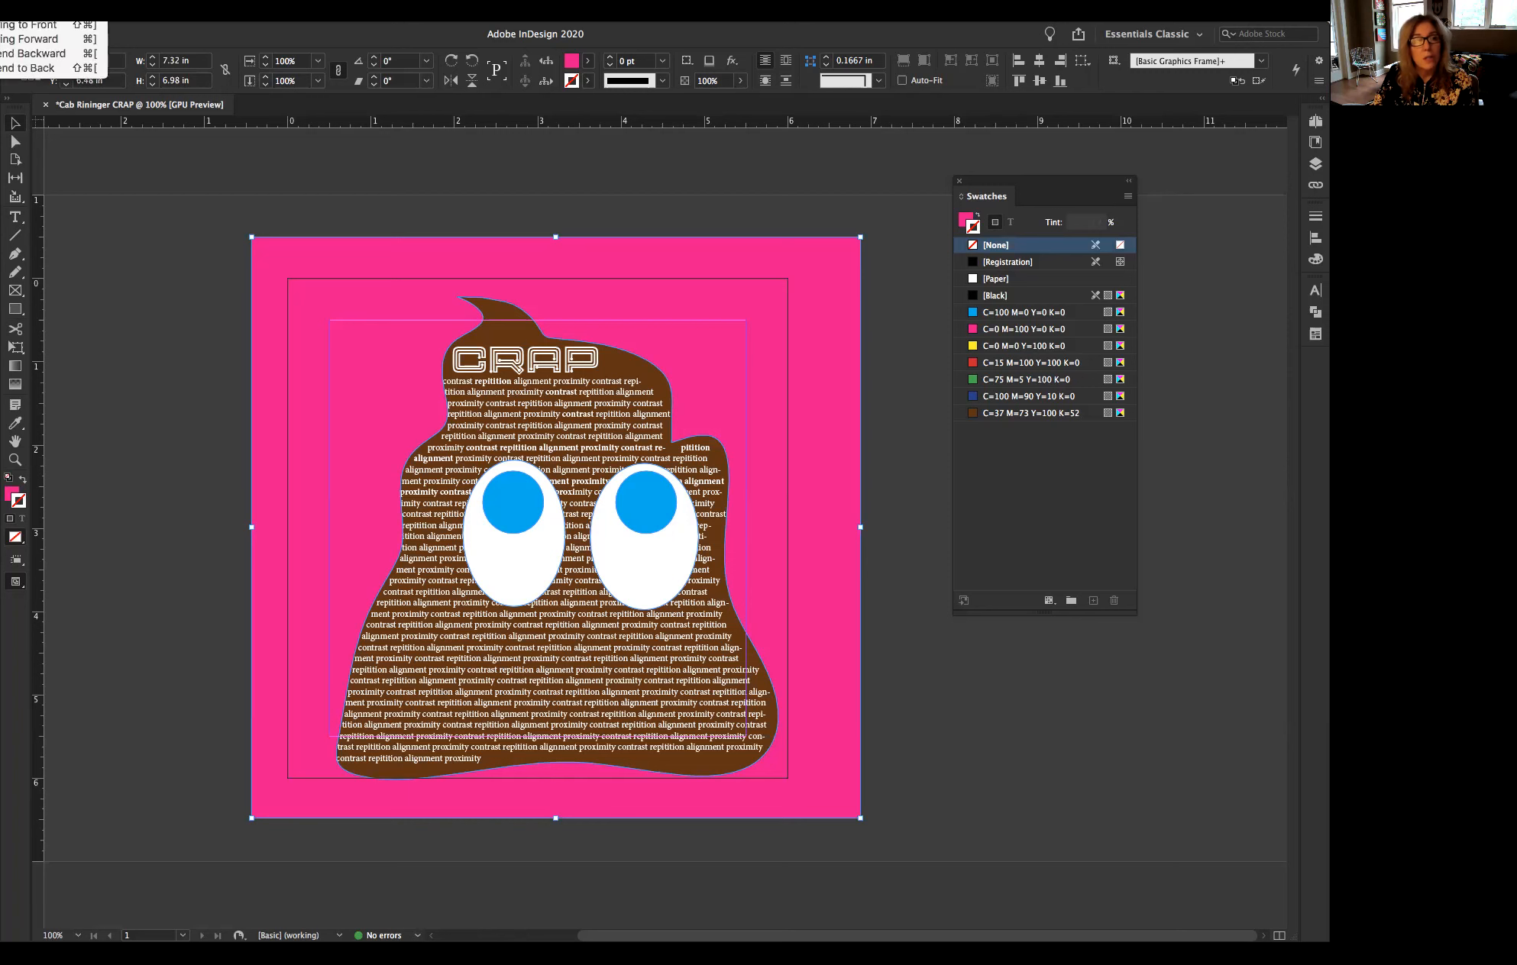
{"action": "left_click", "coordinate": [34, 70]}
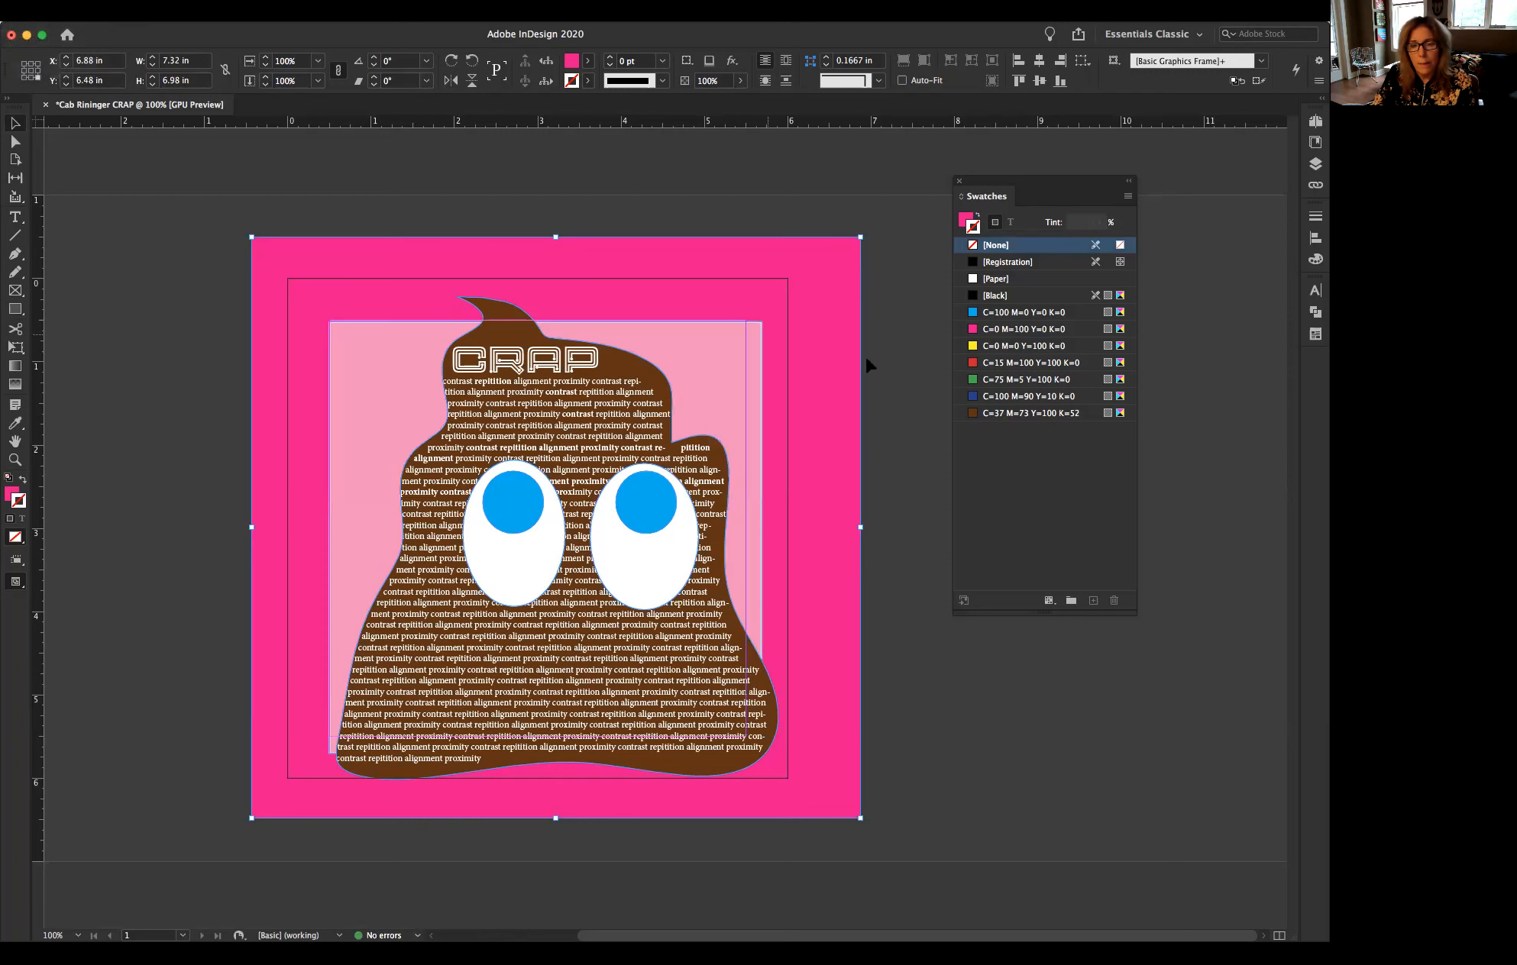
{"action": "left_click", "coordinate": [815, 307]}
- Preview the page without guides or bleed to check the light pink bordered panel behind the brown shape
{"action": "key", "text": "w"}
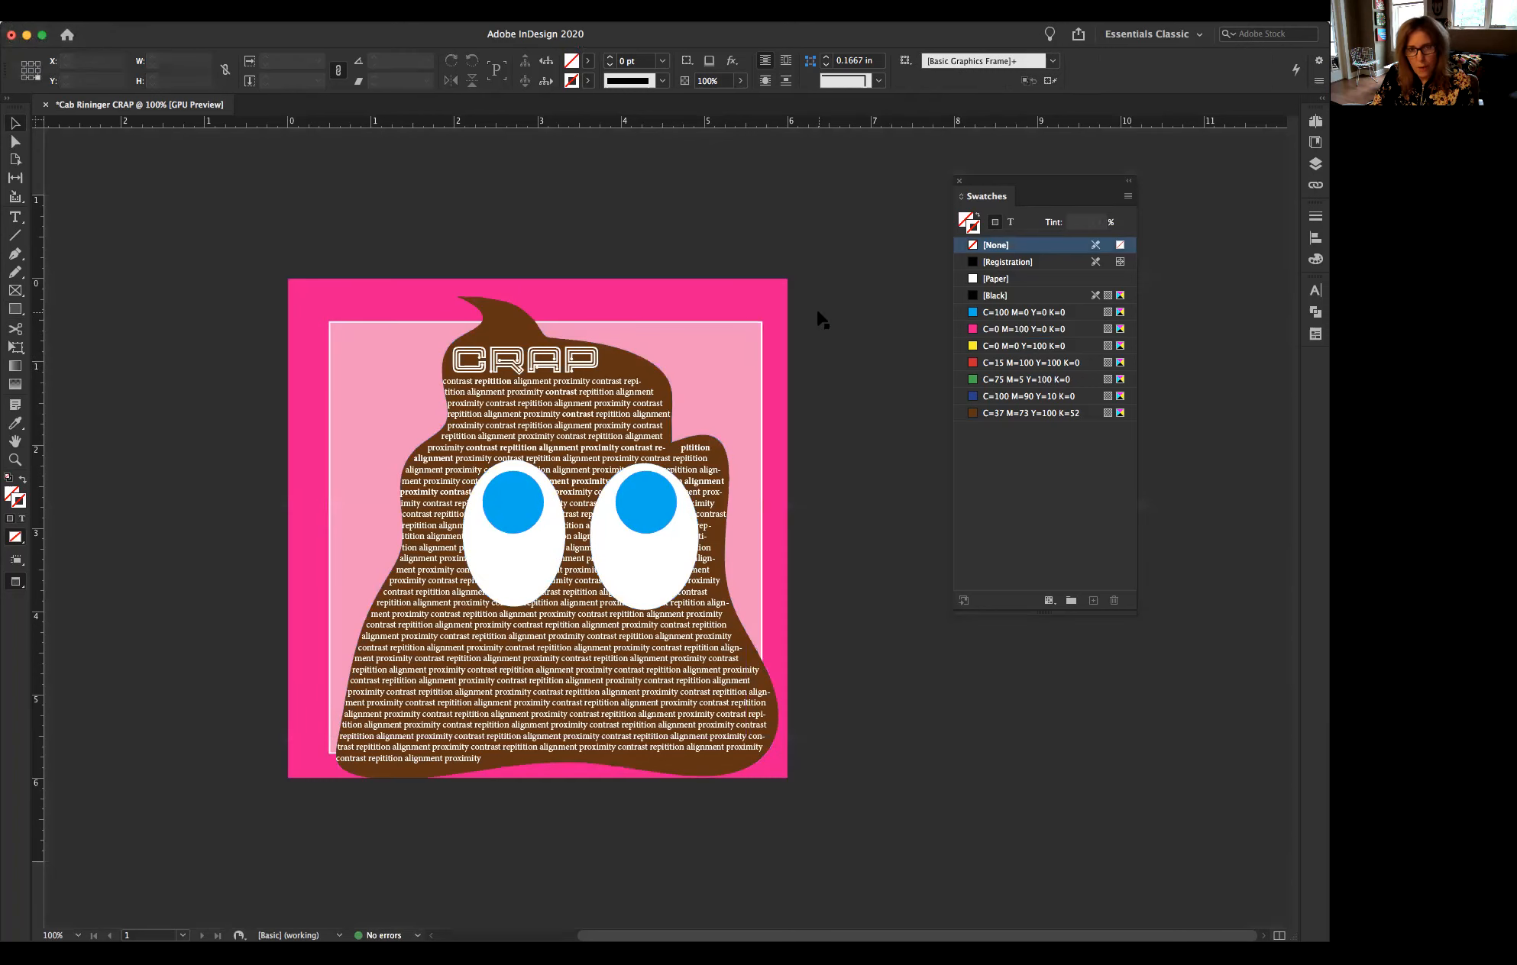
{"action": "key", "text": "w"}
{"action": "key", "text": "w"}
{"action": "key", "text": "w"}
{"action": "key", "text": "w"}
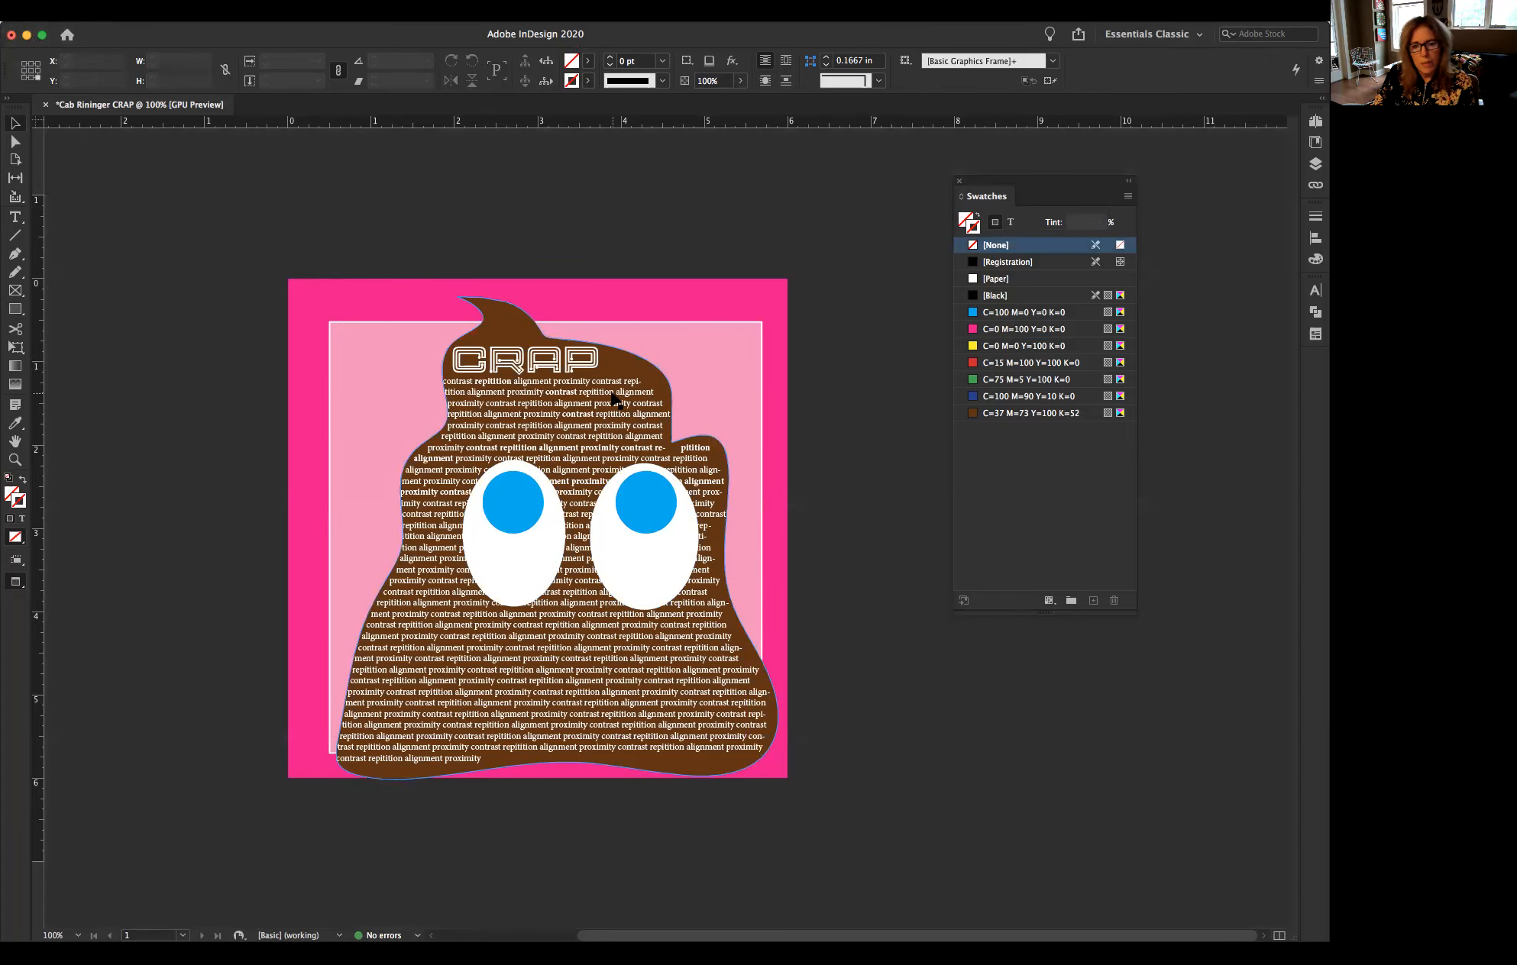
{"action": "left_click", "coordinate": [16, 217]}
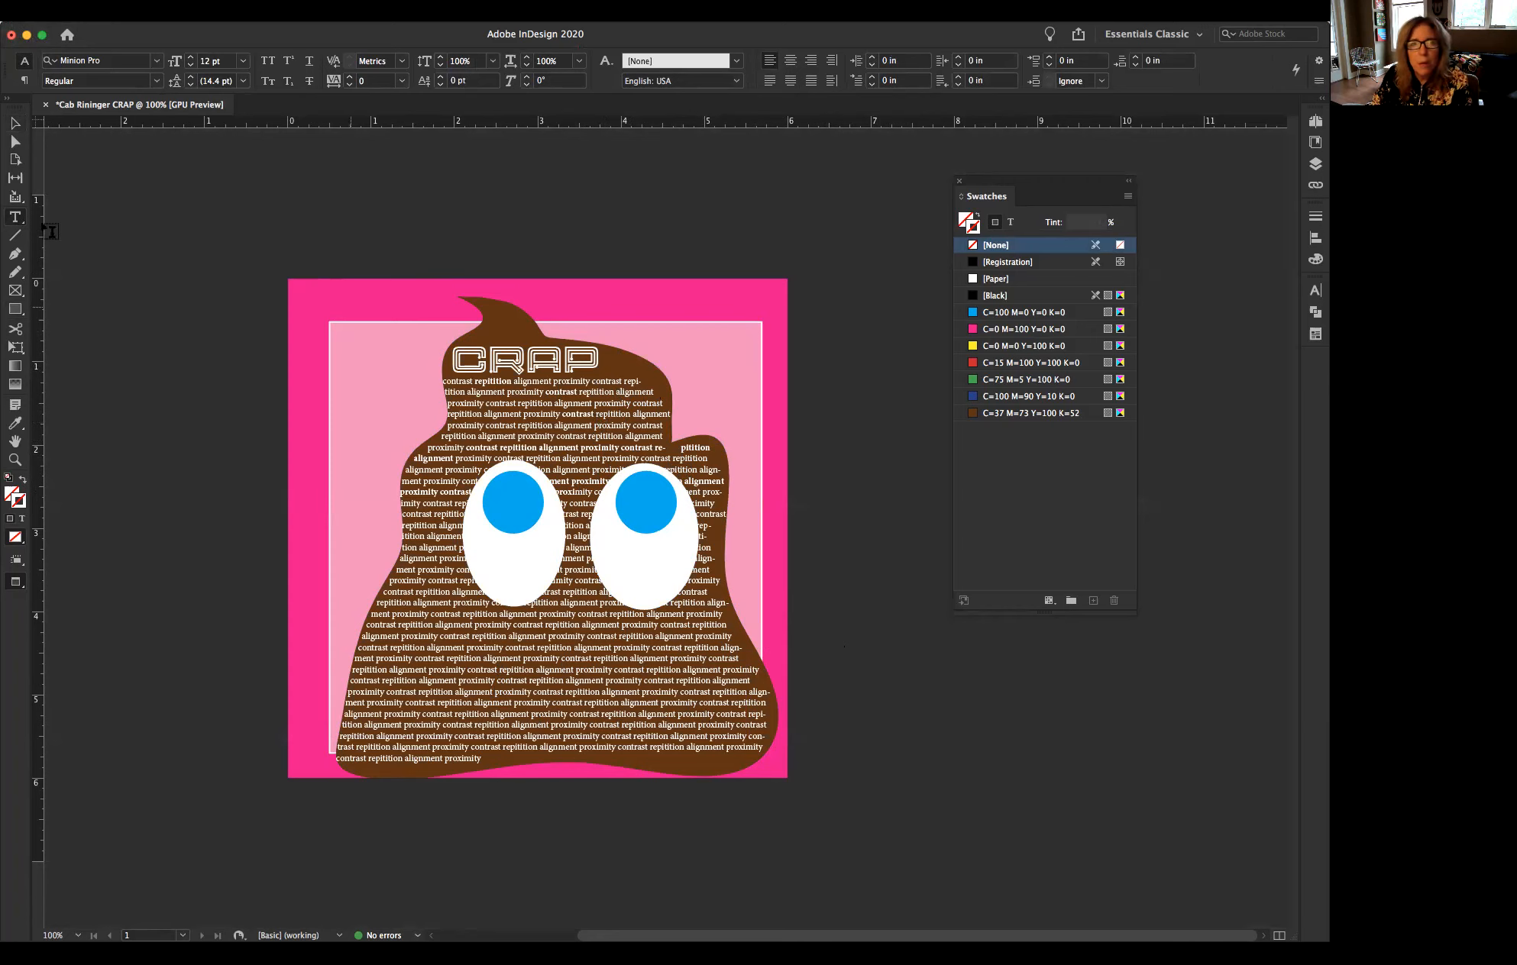
{"action": "left_click", "coordinate": [14, 122]}
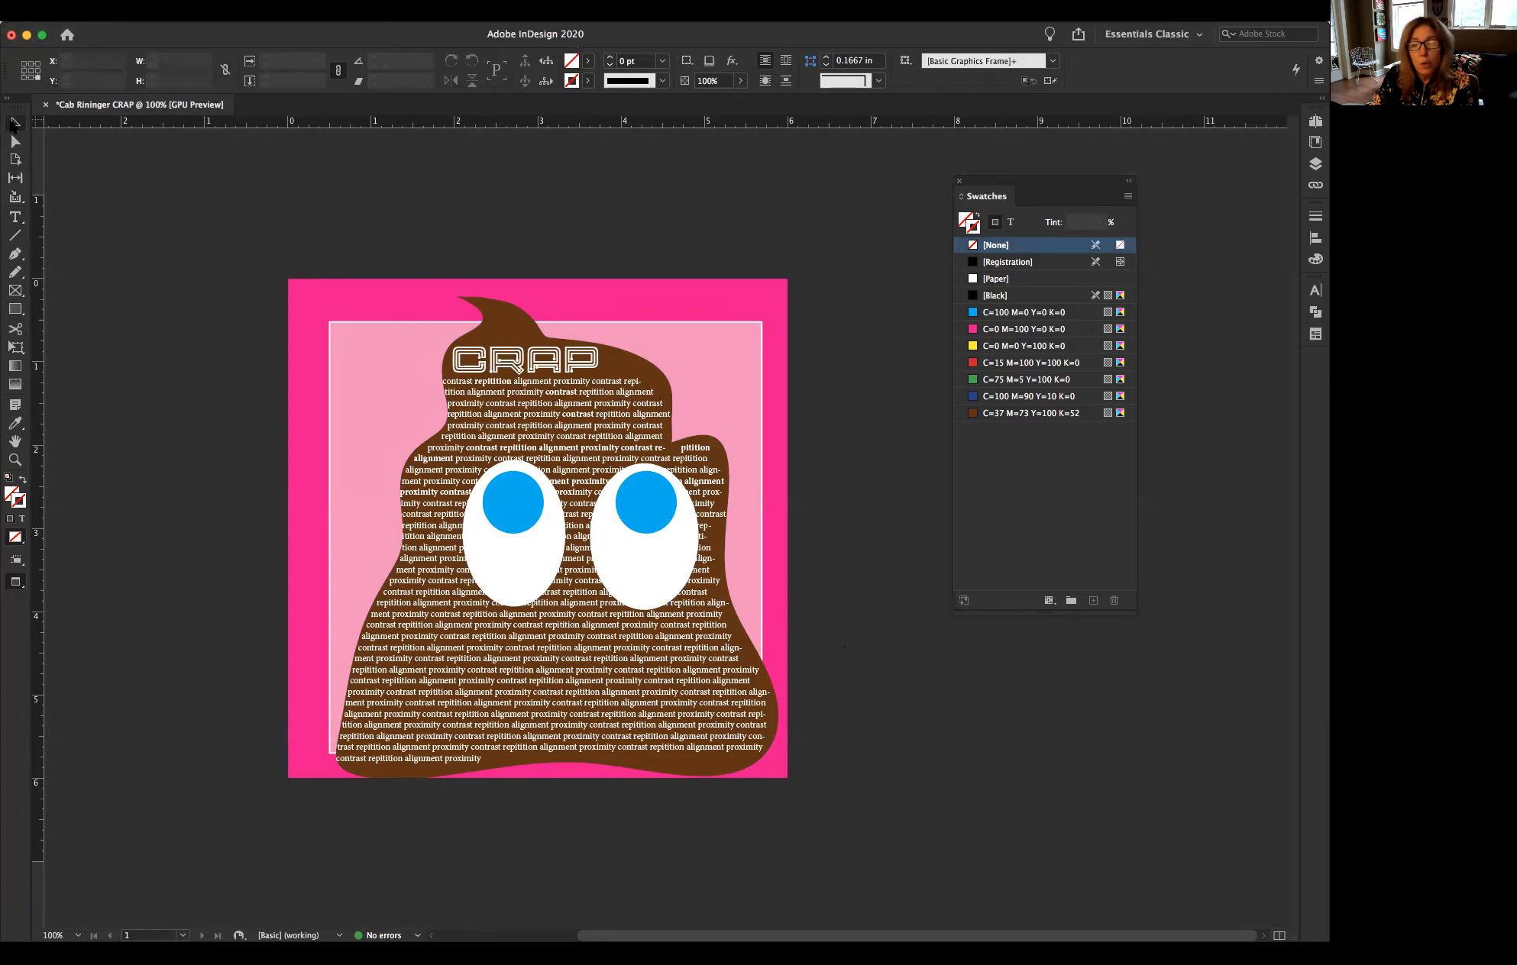